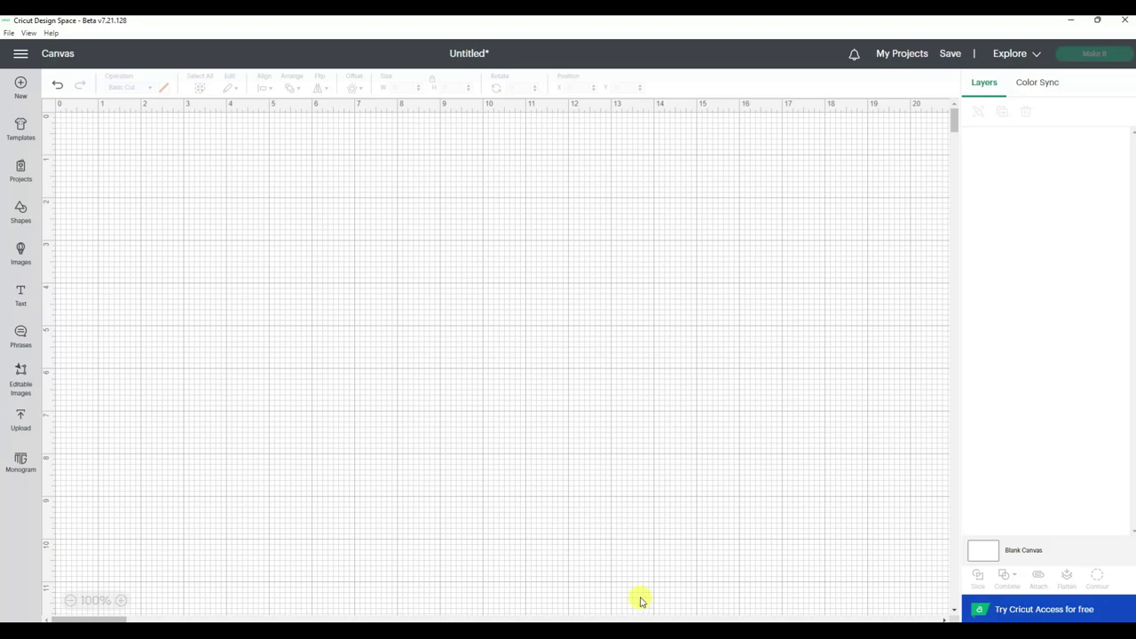
Switch to the Chrome window with Google results for 'grinch clip art'
click(641, 633)
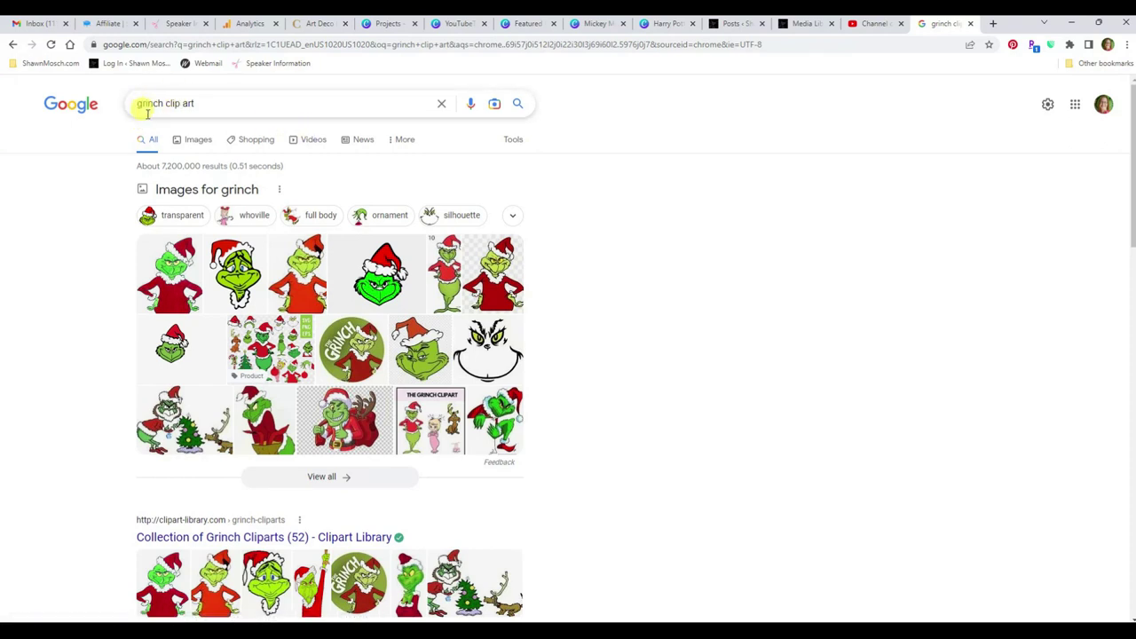
Filter the 'grinch clip art' search to Images, open a Grinch result, and scroll through the images
click(199, 142)
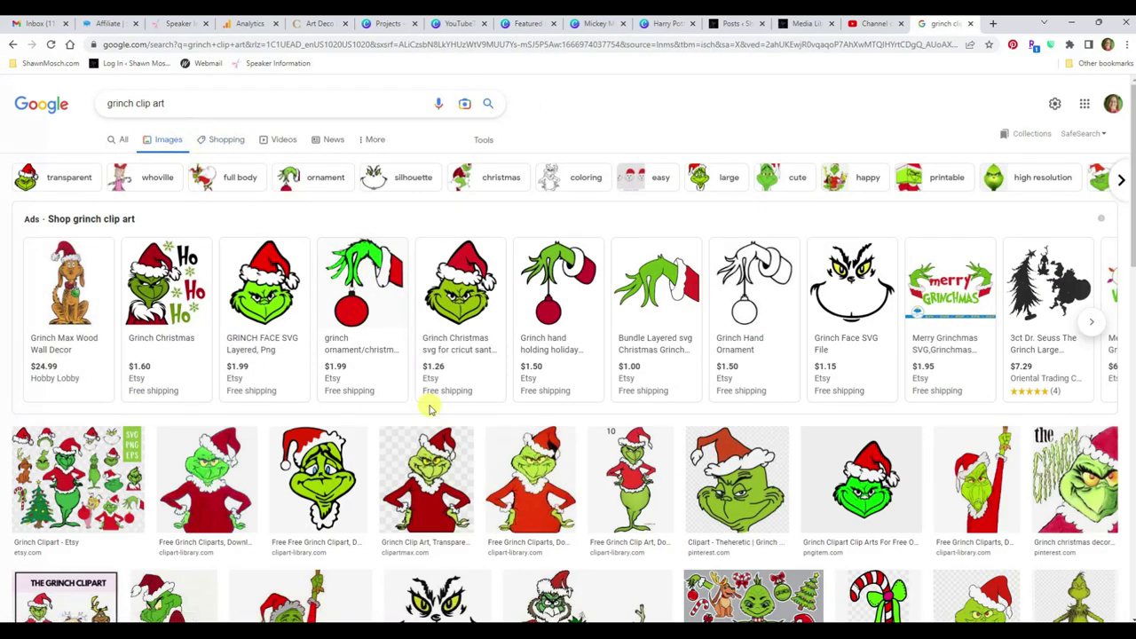
click(338, 482)
scroll(333, 484, down, 1)
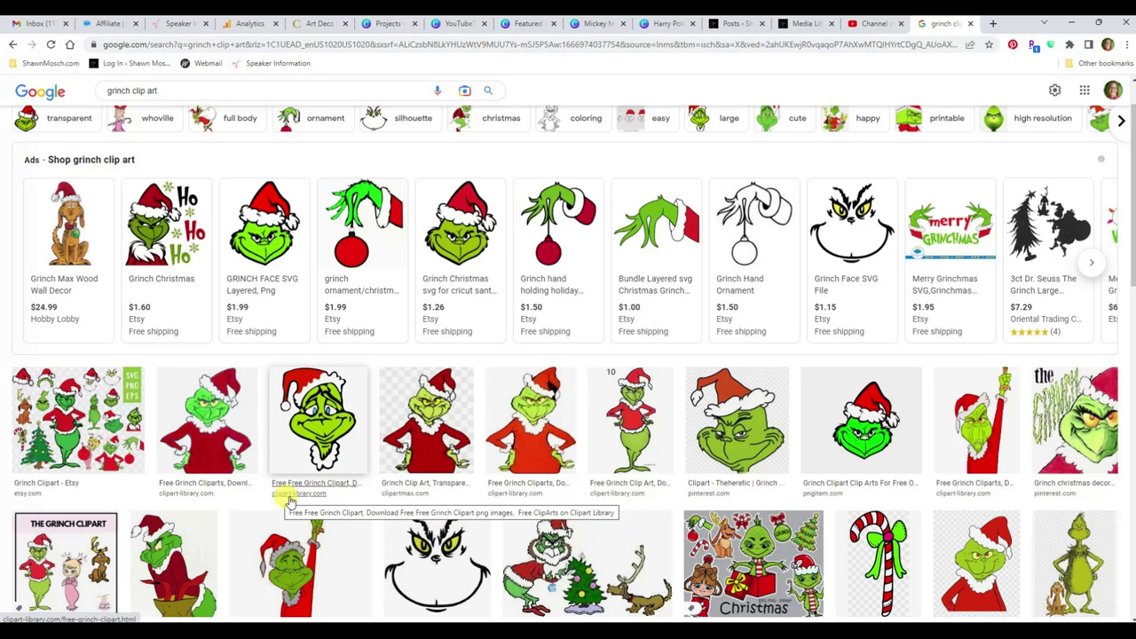
scroll(289, 502, down, 3)
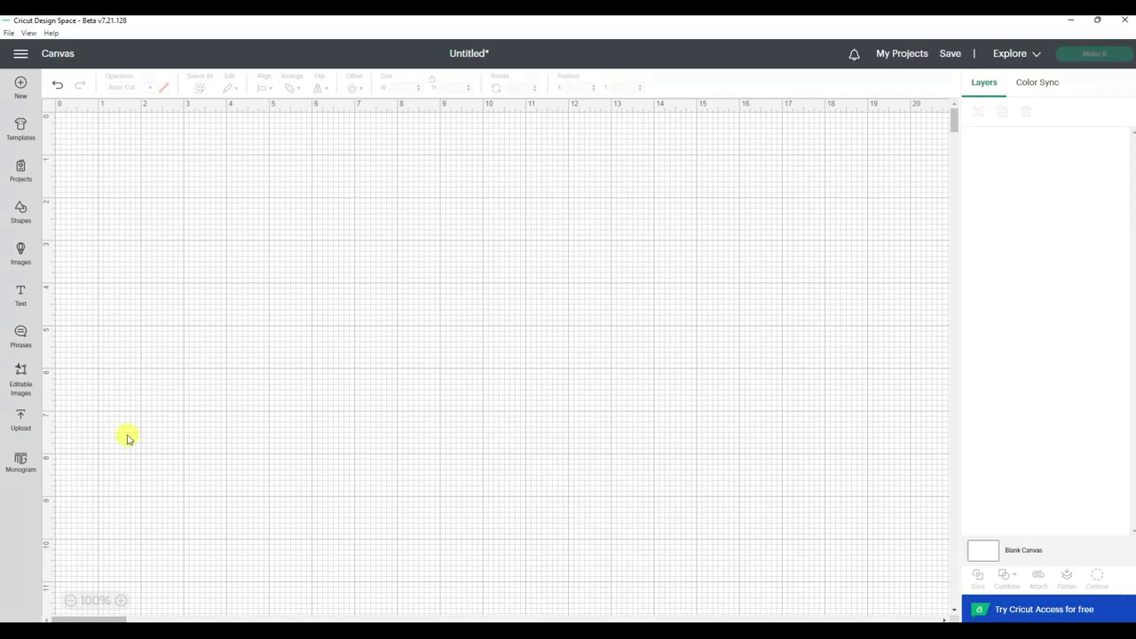
Upload the Grinch JPG from the desktop as a new image
click(21, 421)
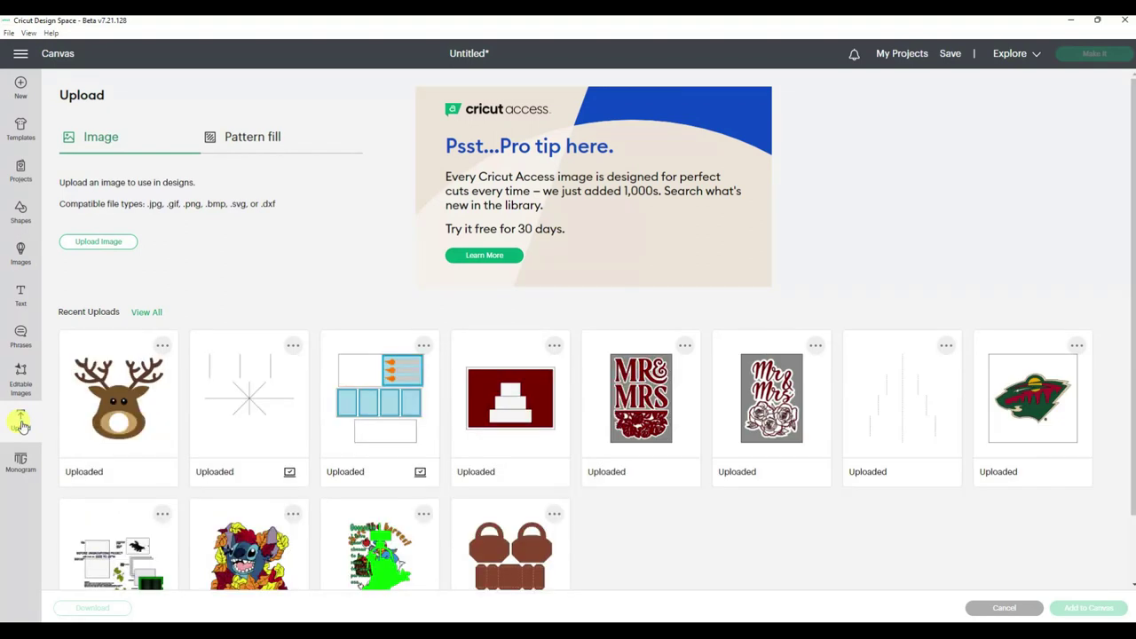
click(98, 241)
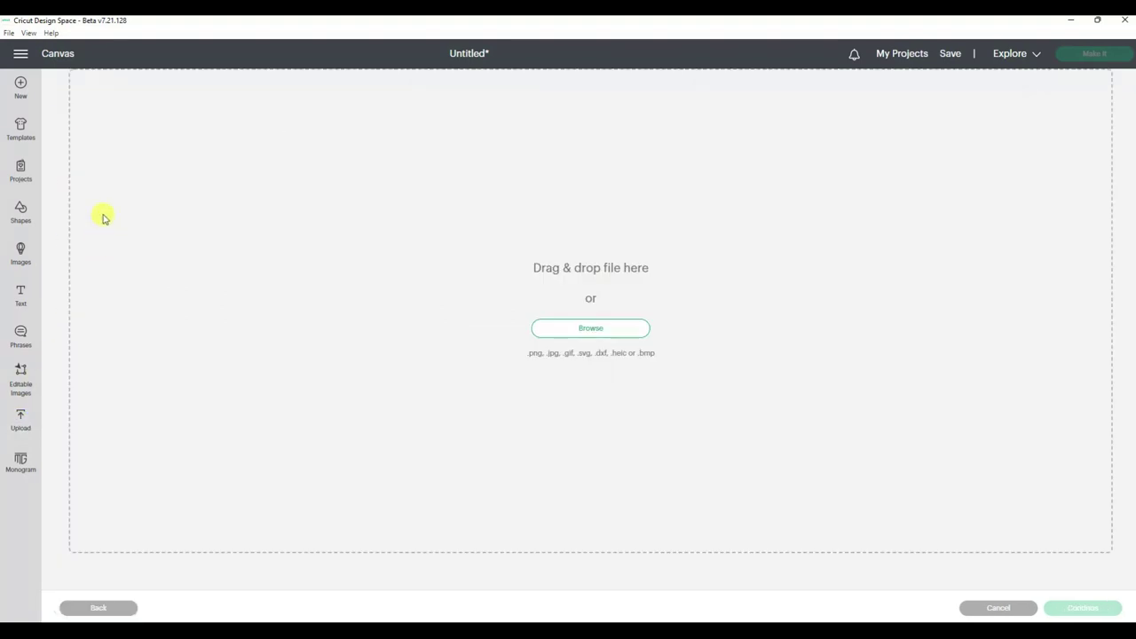
click(611, 331)
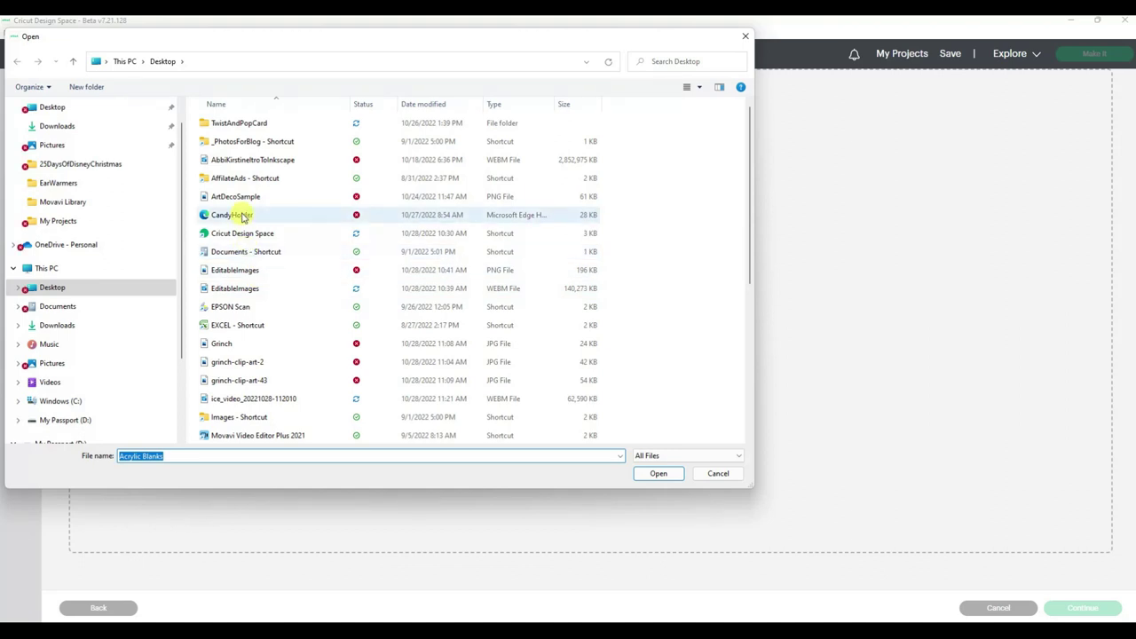
double_click(222, 344)
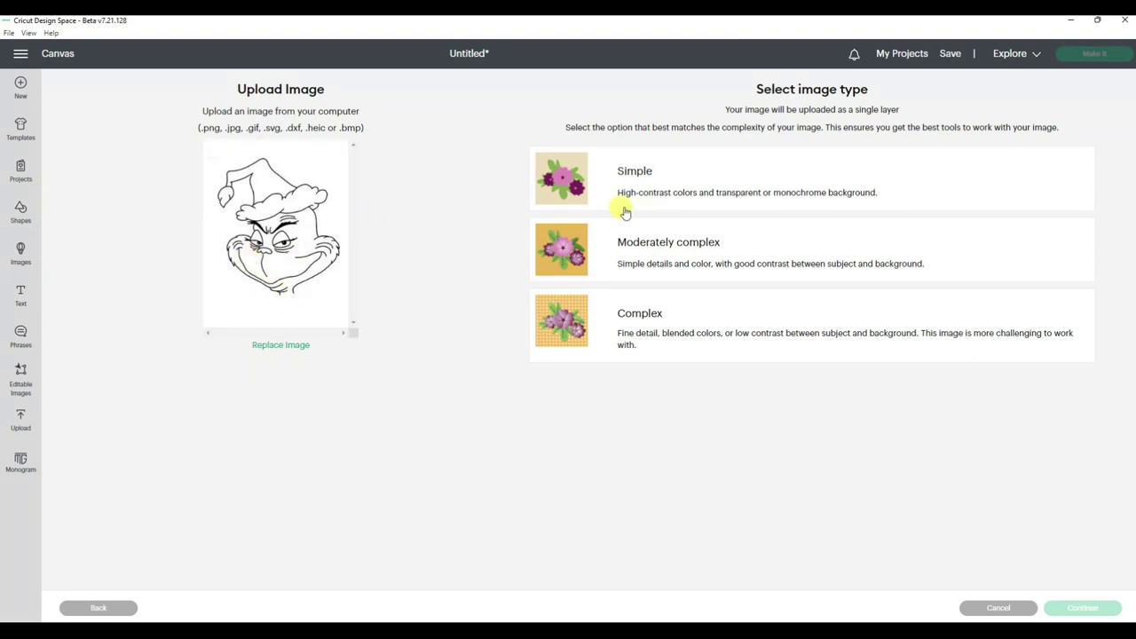
Mark the Grinch upload as a Simple image and reduce its colours to 2 in Background Remover
click(571, 185)
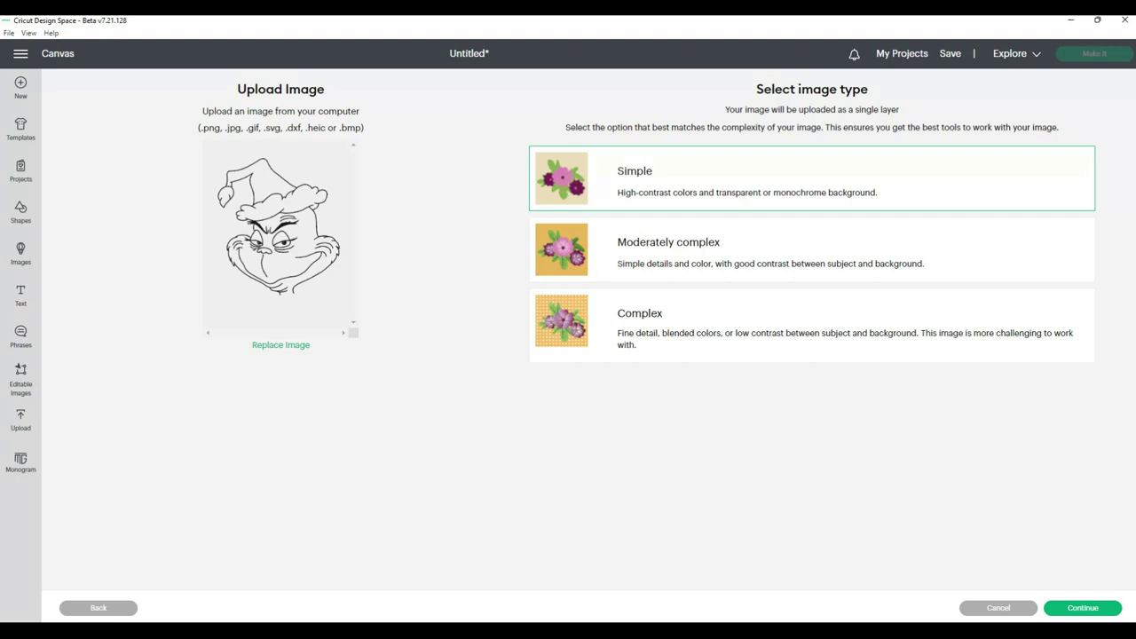
click(1097, 610)
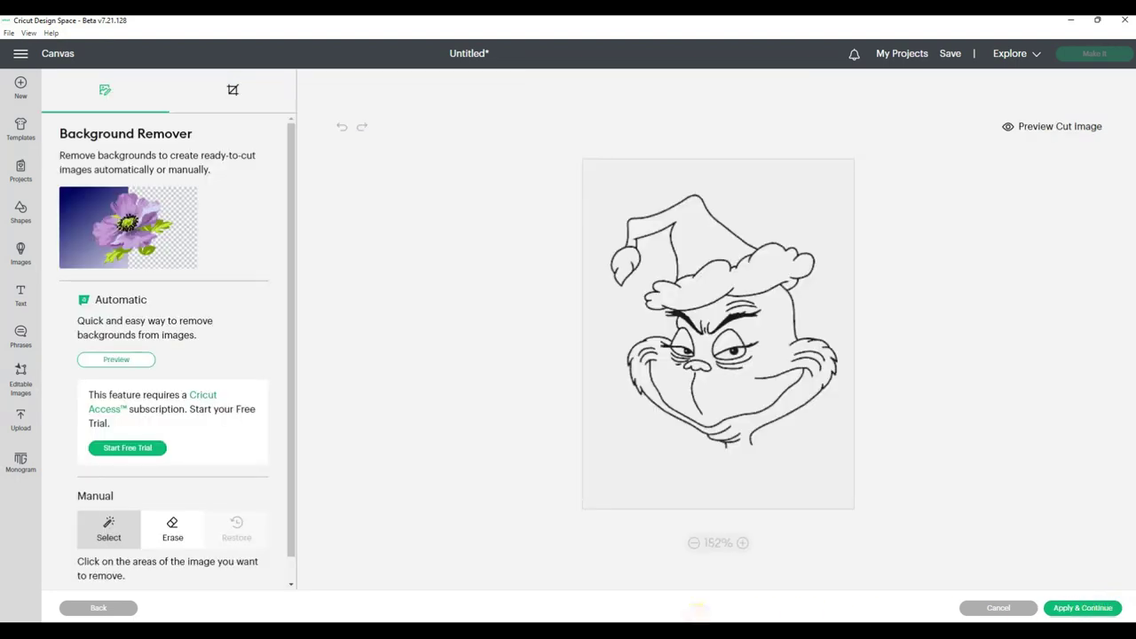
scroll(157, 545, down, 1)
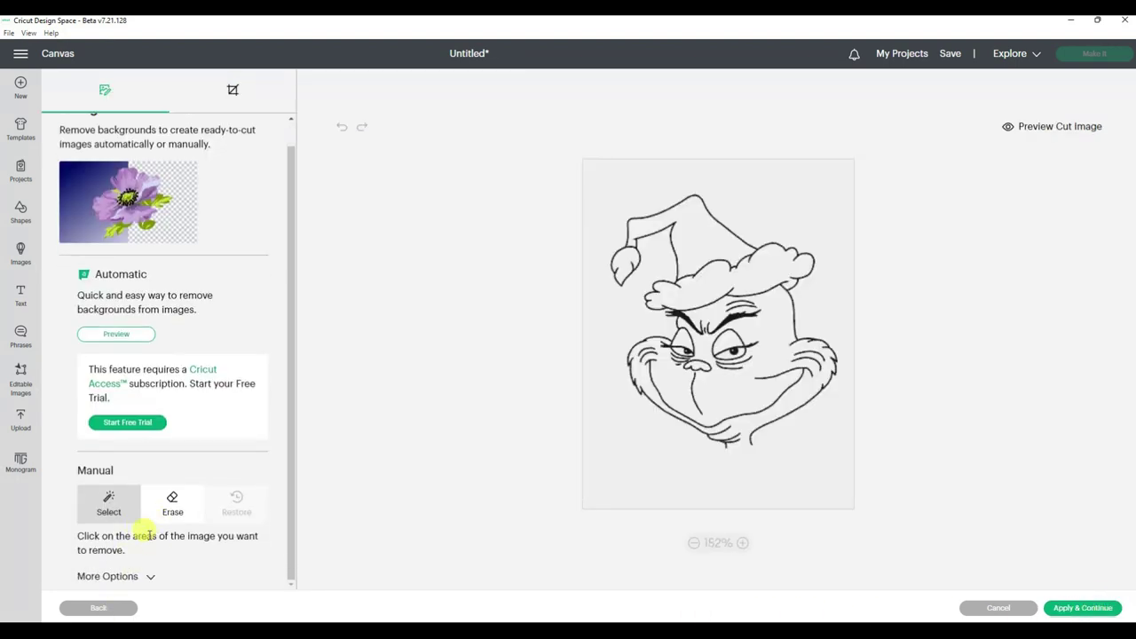
click(151, 578)
scroll(147, 568, down, 3)
click(130, 537)
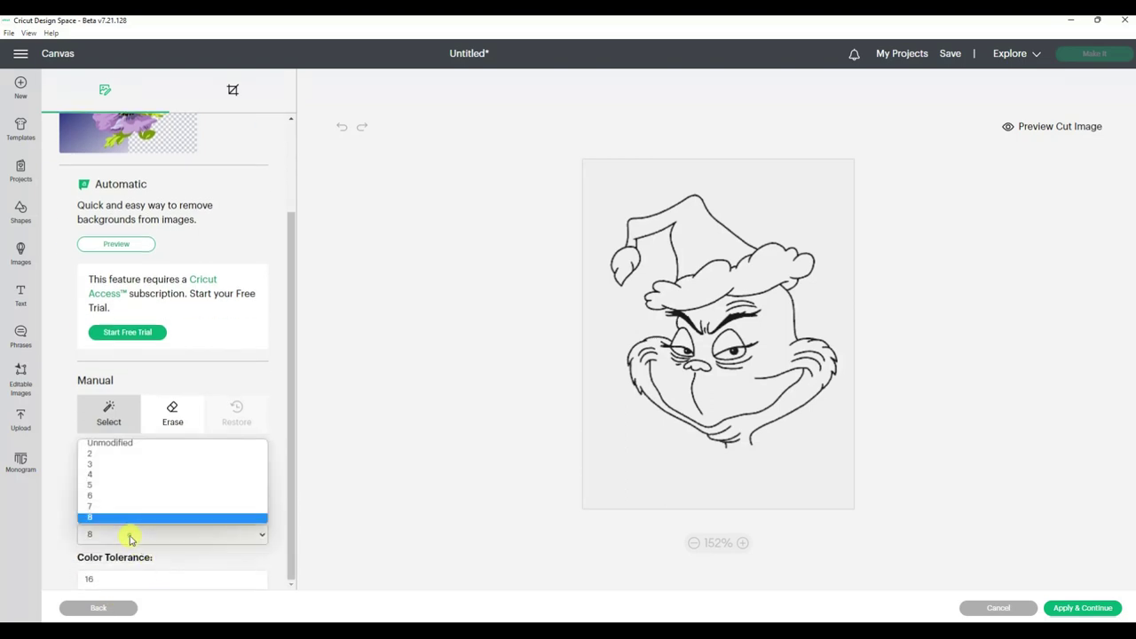
click(93, 454)
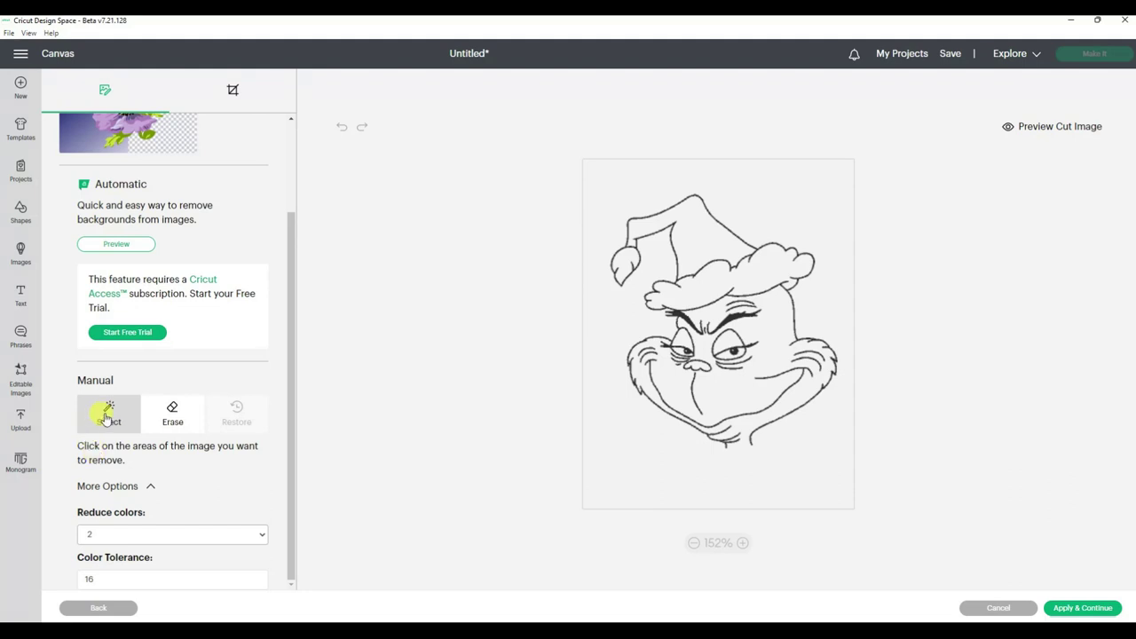
click(106, 418)
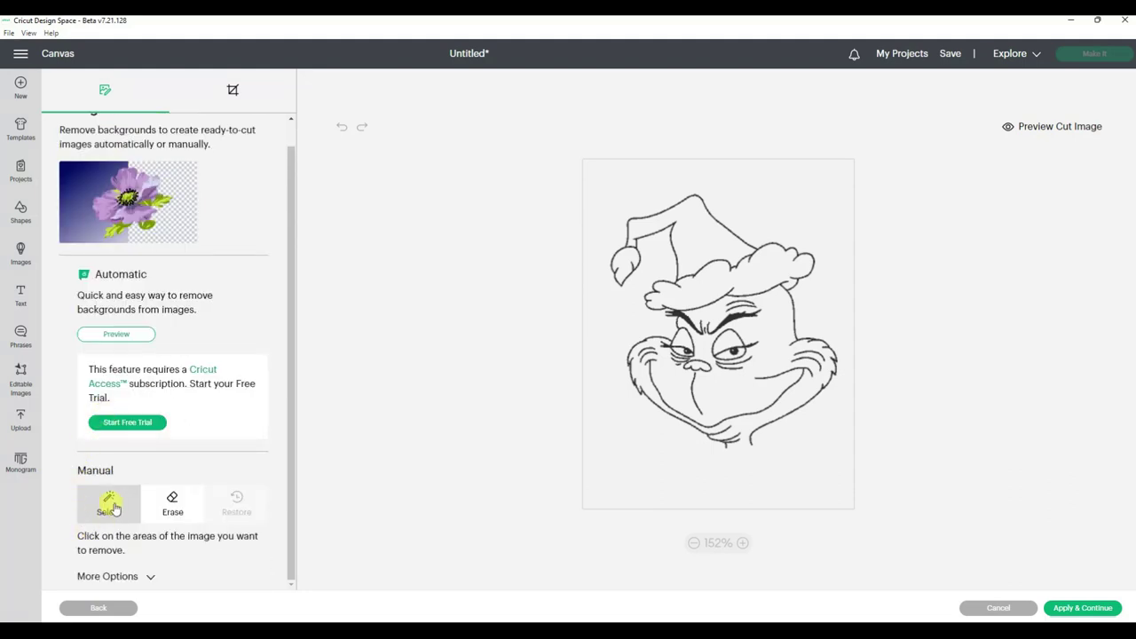
Erase the white background, hat interior, fur trim and left eye white from the Grinch
click(674, 450)
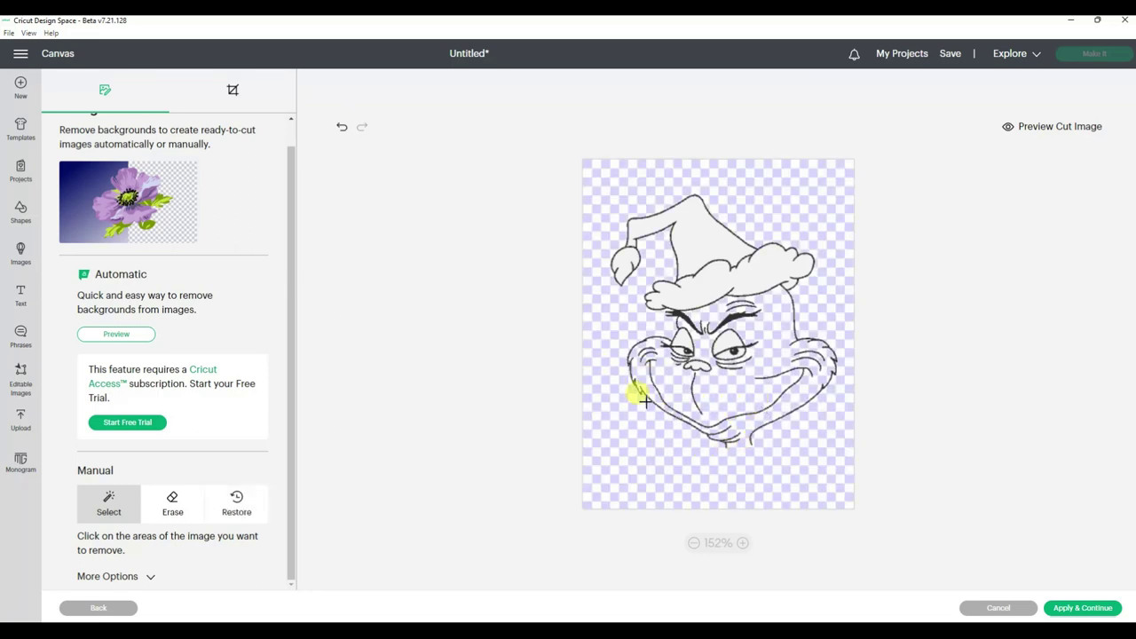
click(703, 232)
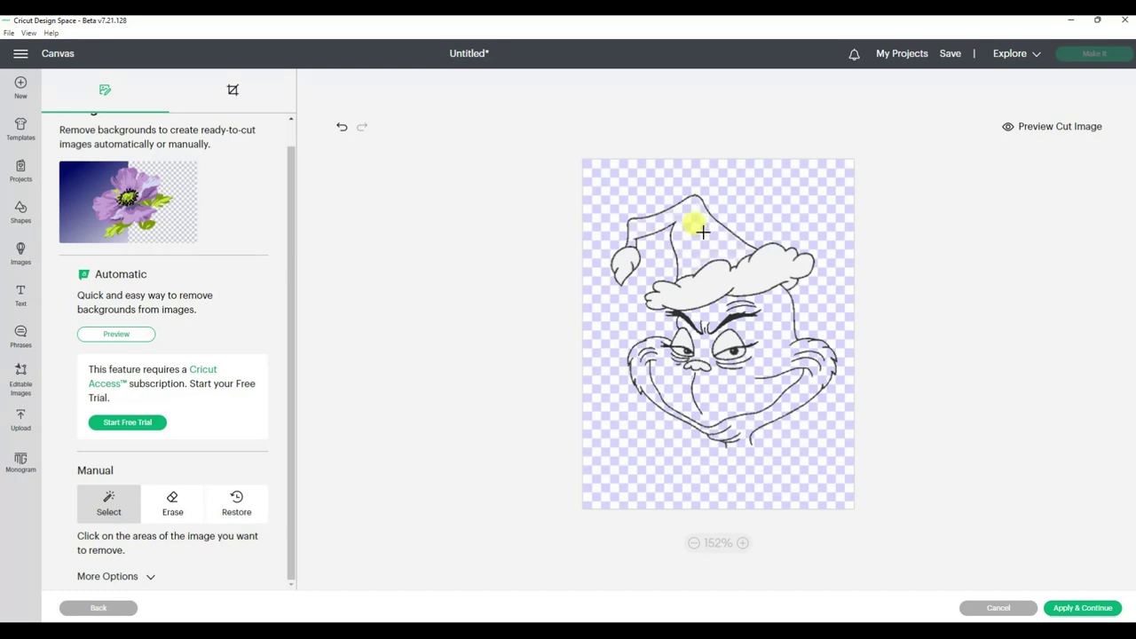
click(744, 265)
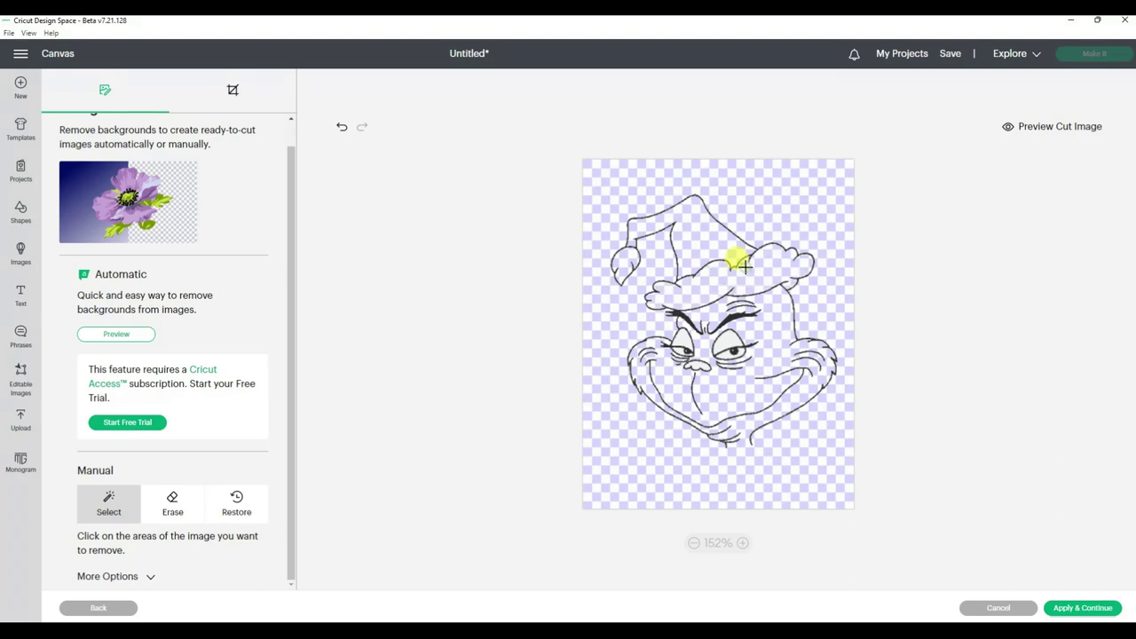
click(682, 345)
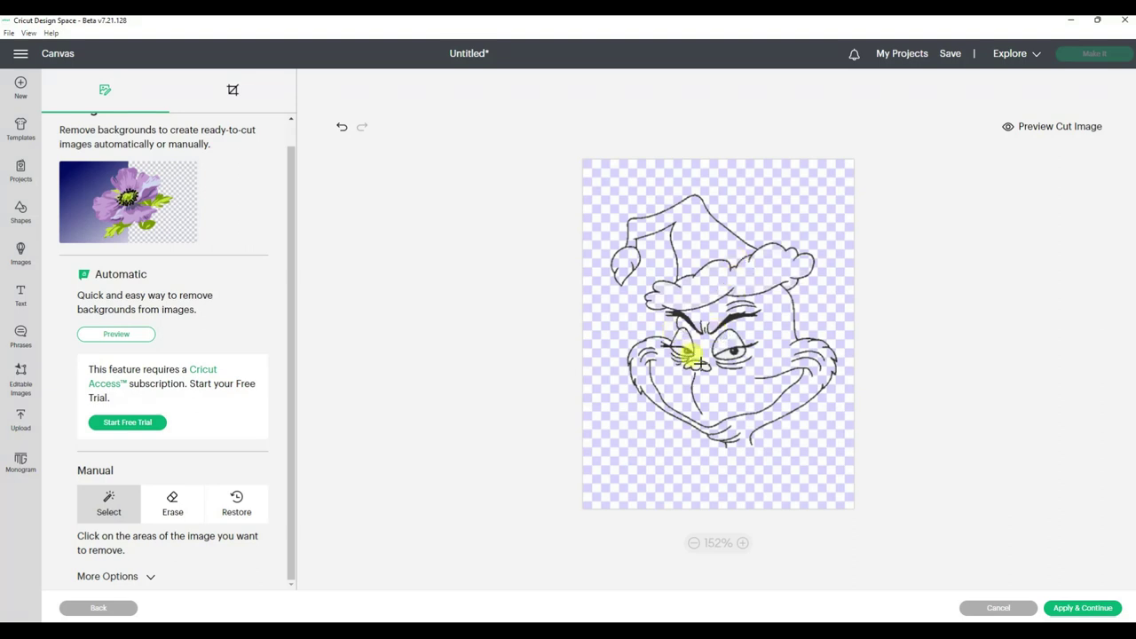
Zoom in on the Grinch and preview the cut image to check remaining white areas
click(742, 543)
click(742, 543)
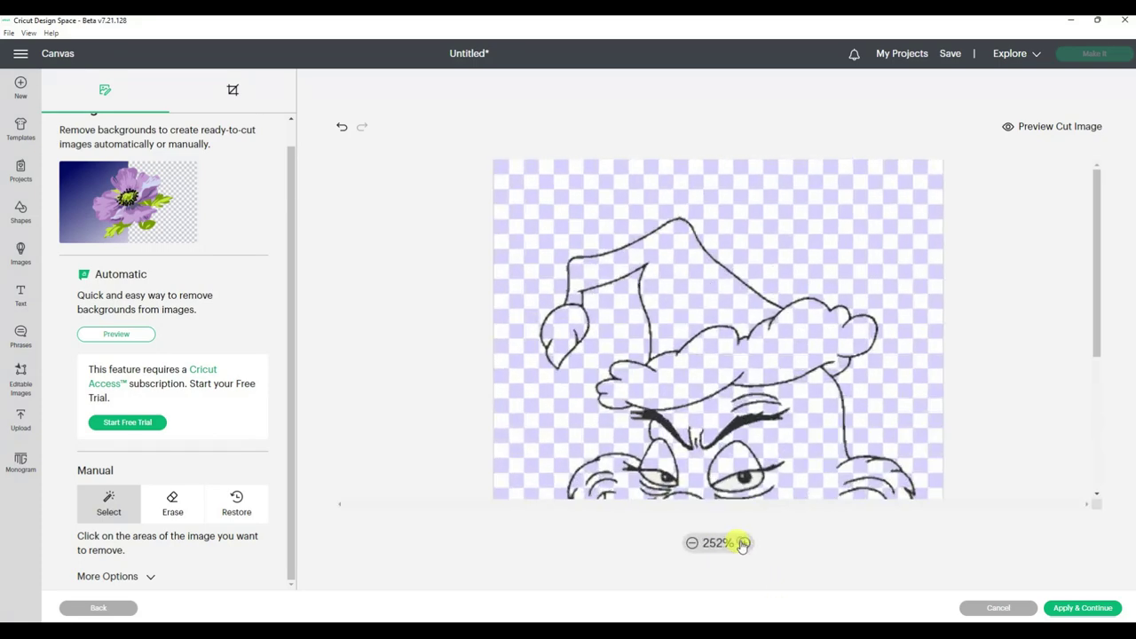
click(742, 543)
click(742, 543)
scroll(741, 320, down, 3)
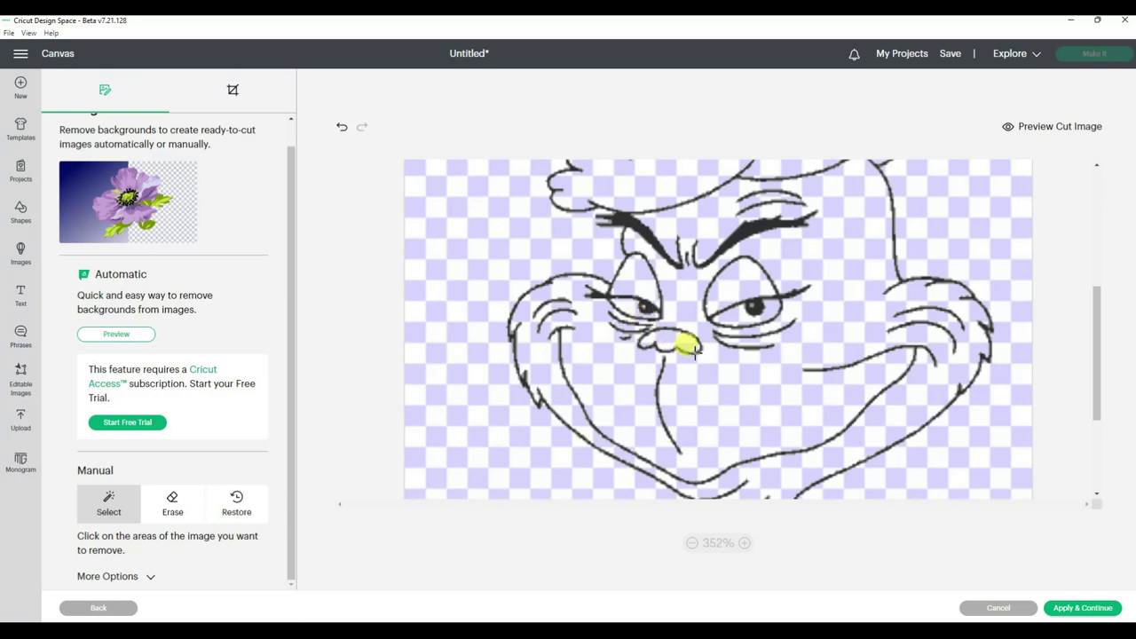
scroll(698, 346, down, 3)
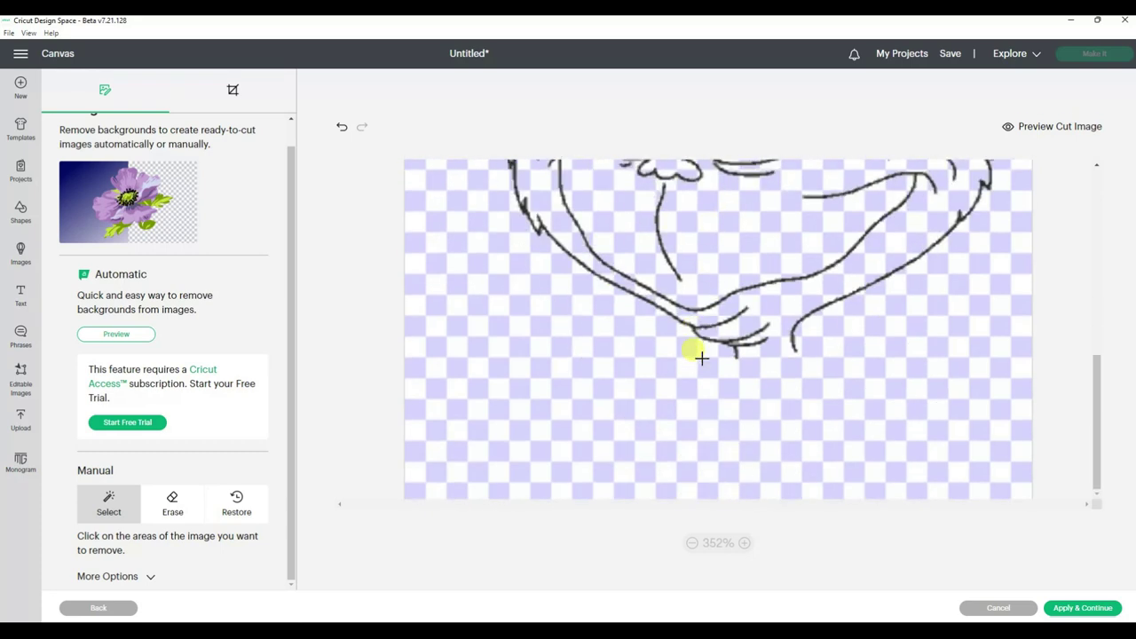
click(1065, 130)
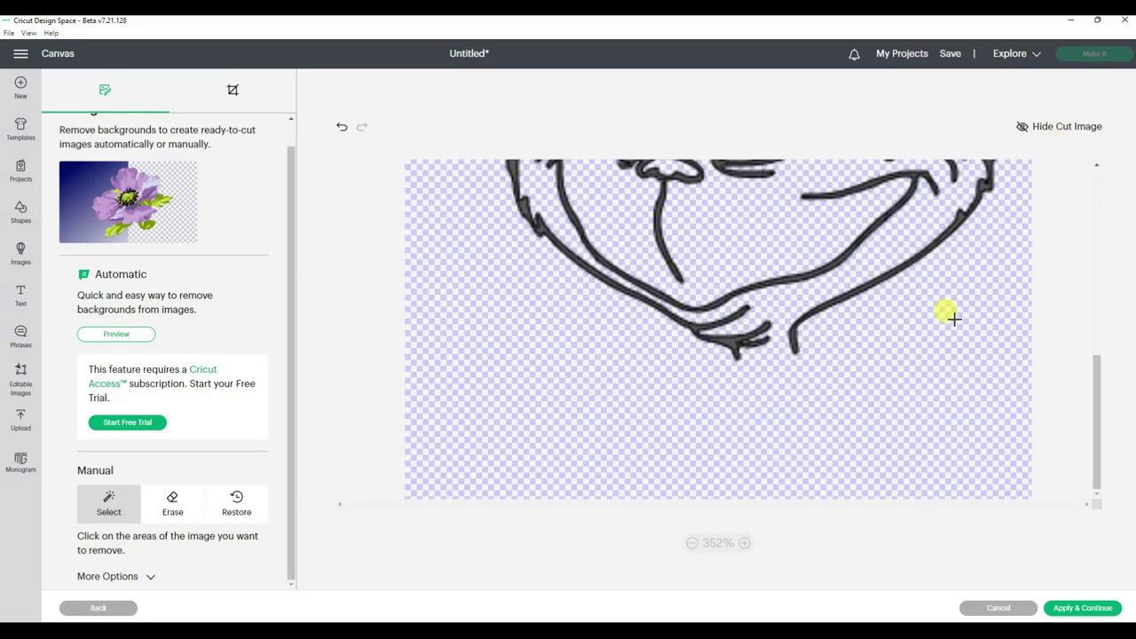
scroll(910, 371, up, 3)
scroll(912, 373, up, 5)
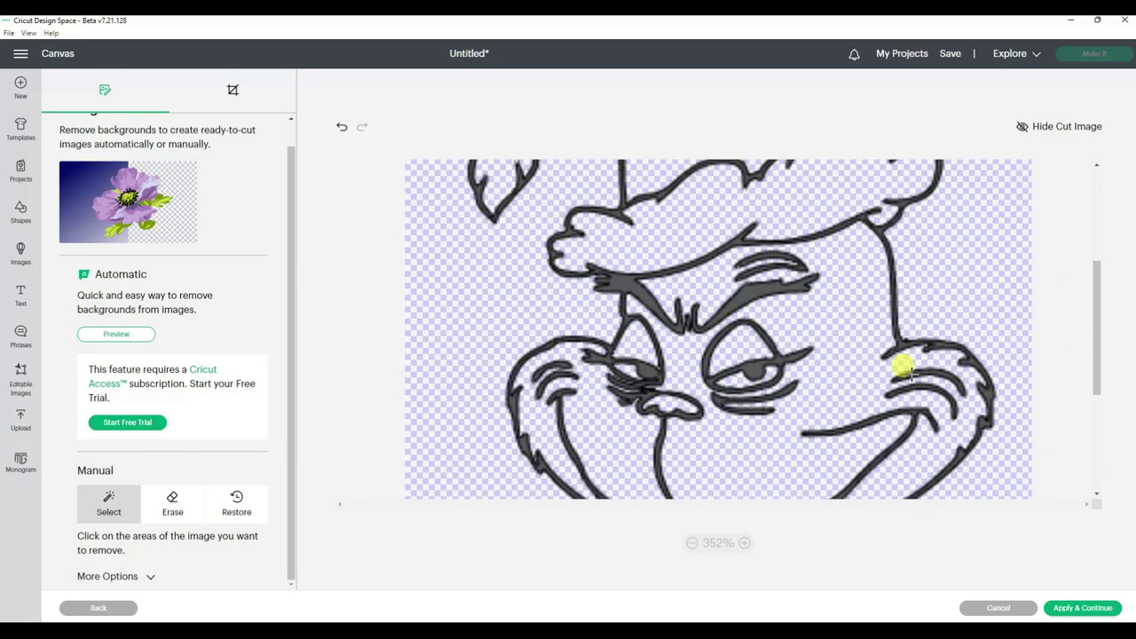
scroll(910, 371, down, 4)
scroll(910, 371, down, 2)
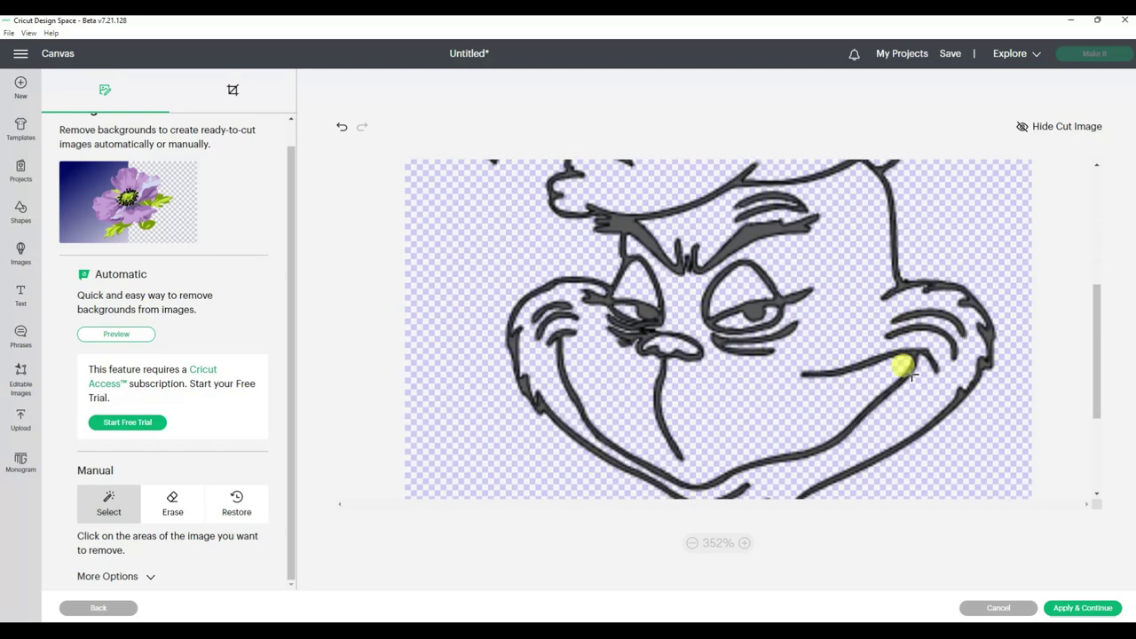
Zoom back out to the whole head and apply the background removal
click(692, 544)
click(692, 543)
click(692, 544)
click(691, 543)
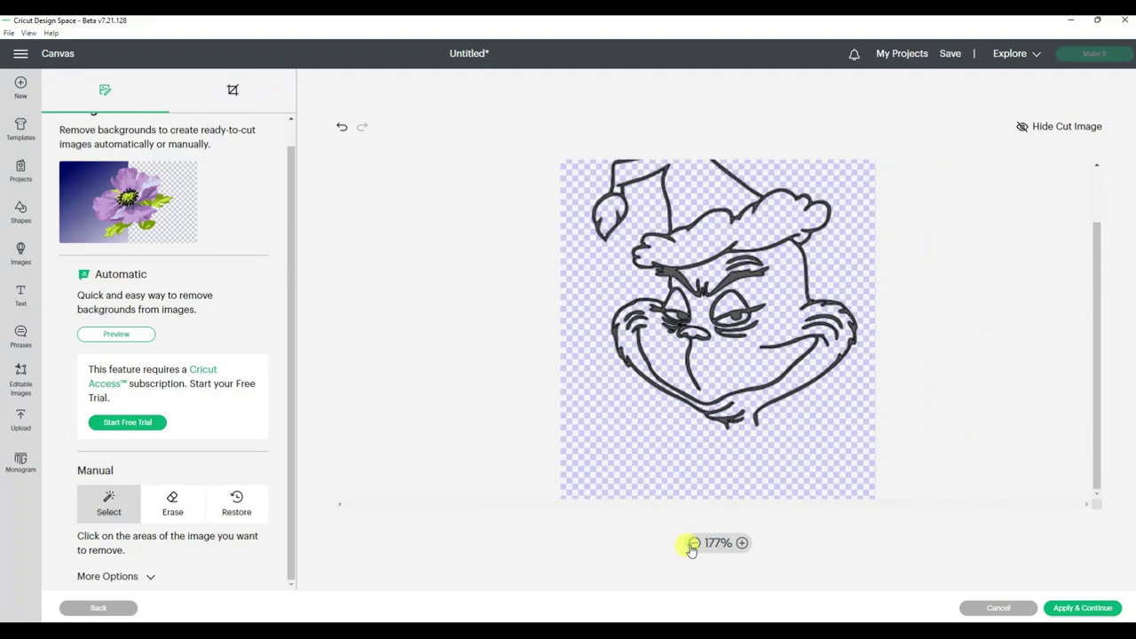
click(693, 543)
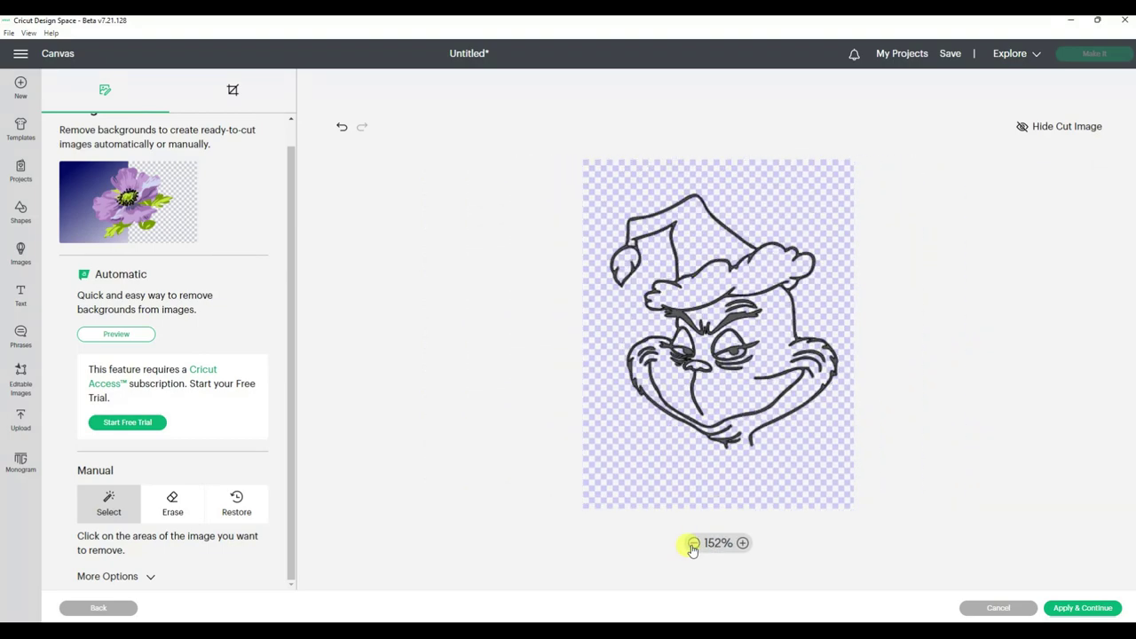
click(1081, 609)
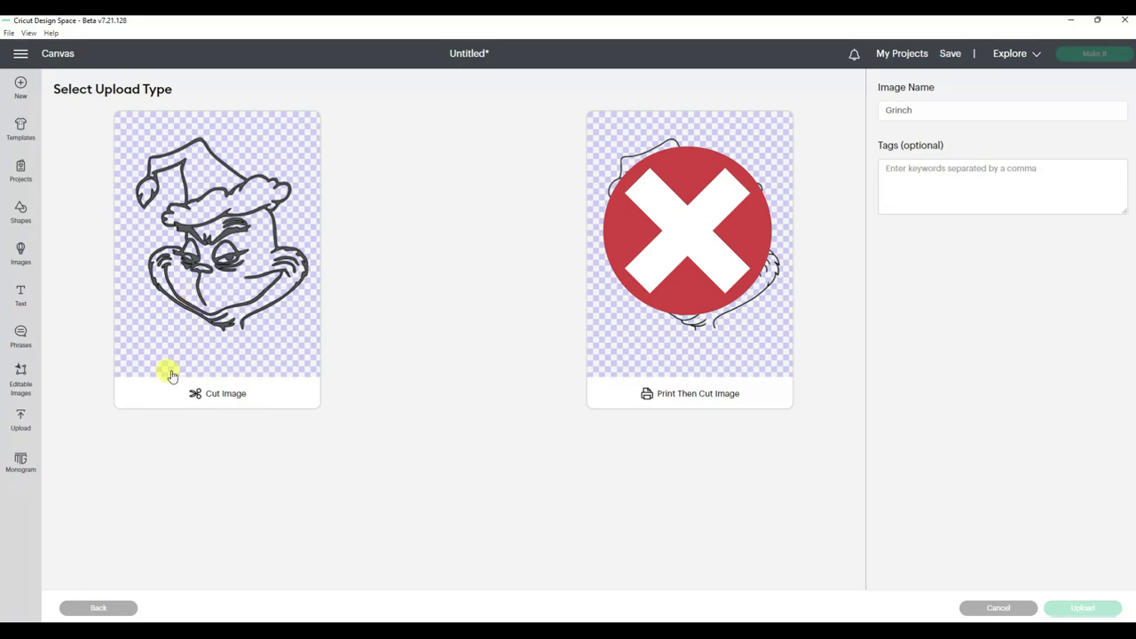
Upload the Grinch as a Cut Image and select it in Recent Uploads
click(206, 319)
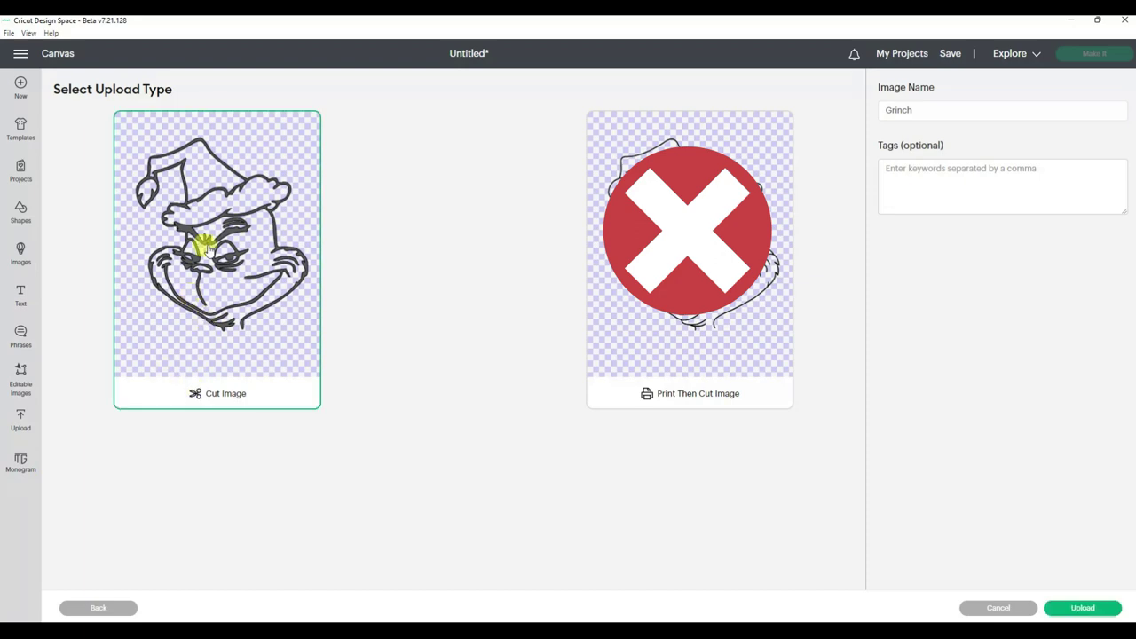
click(1079, 610)
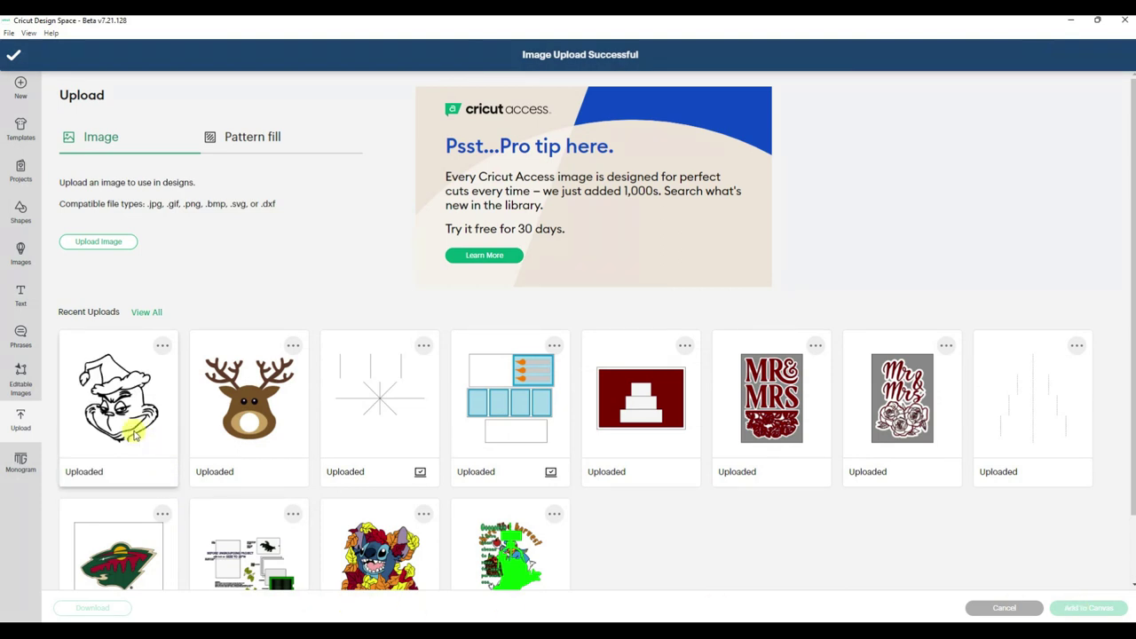
click(135, 432)
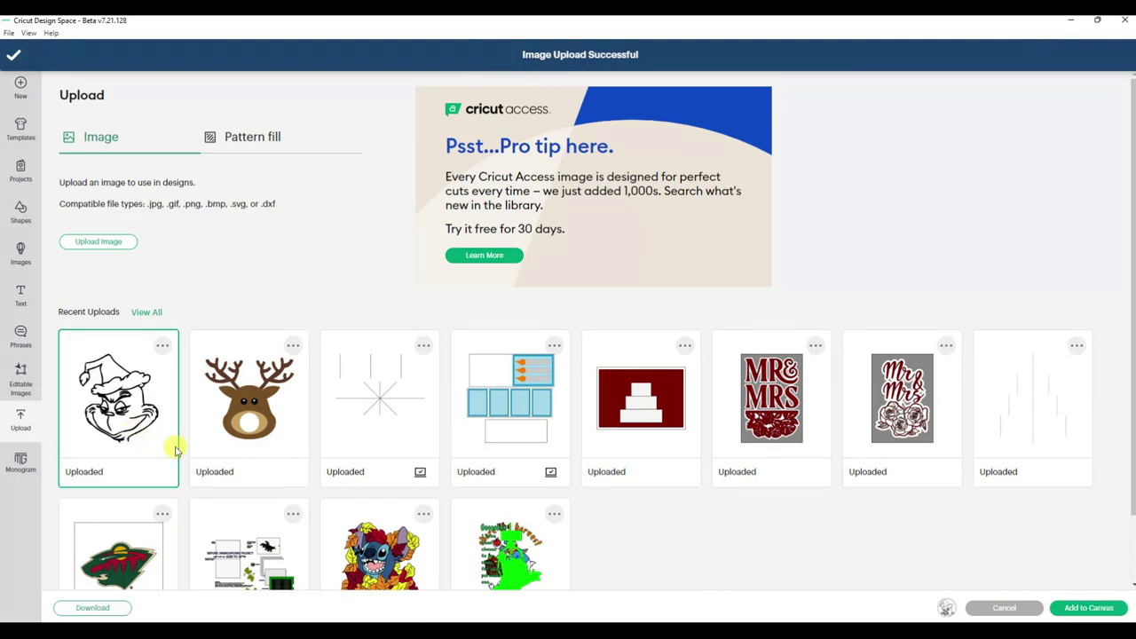
Add the Grinch to the canvas, enlarge it to about 6.18 × 6.98 in, and move it upper left
click(1103, 611)
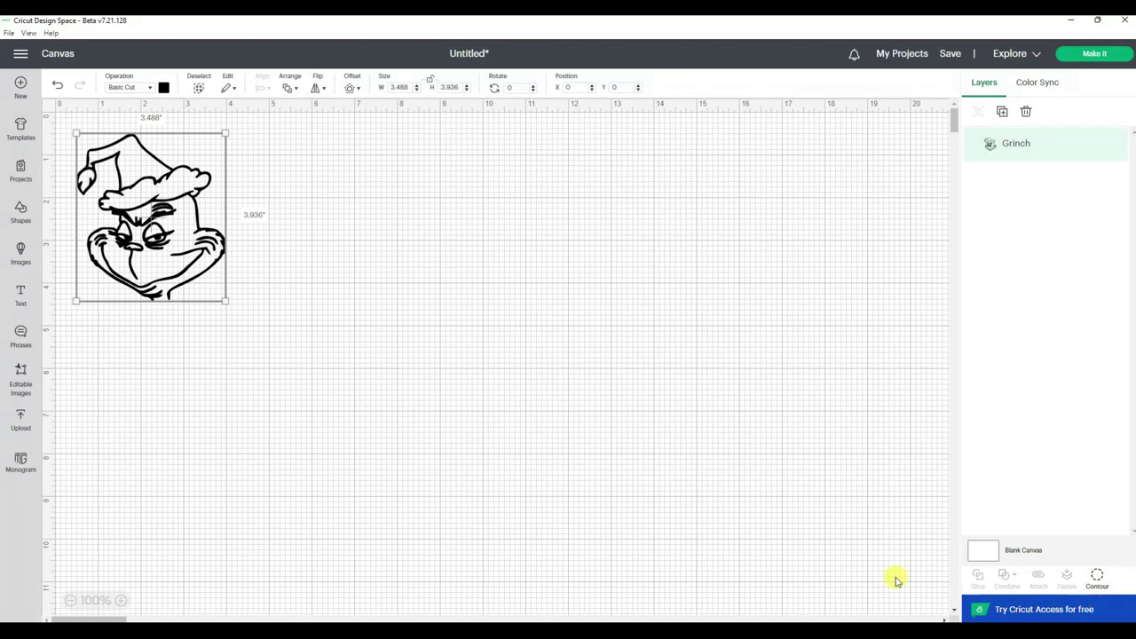
drag(189, 293, 403, 341)
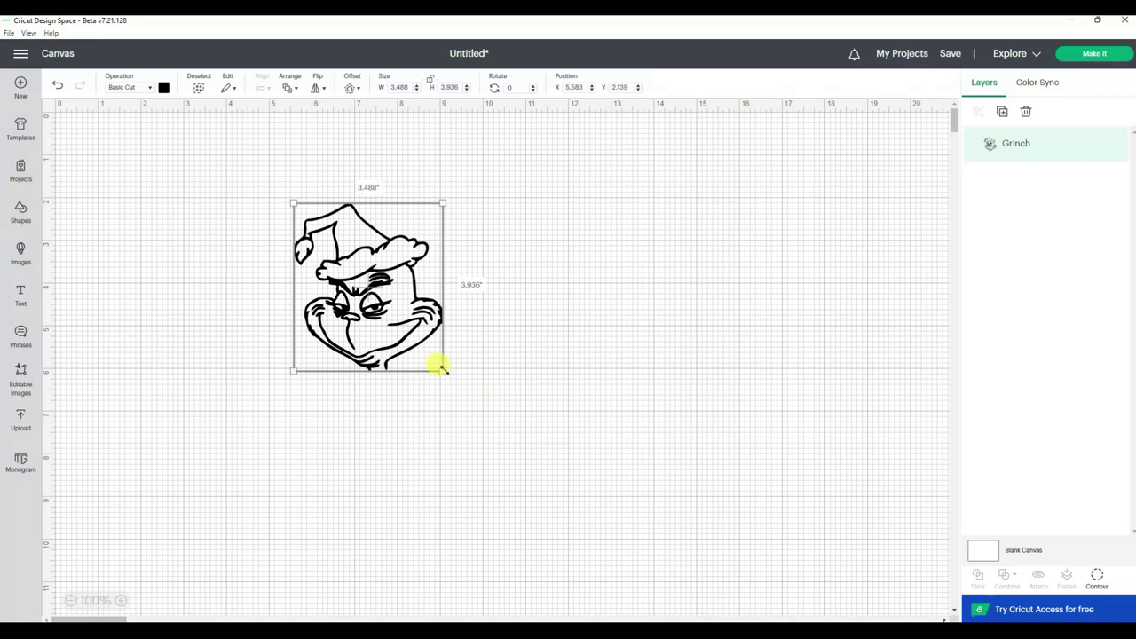
drag(441, 368, 566, 444)
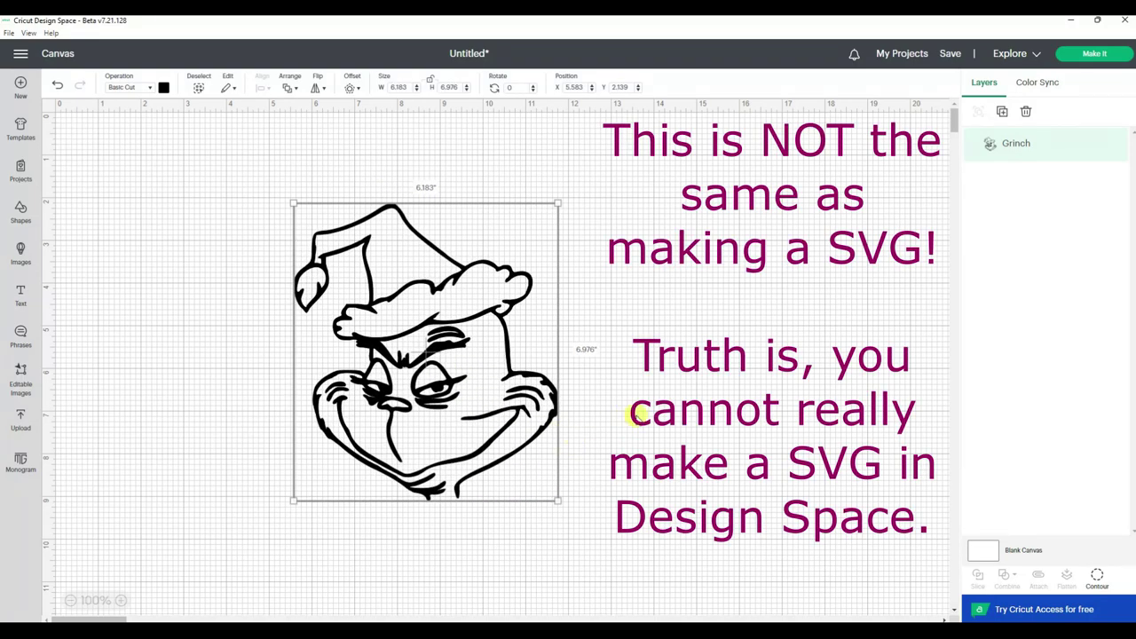
click(637, 413)
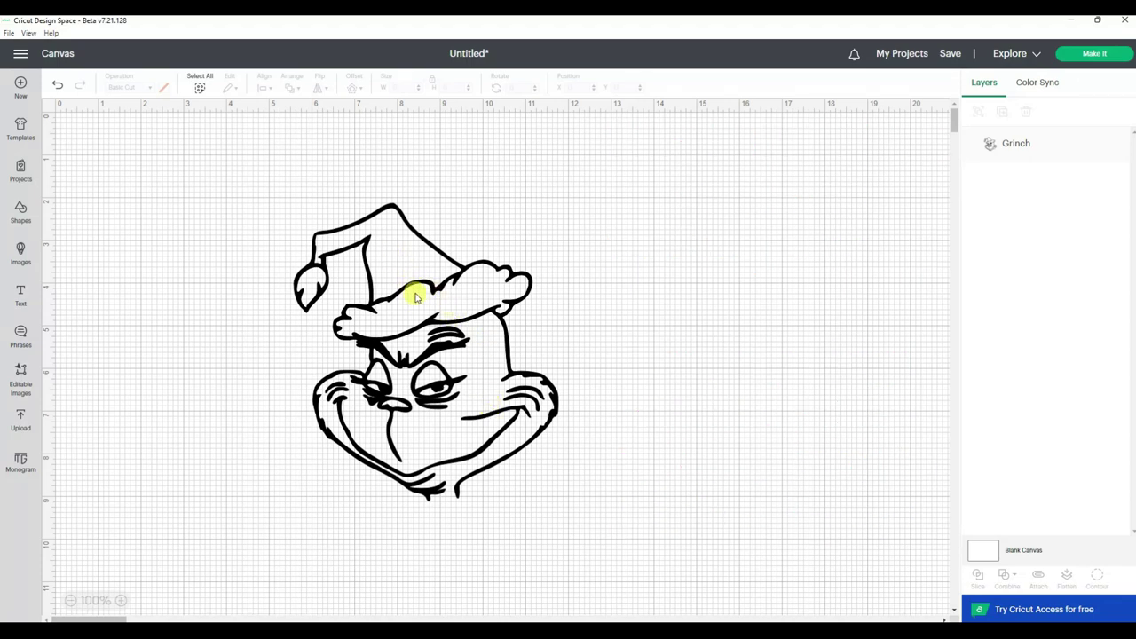
drag(411, 301, 222, 251)
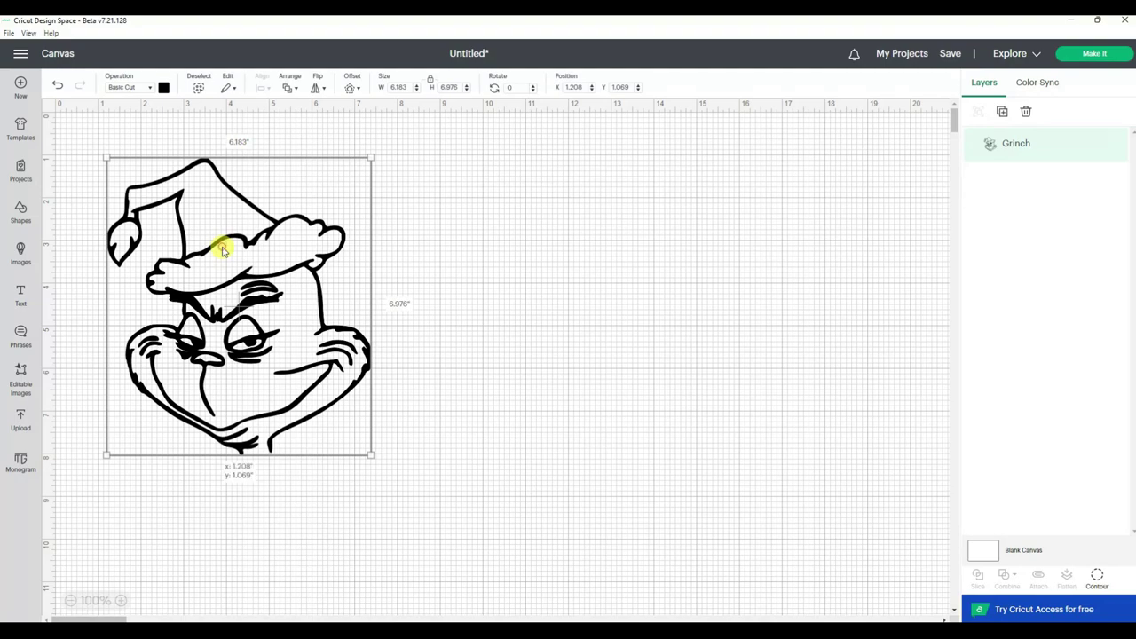
right_click(223, 251)
Duplicate the Grinch, place the copy beside the original, and colour it red
click(252, 347)
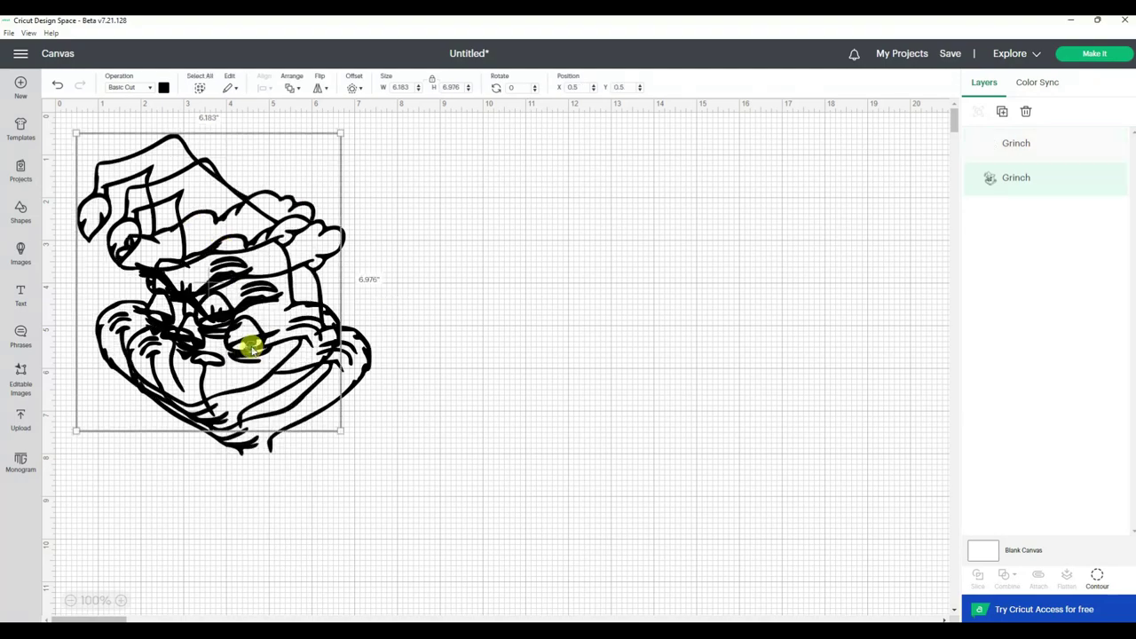
drag(241, 329, 568, 369)
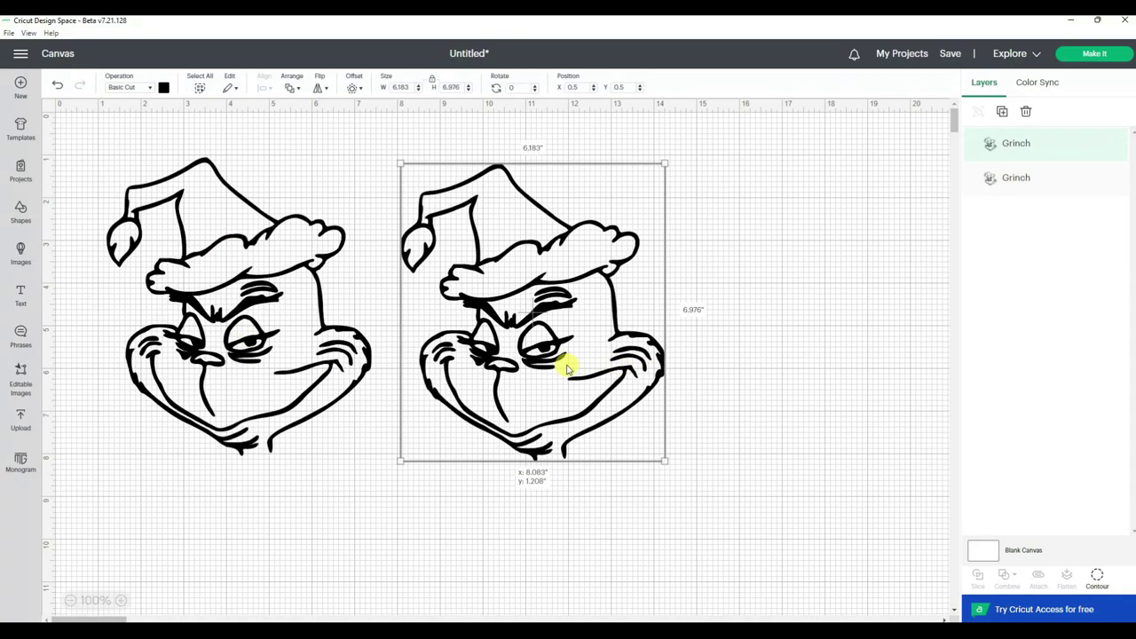
click(164, 87)
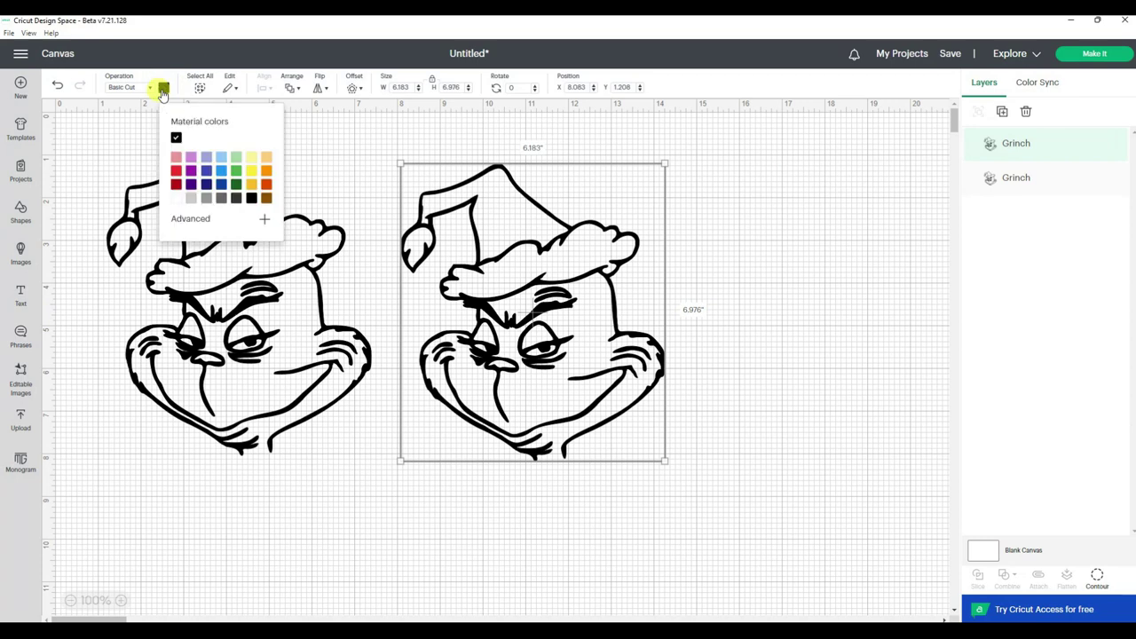
click(176, 173)
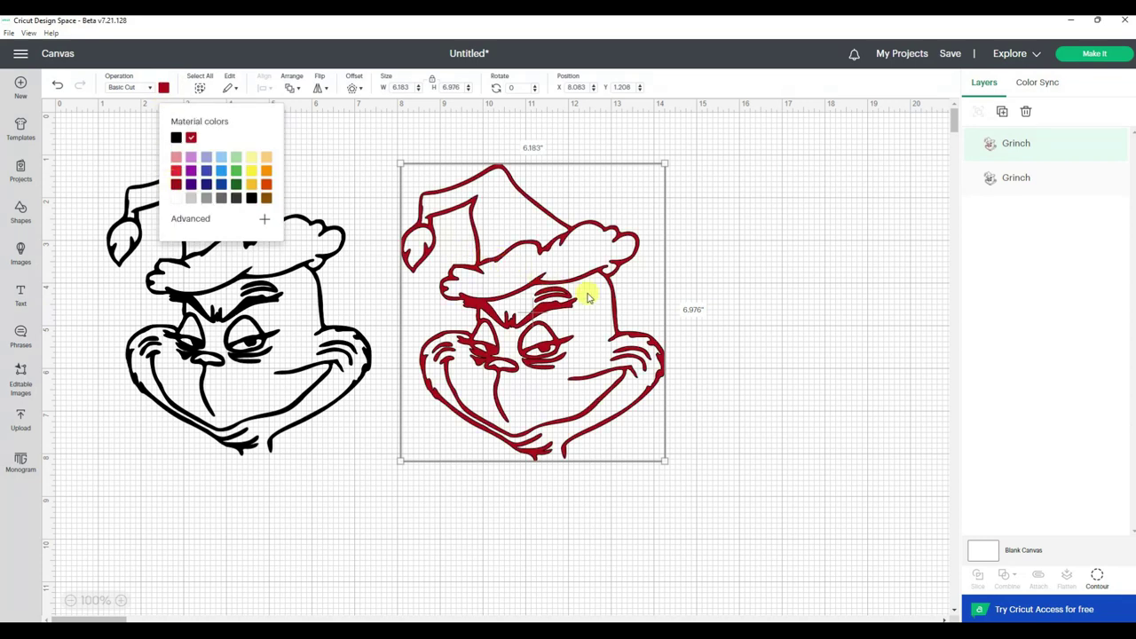
click(1099, 579)
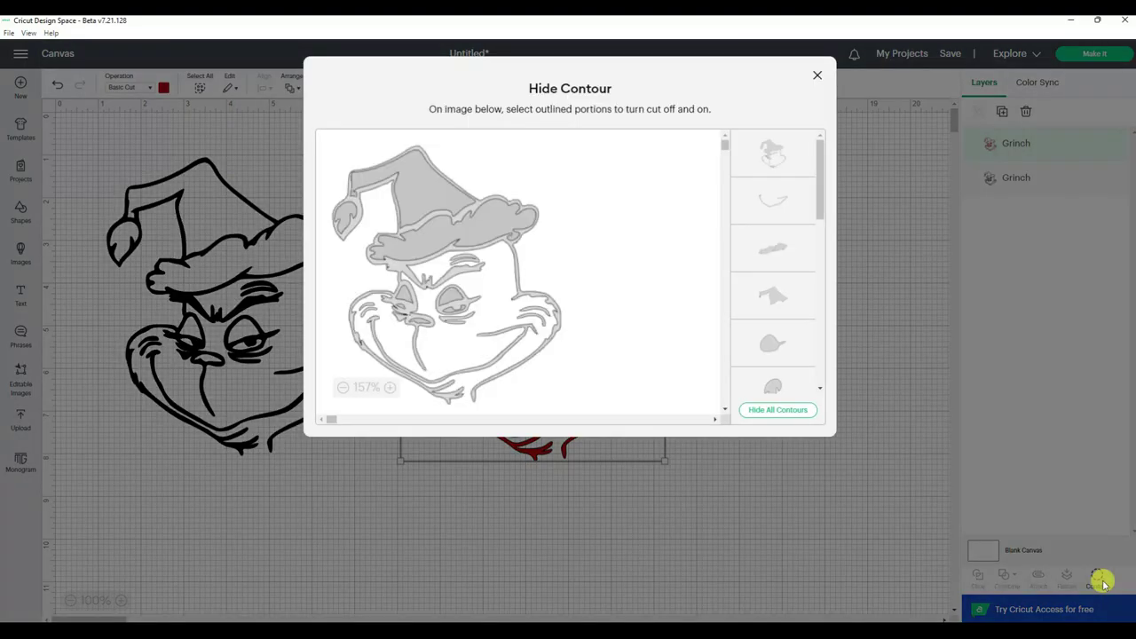
Hide the red copy's outer outline, mouth, pom-pom, brim, smile line and first face contours
click(549, 351)
click(527, 342)
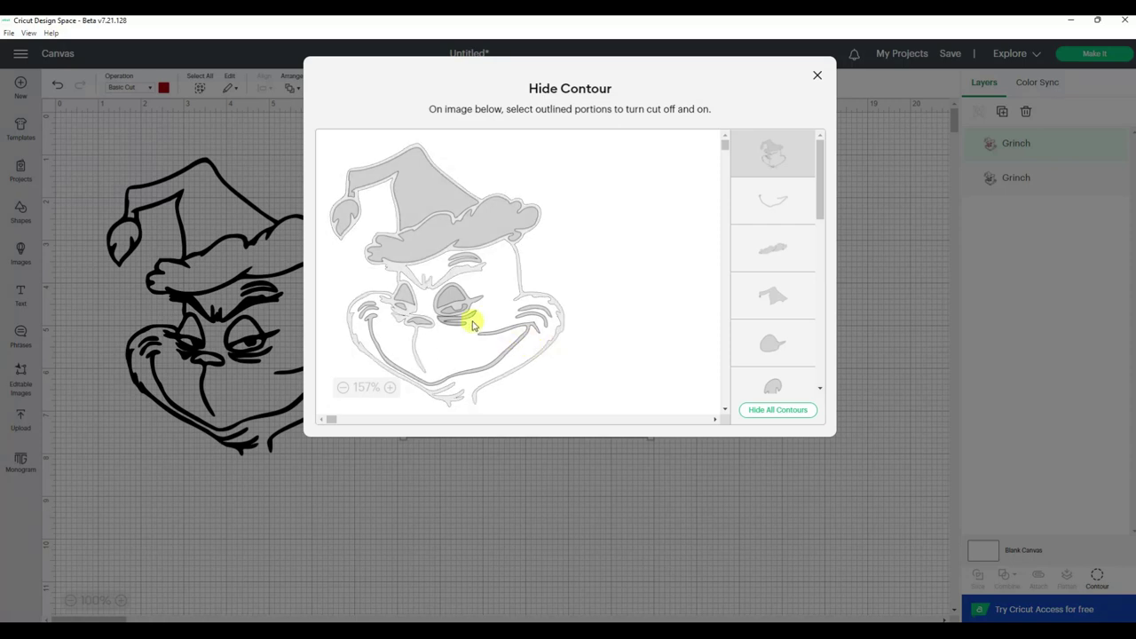
click(346, 218)
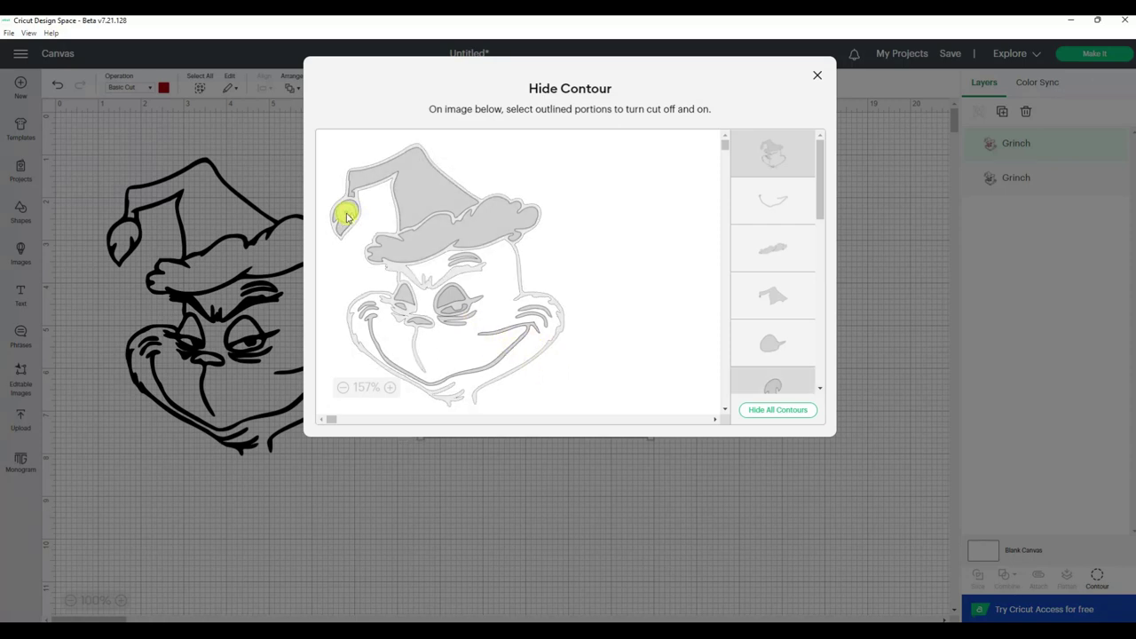
click(419, 247)
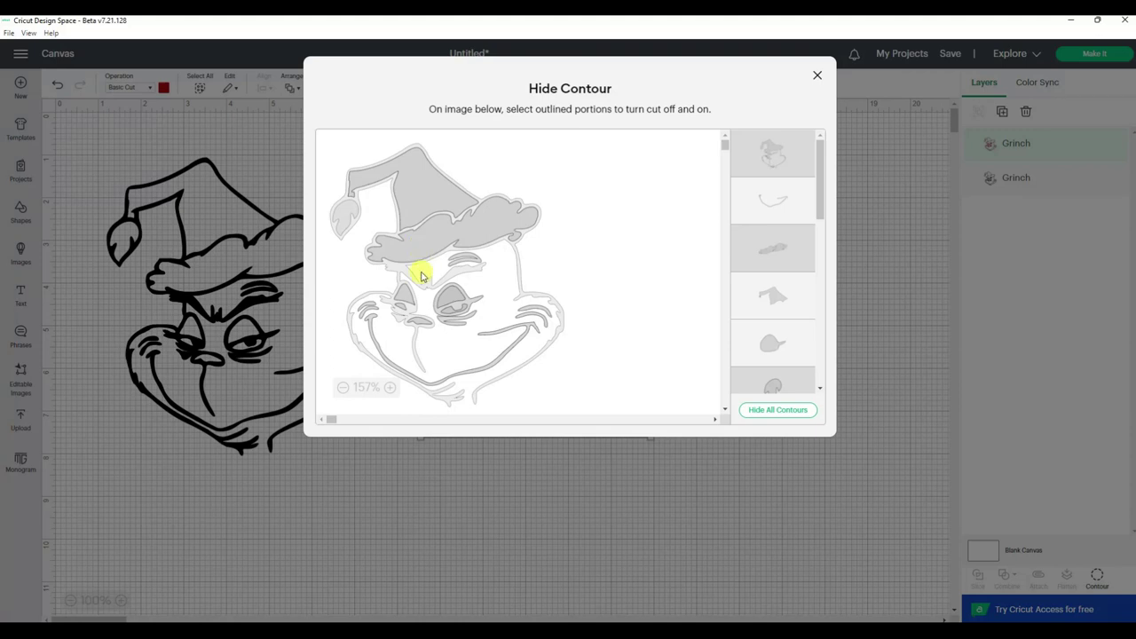
click(780, 205)
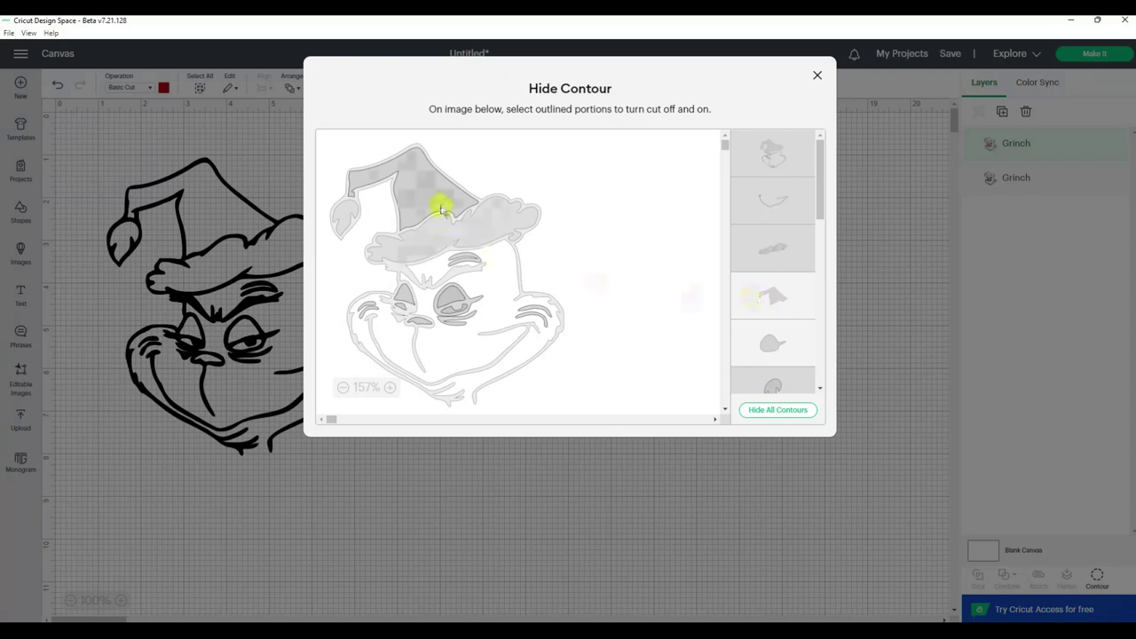
click(777, 347)
click(770, 305)
scroll(770, 303, down, 2)
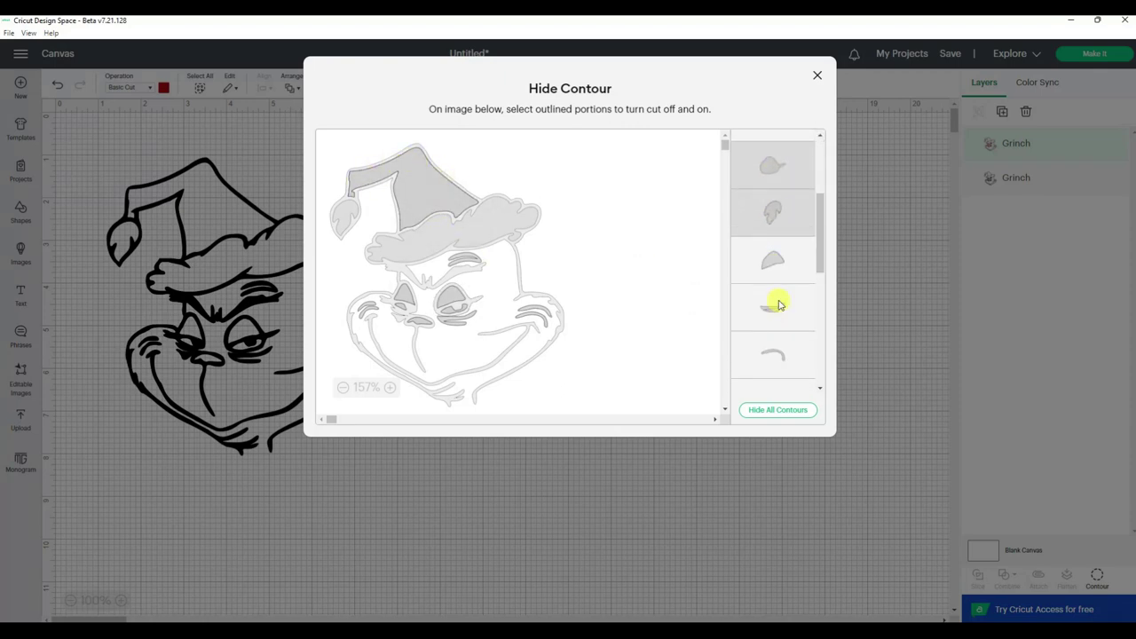
click(797, 280)
click(793, 304)
click(793, 346)
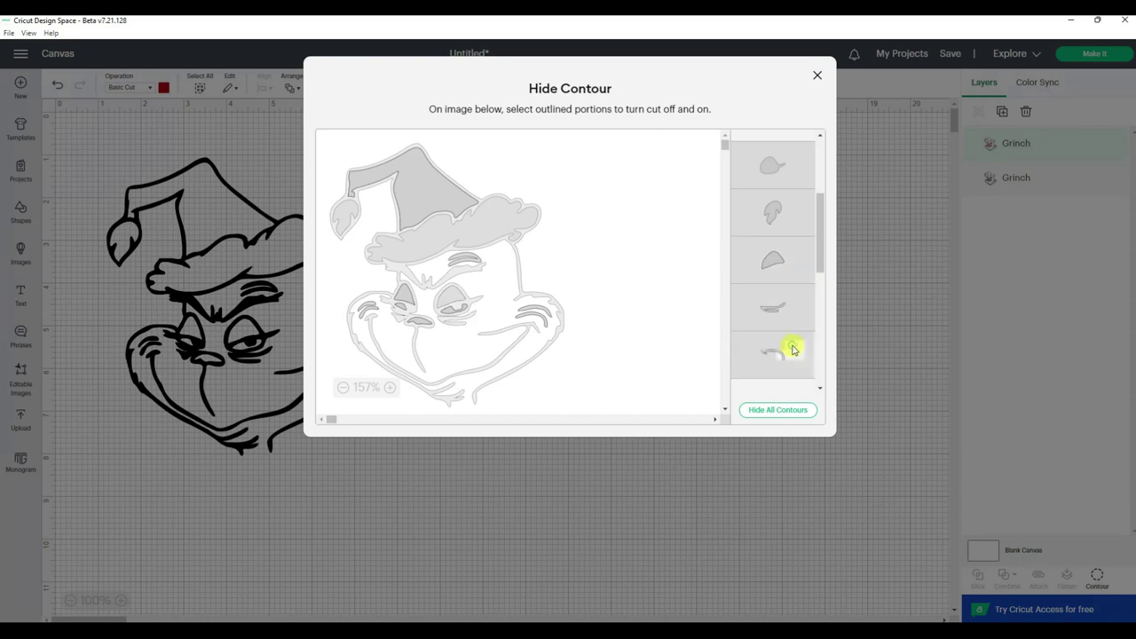
Hide the remaining face detail contours, leaving only the red hat, and set it on the black Grinch
scroll(793, 346, down, 2)
click(773, 218)
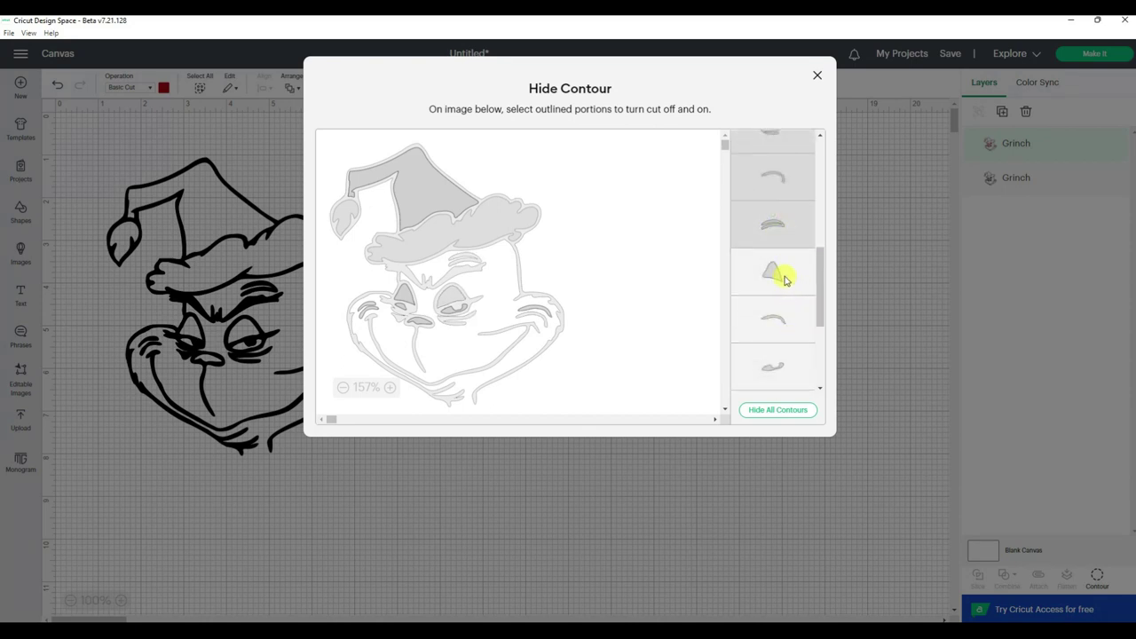
click(786, 278)
click(776, 322)
click(770, 362)
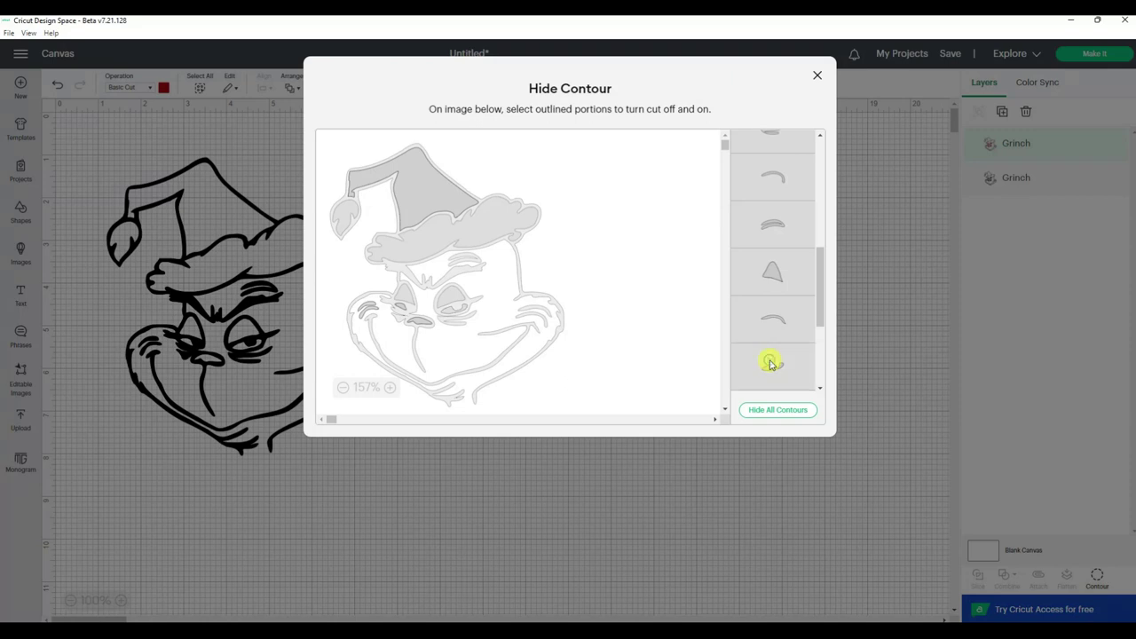
scroll(769, 362, down, 3)
click(769, 234)
click(765, 277)
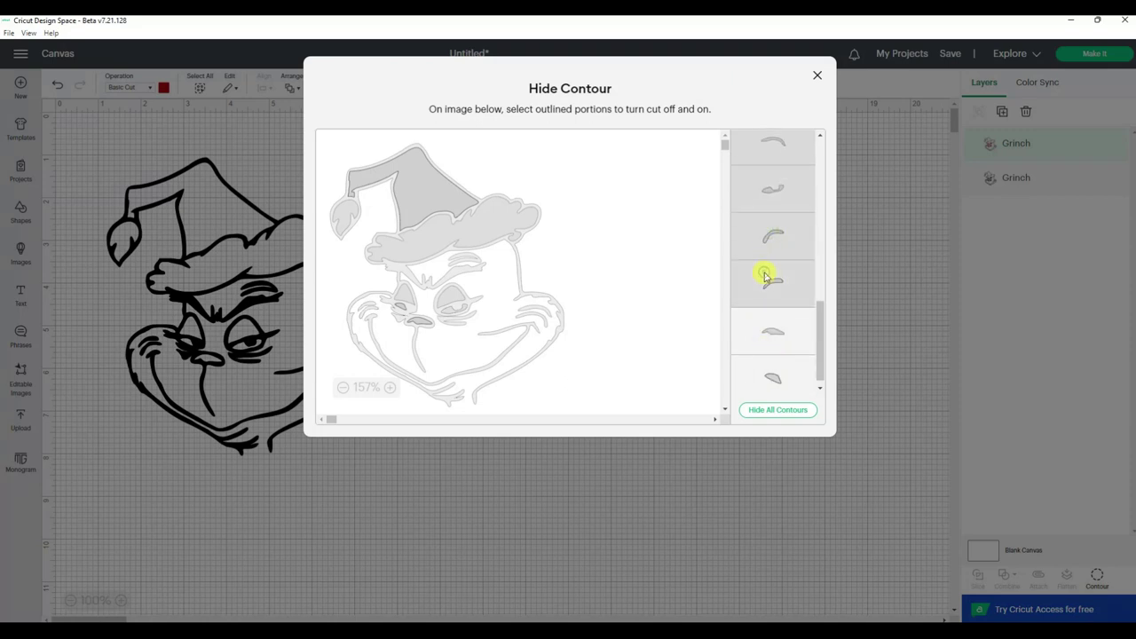
click(765, 330)
scroll(764, 342, down, 1)
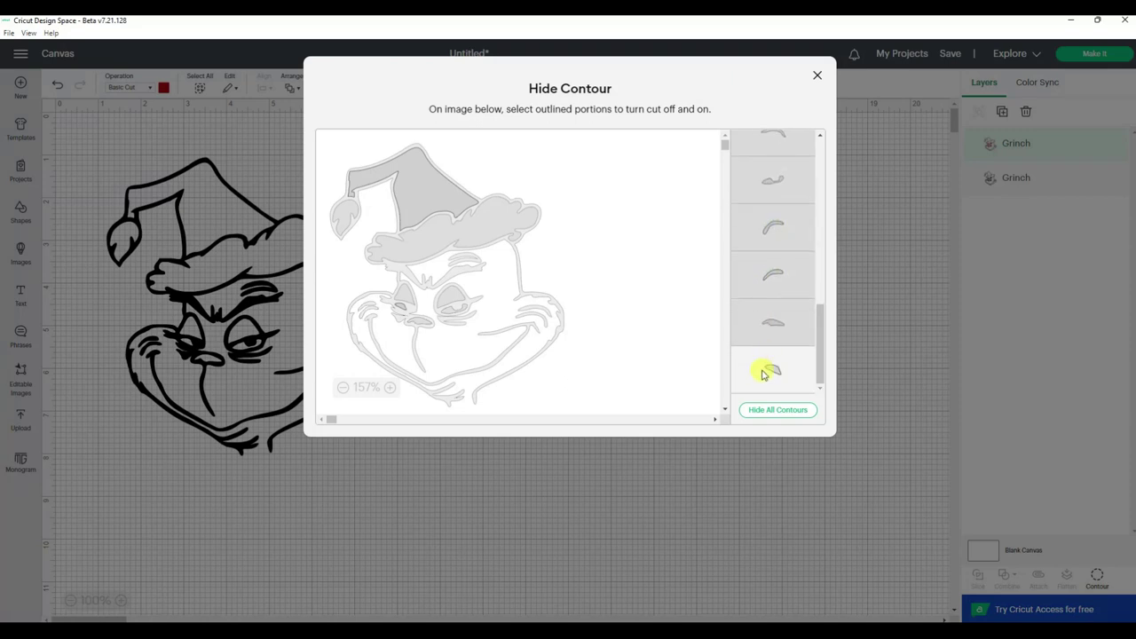
click(763, 374)
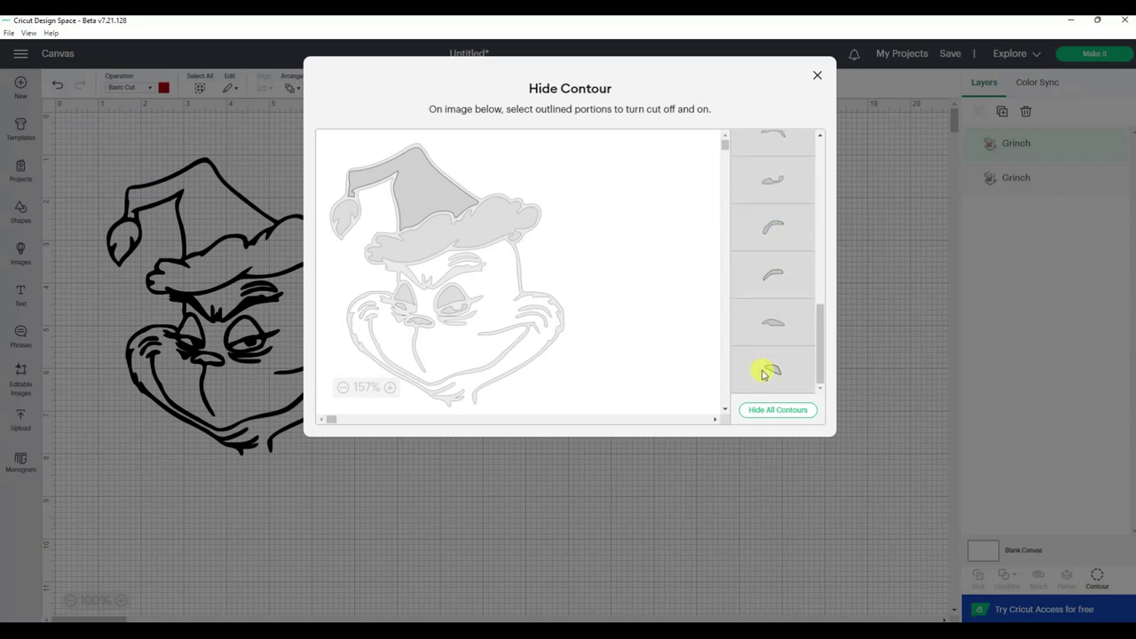
click(819, 75)
drag(533, 227, 239, 227)
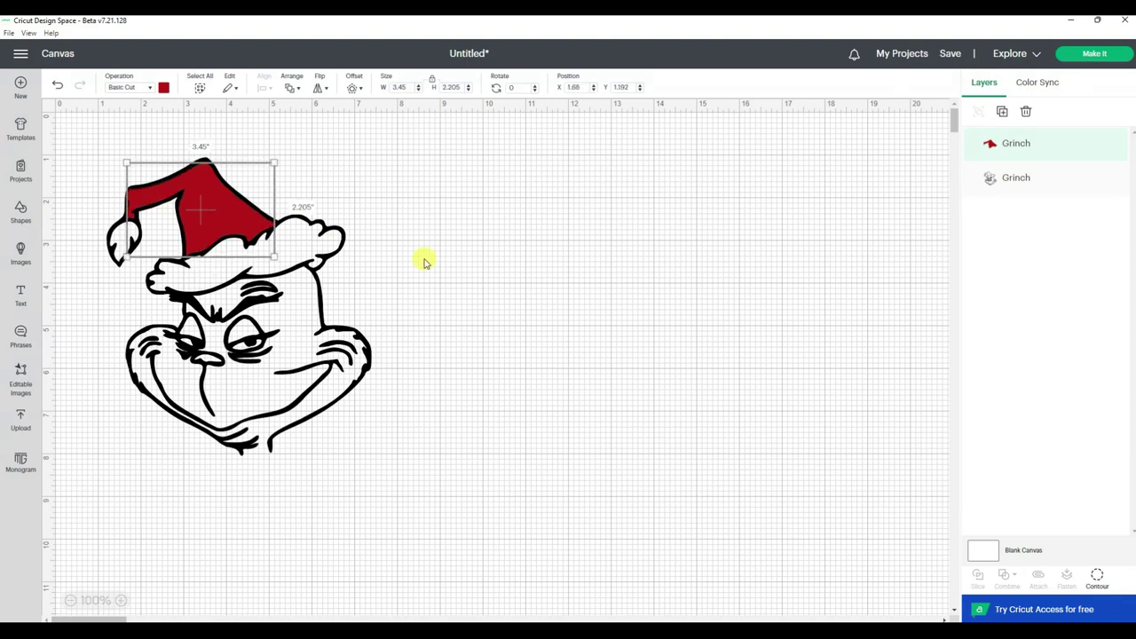
Duplicate the black Grinch, place the copy to its right, and colour it white
click(298, 264)
right_click(299, 259)
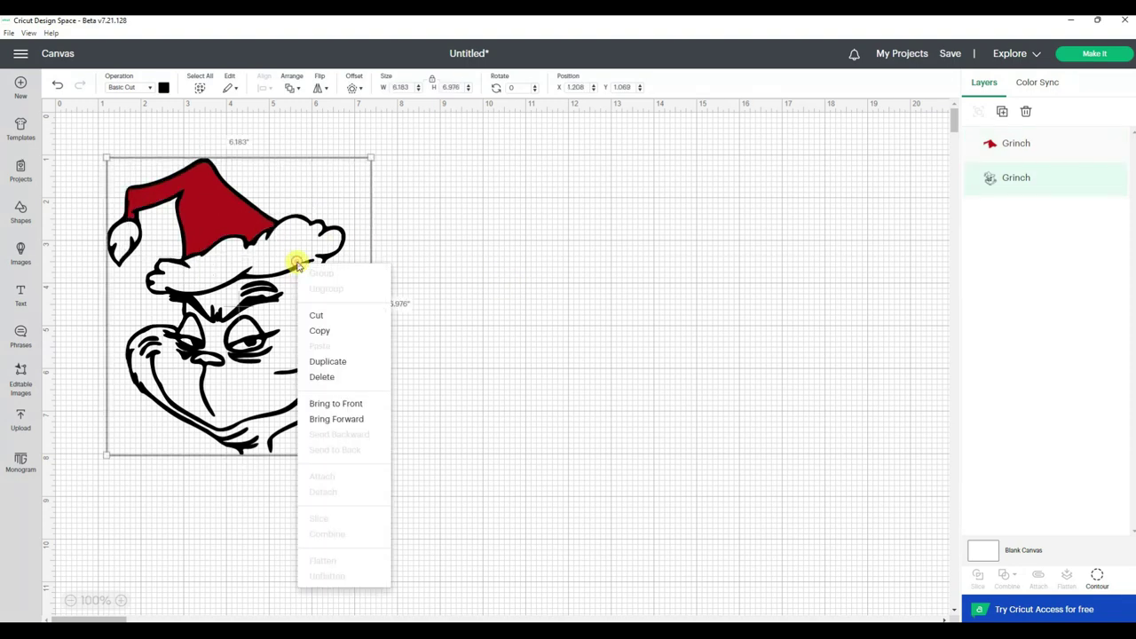
click(327, 363)
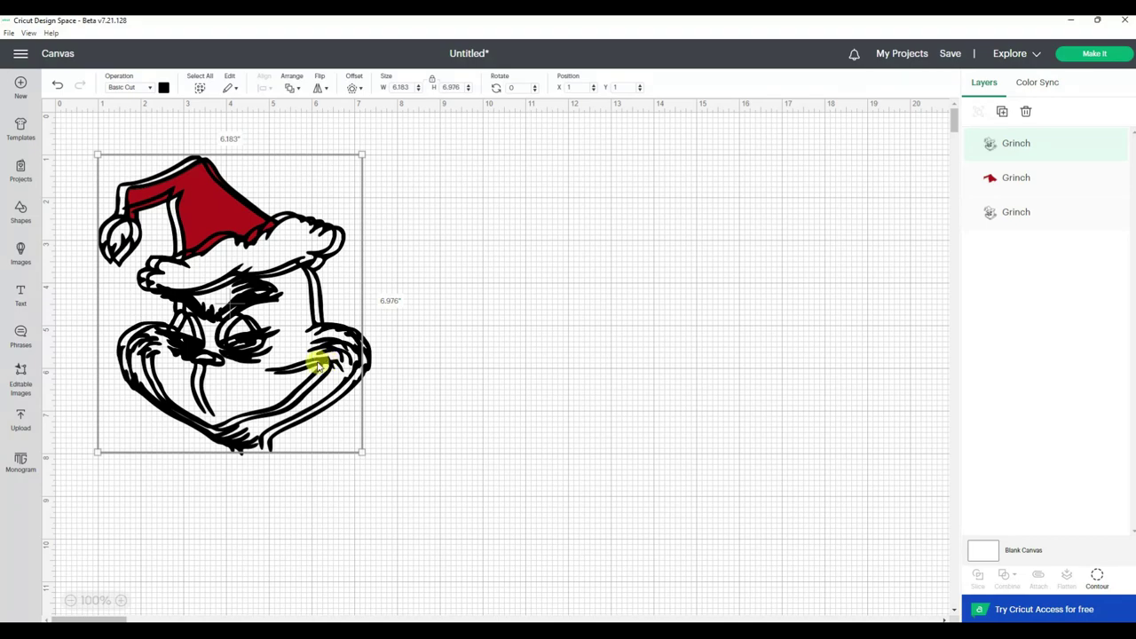
drag(314, 368, 652, 376)
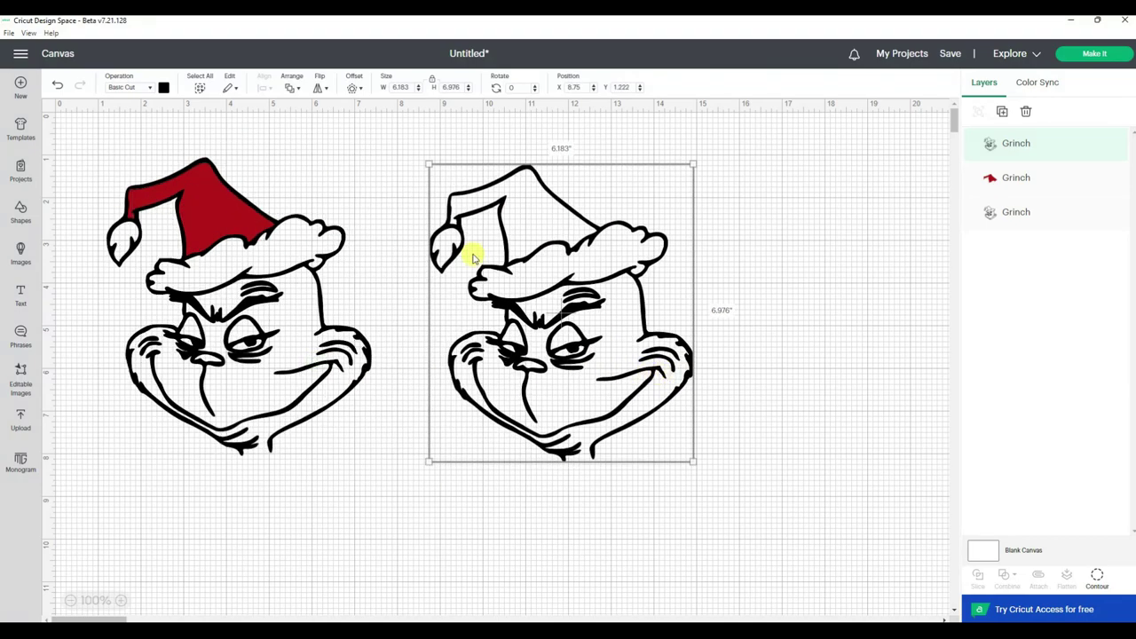
click(164, 89)
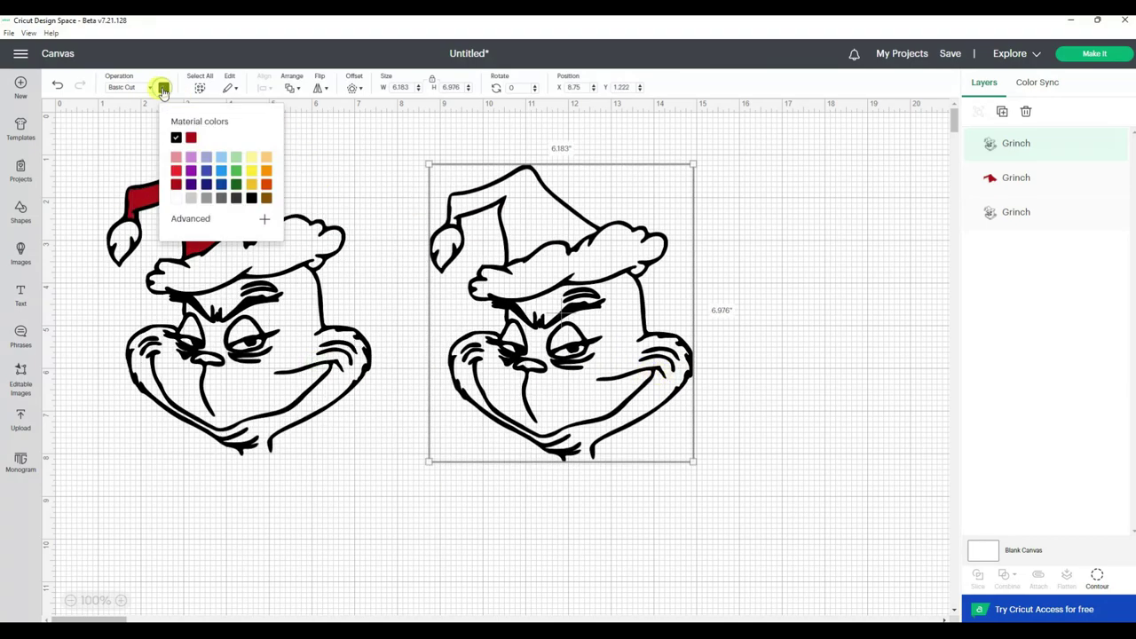
click(176, 197)
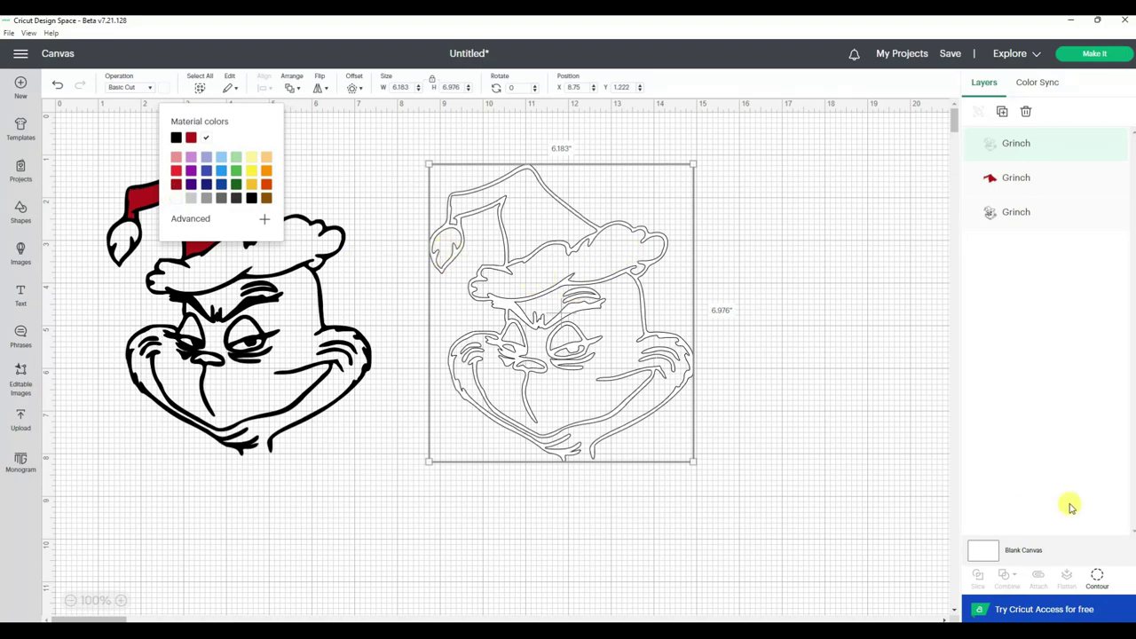
click(1099, 578)
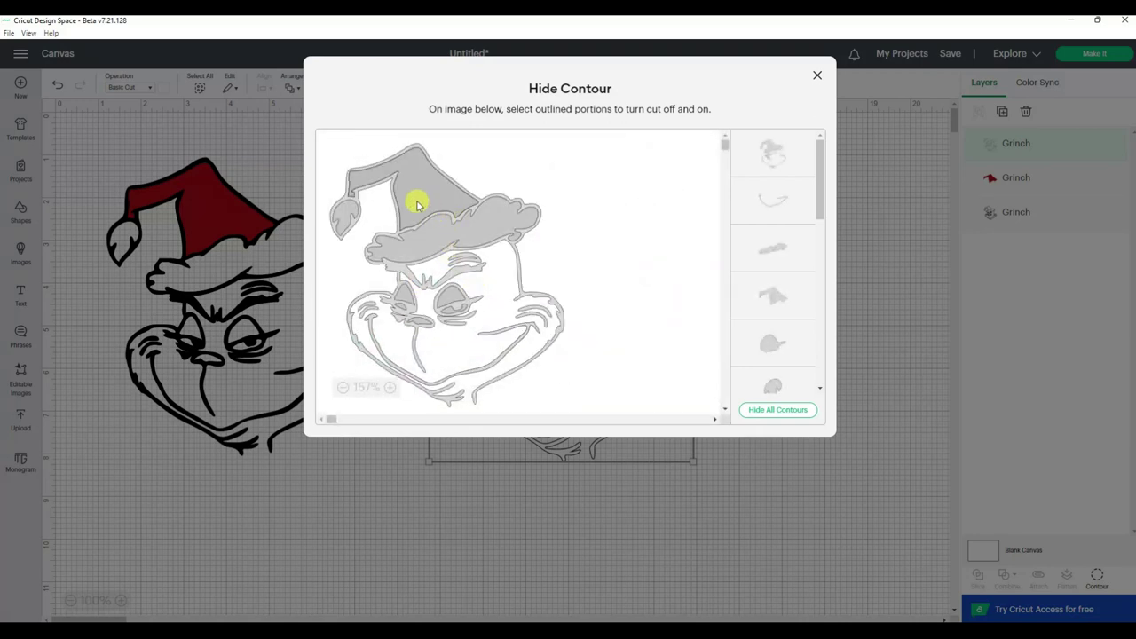
Hide the outer outline, smile line and round face contours, keeping the fur brim and pom-pom visible
click(551, 300)
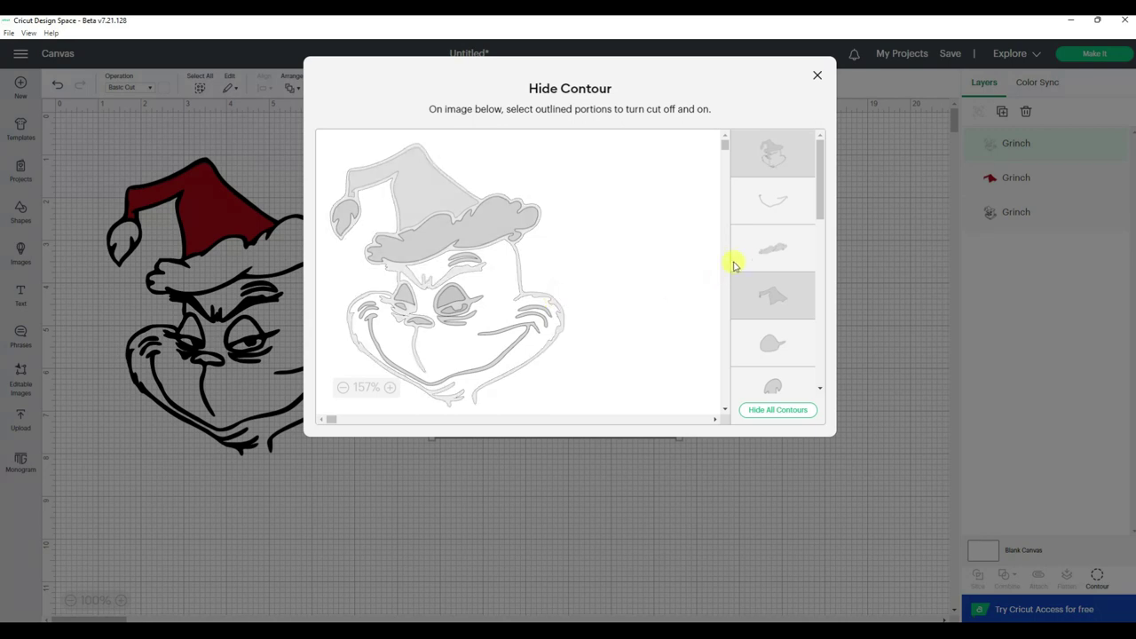
click(784, 206)
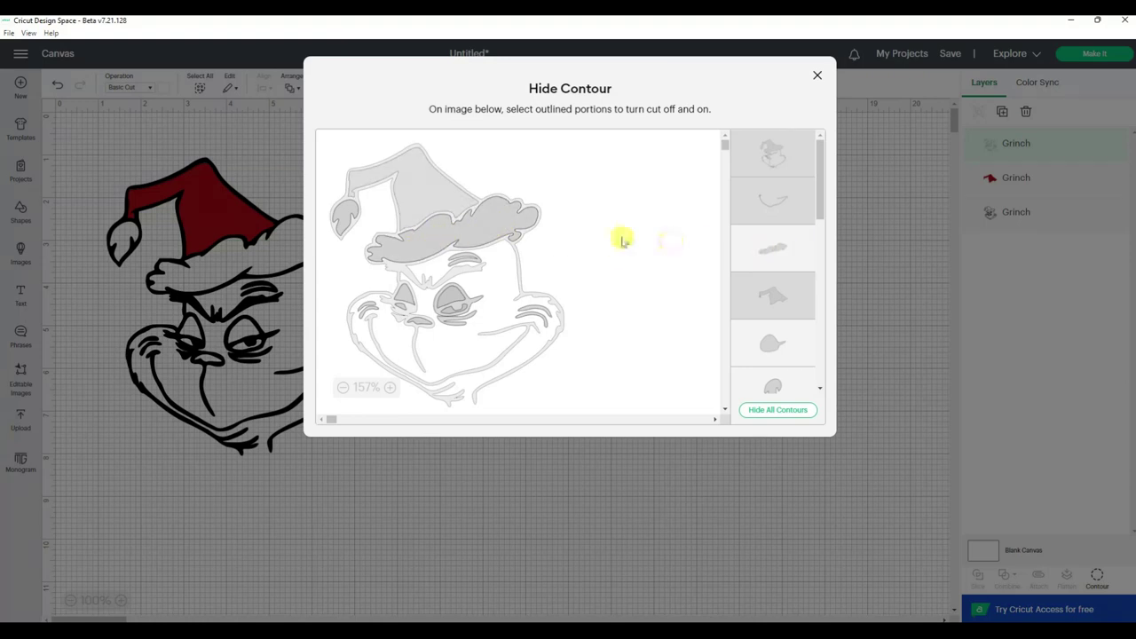
click(761, 255)
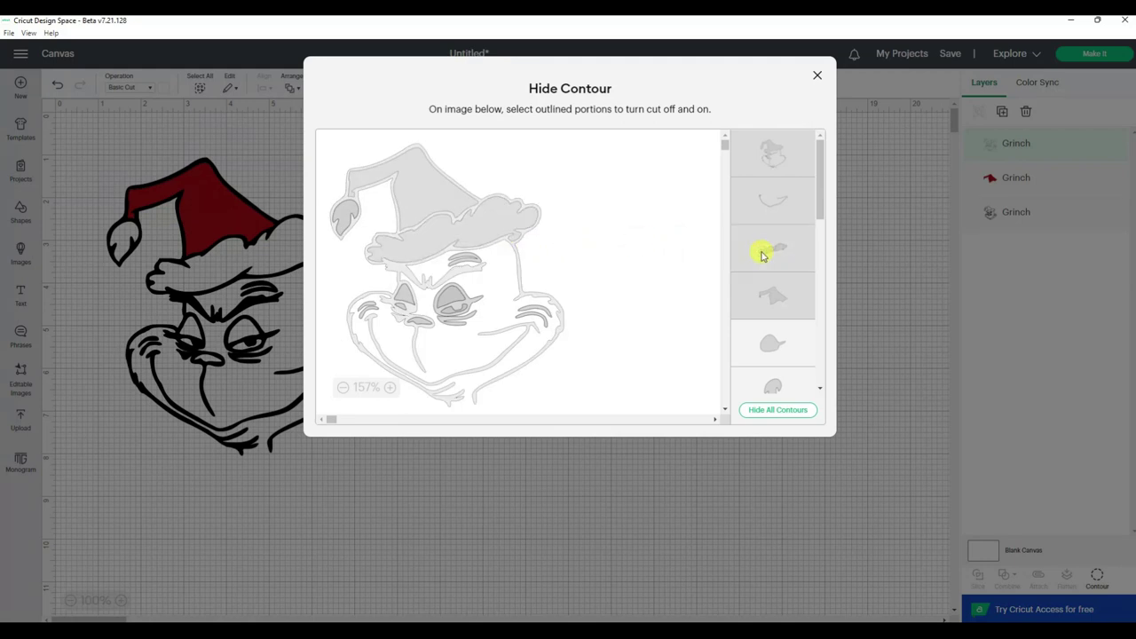
click(764, 252)
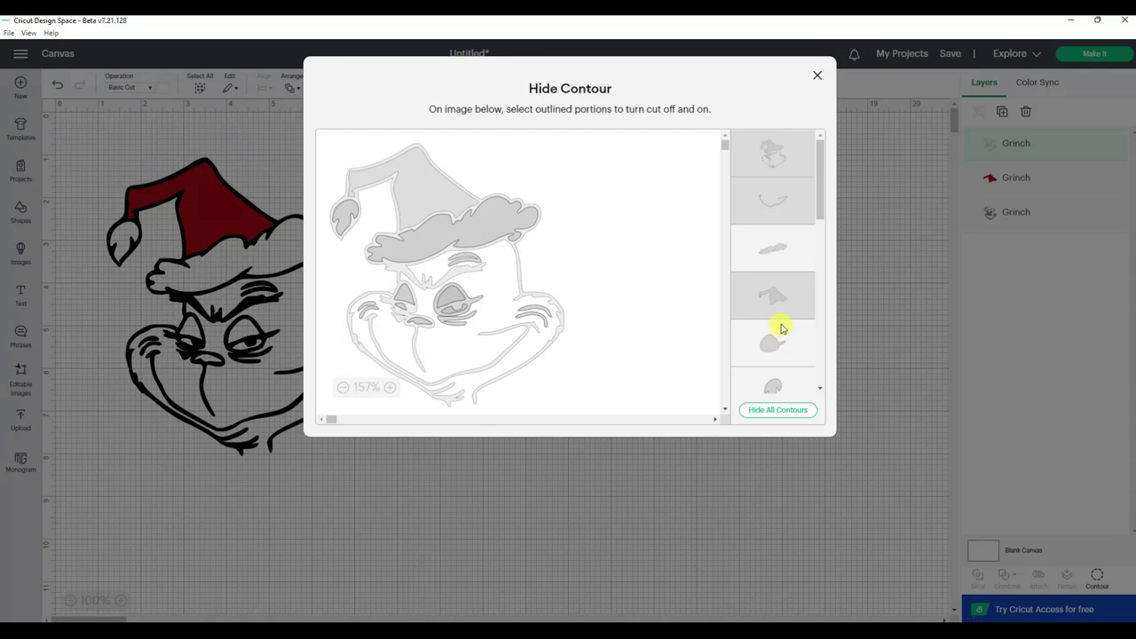
scroll(781, 326, down, 2)
click(776, 286)
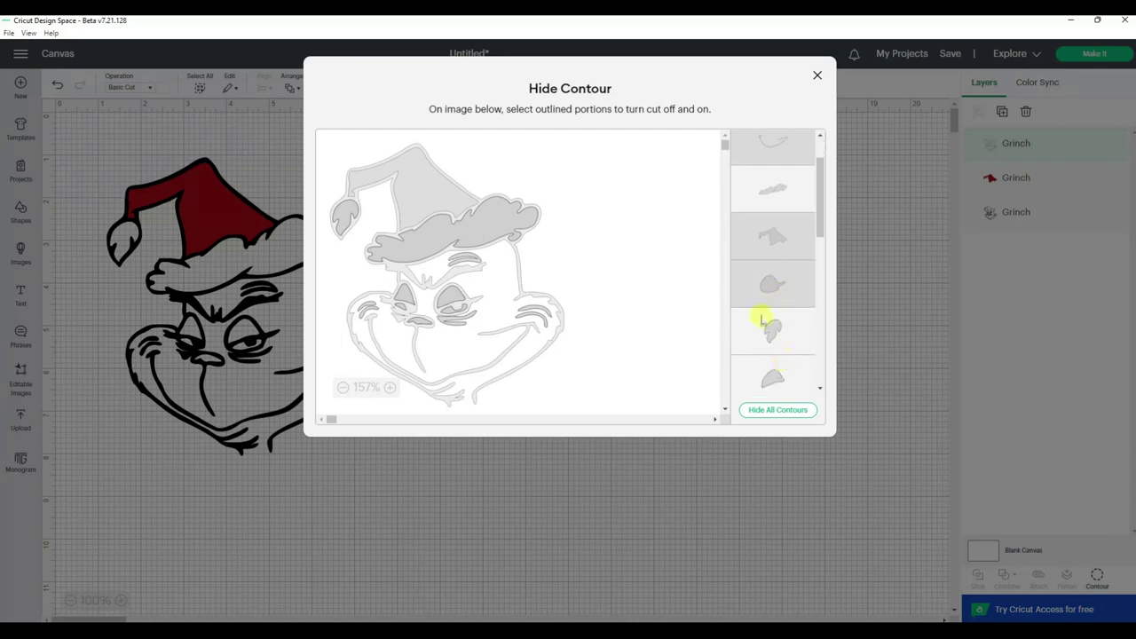
click(773, 335)
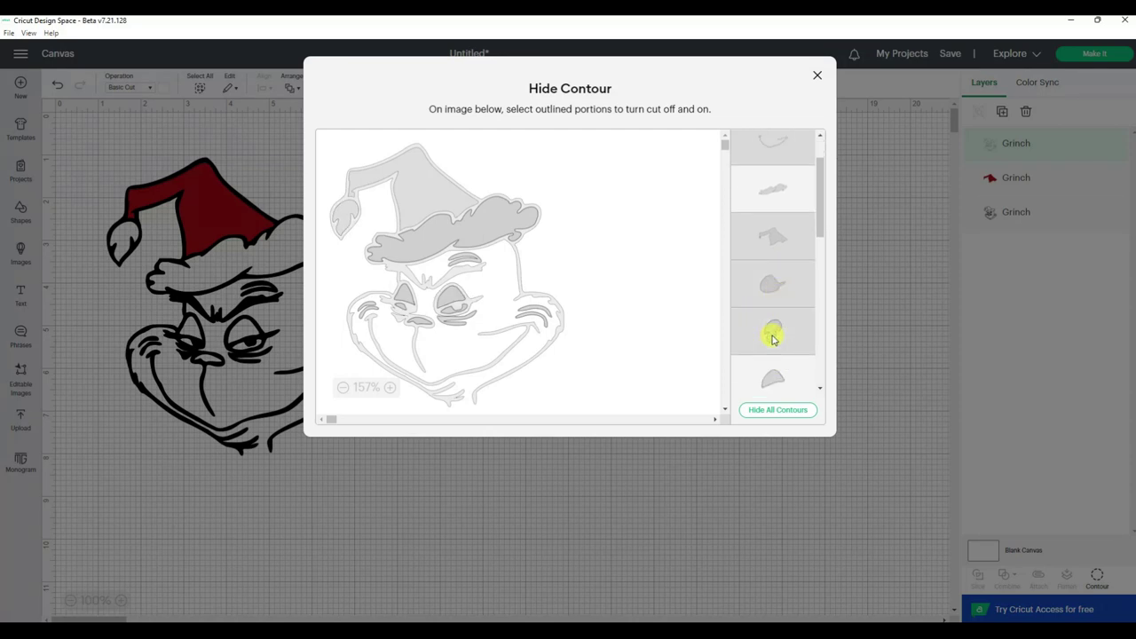
click(773, 336)
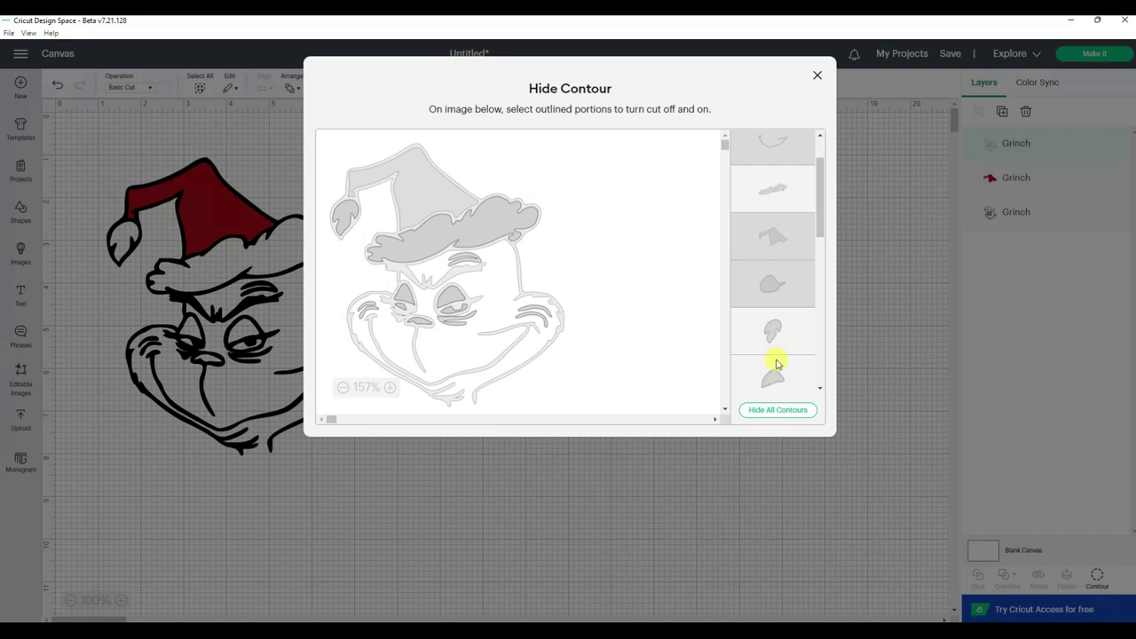
click(778, 374)
Hide the remaining face-detail contours, including the small triangle and arc shapes, and close the dialog
scroll(778, 374, down, 2)
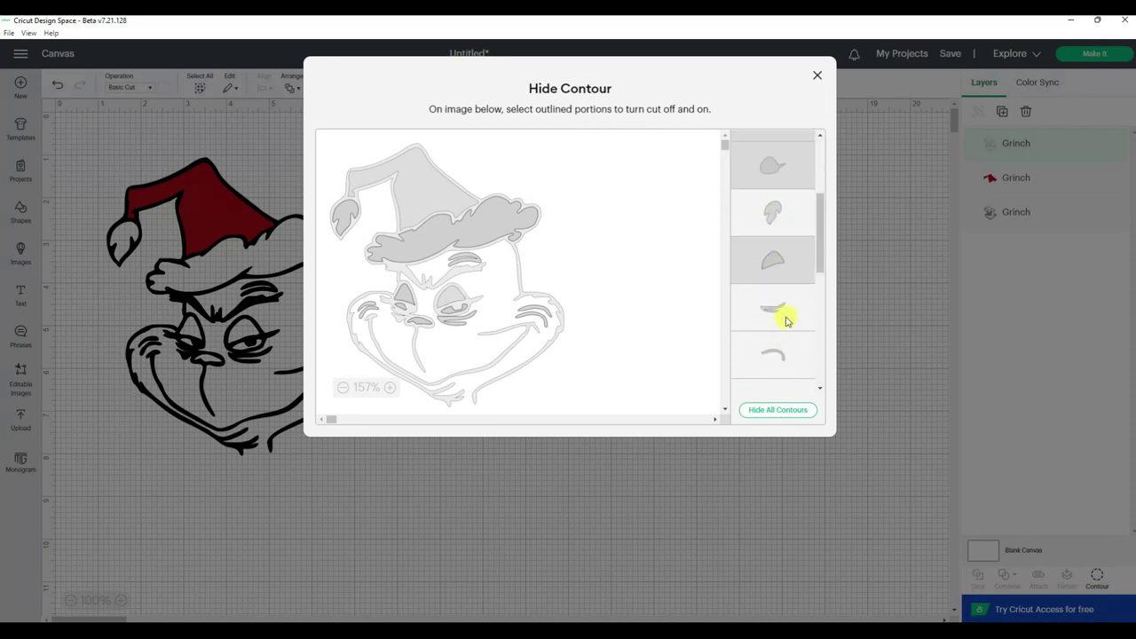
click(786, 320)
click(787, 357)
scroll(780, 342, down, 2)
click(776, 306)
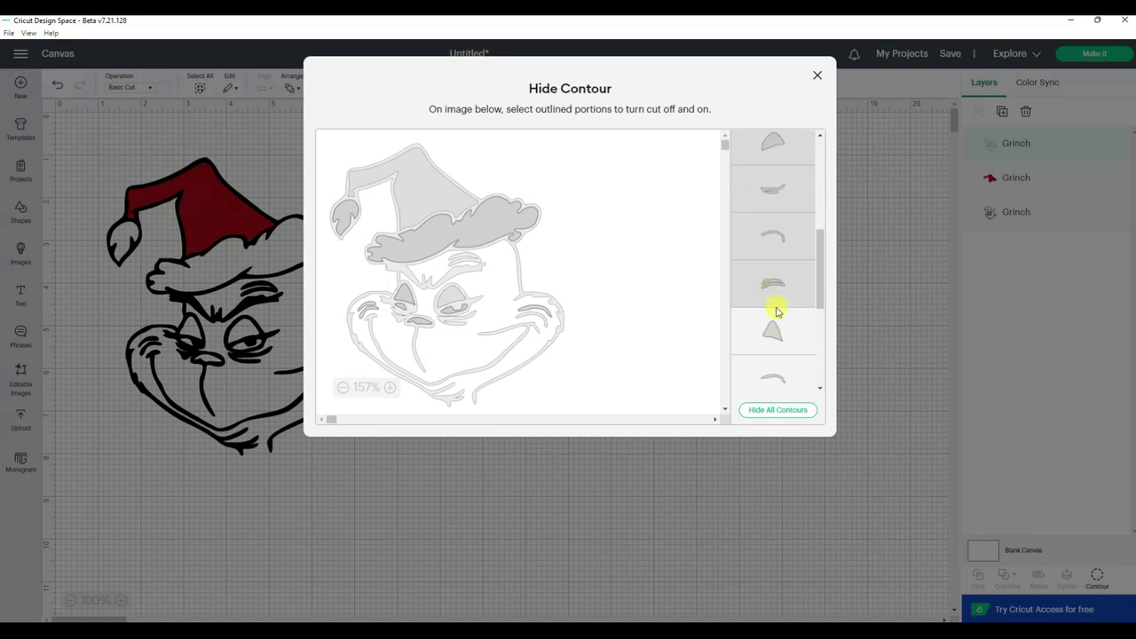
click(777, 333)
scroll(776, 350, down, 1)
click(776, 325)
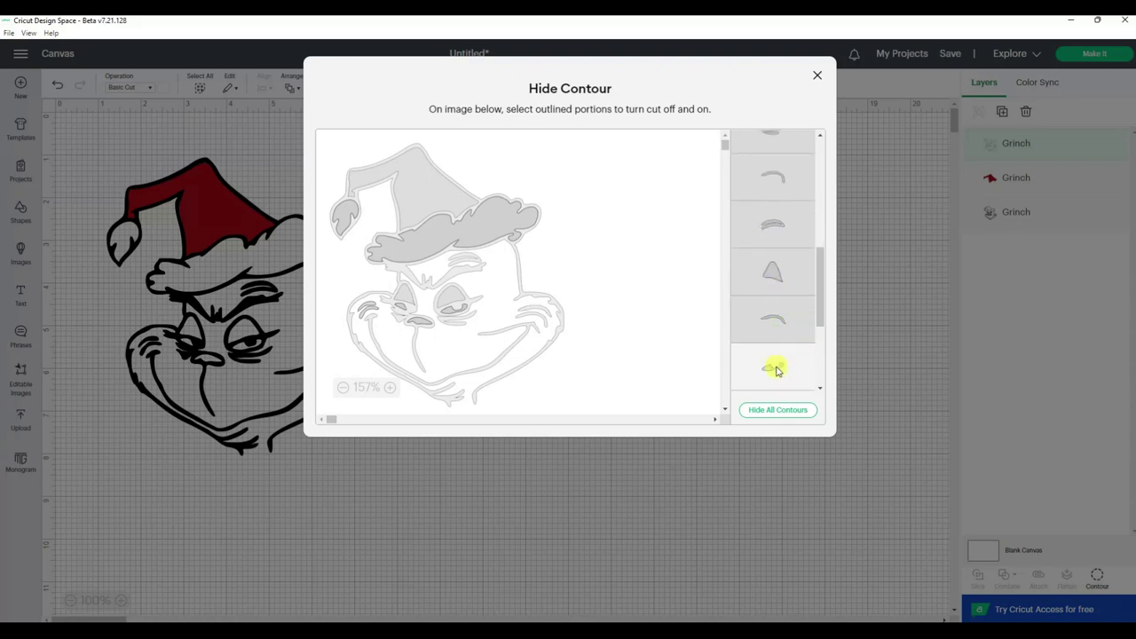
click(776, 369)
scroll(774, 355, down, 3)
click(769, 242)
click(772, 286)
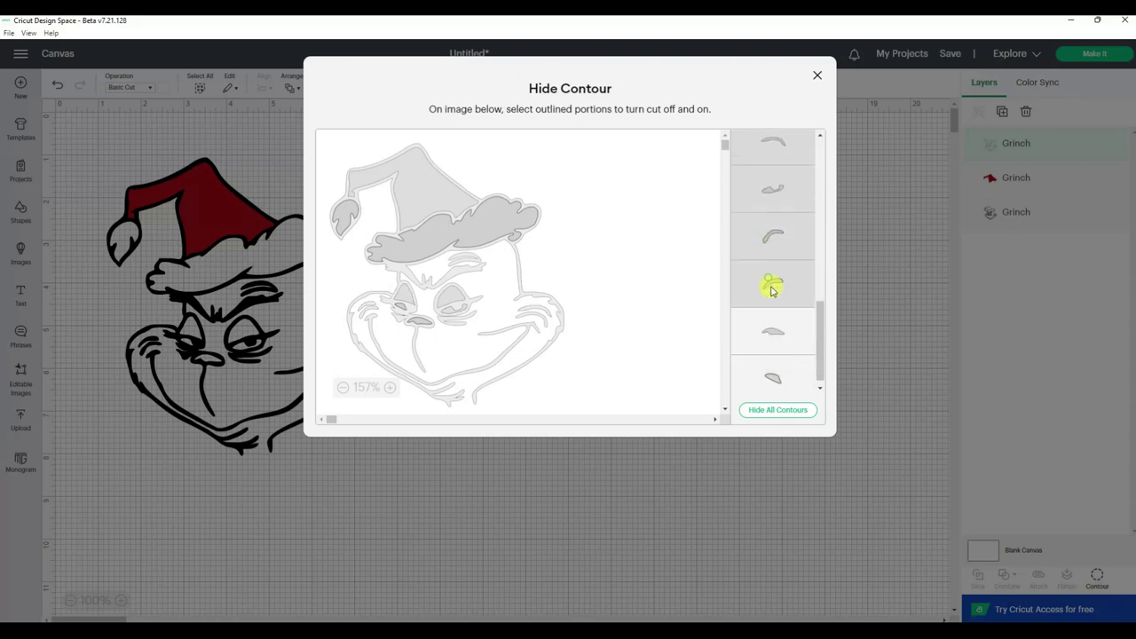
click(771, 324)
scroll(772, 320, down, 1)
click(782, 374)
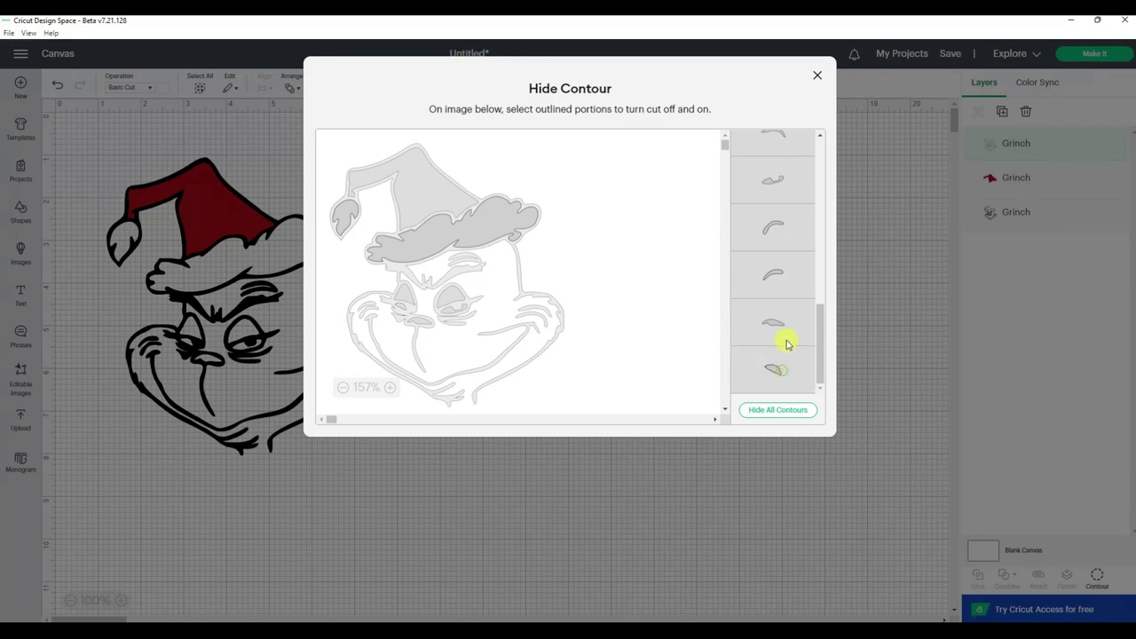
click(813, 83)
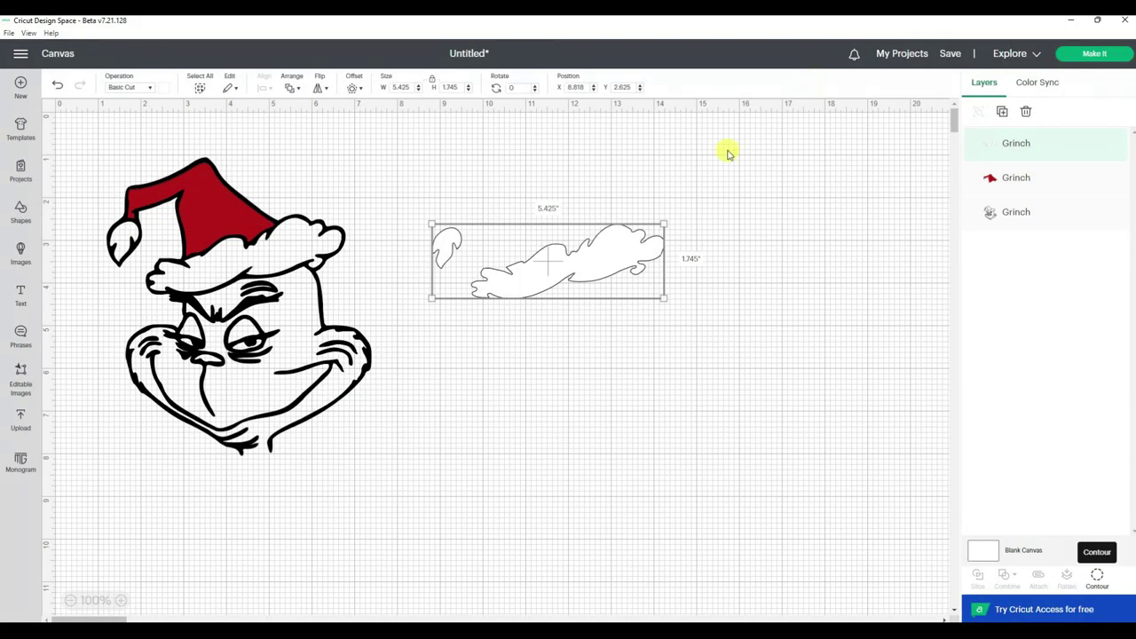
Drag the white hat-trim piece onto the black Grinch's hat, then reselect the full Grinch image
drag(609, 272, 285, 268)
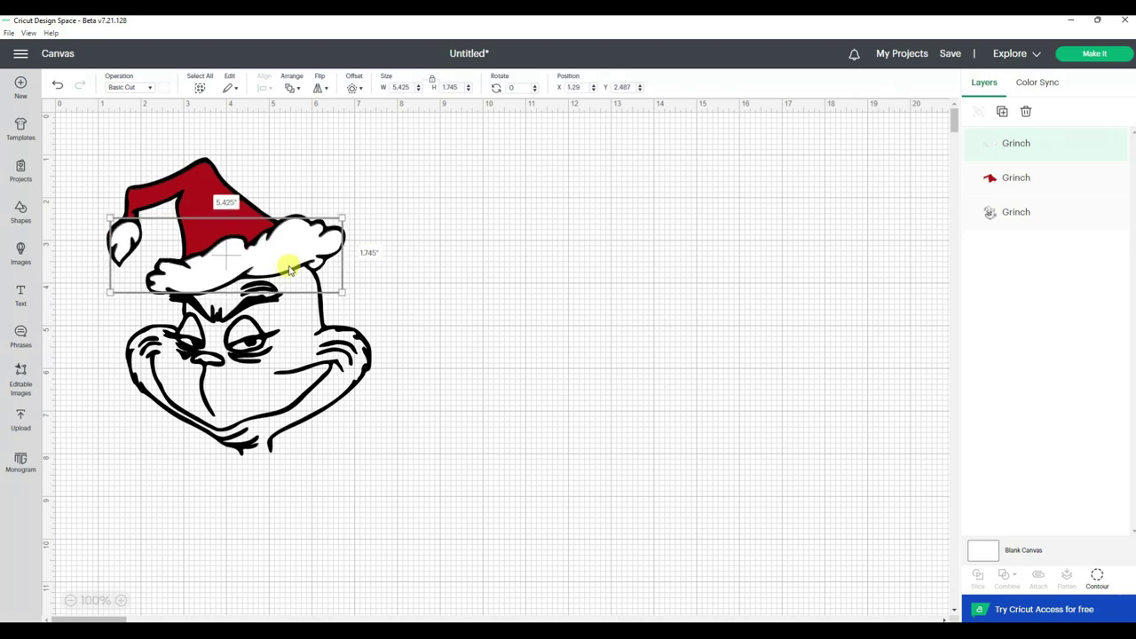
click(487, 283)
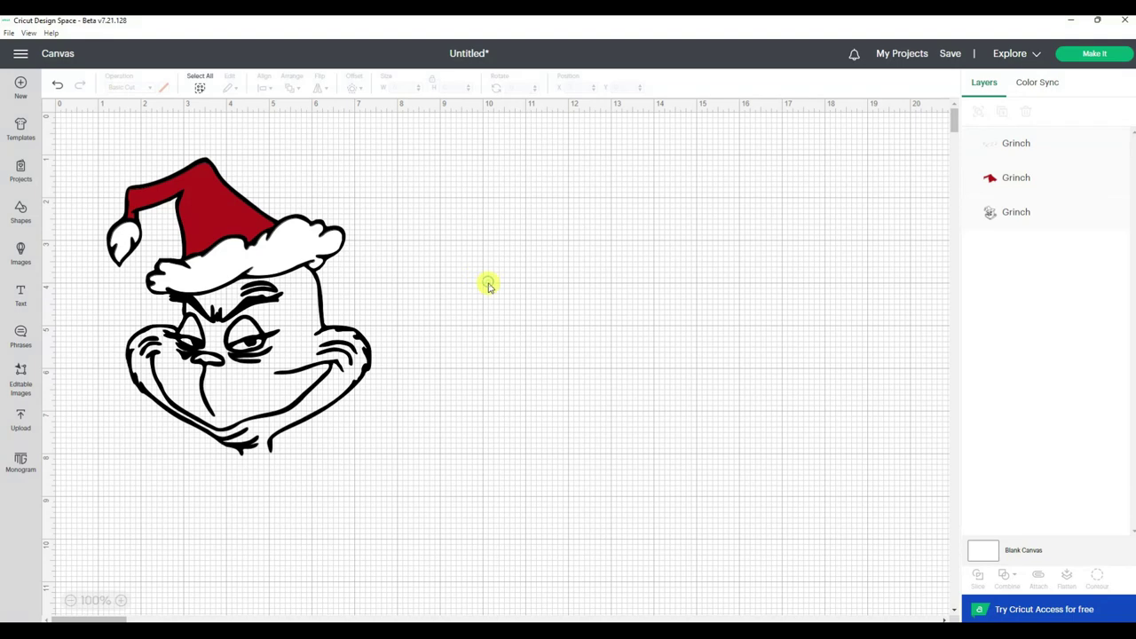
click(331, 367)
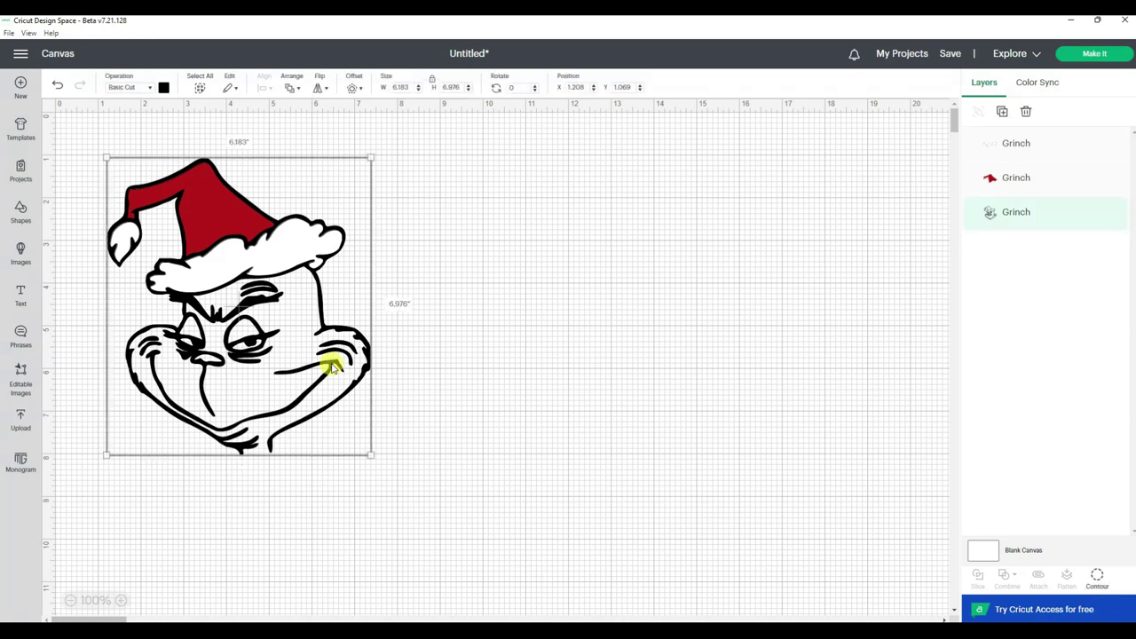
key(alt+Tab)
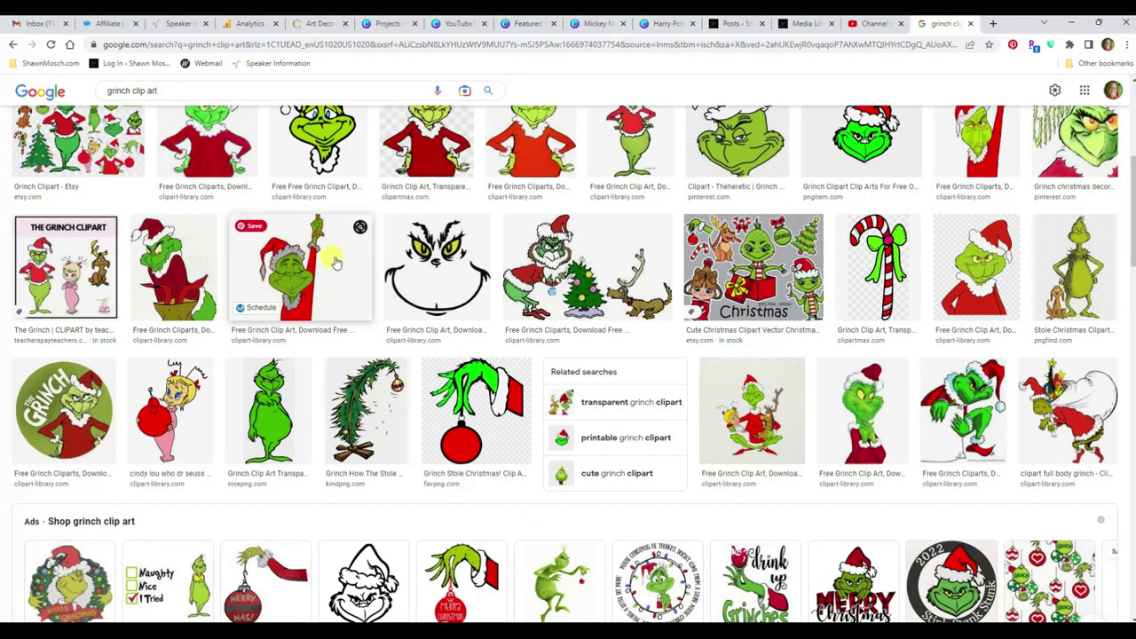
scroll(326, 249, up, 1)
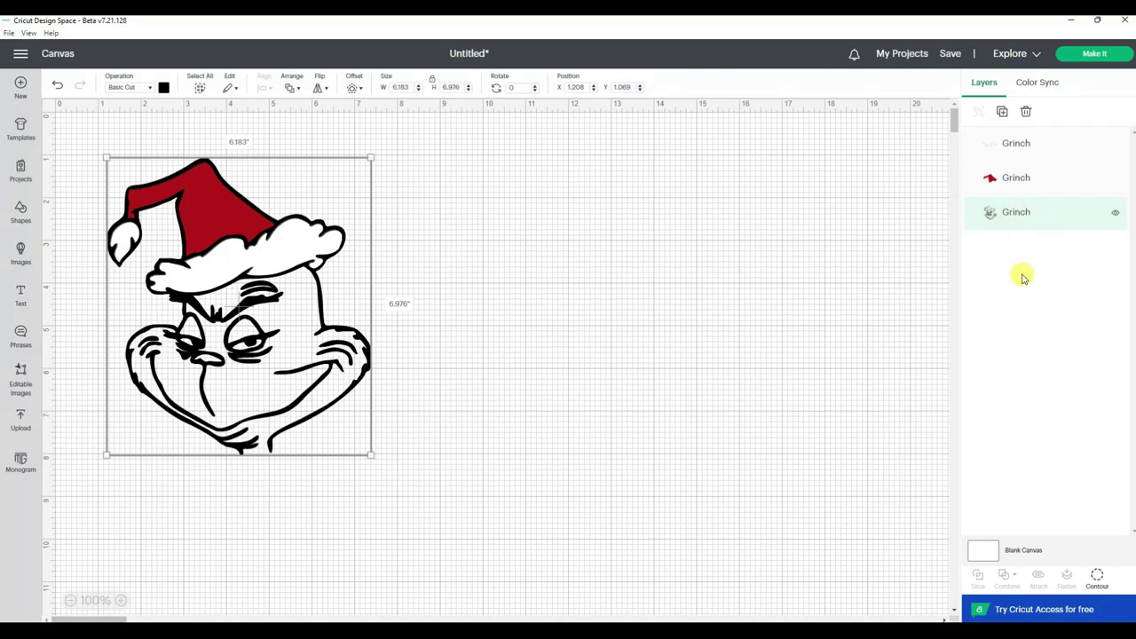
Unhide the left and right eye contours on the white hat-trim layer so both eyes cut with it
click(496, 377)
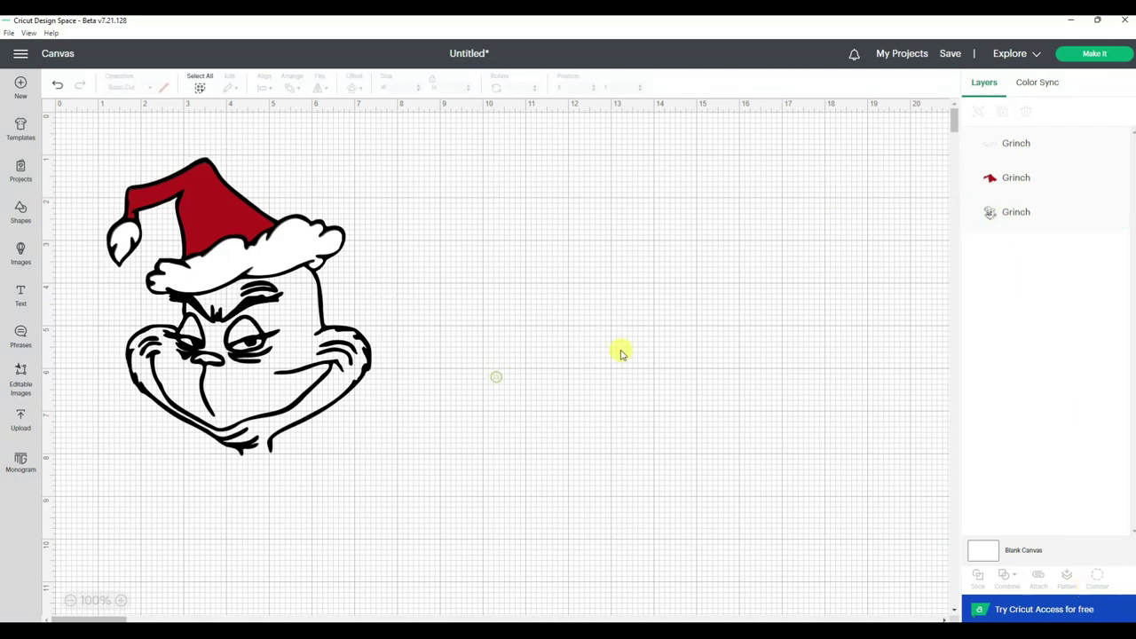
click(1018, 214)
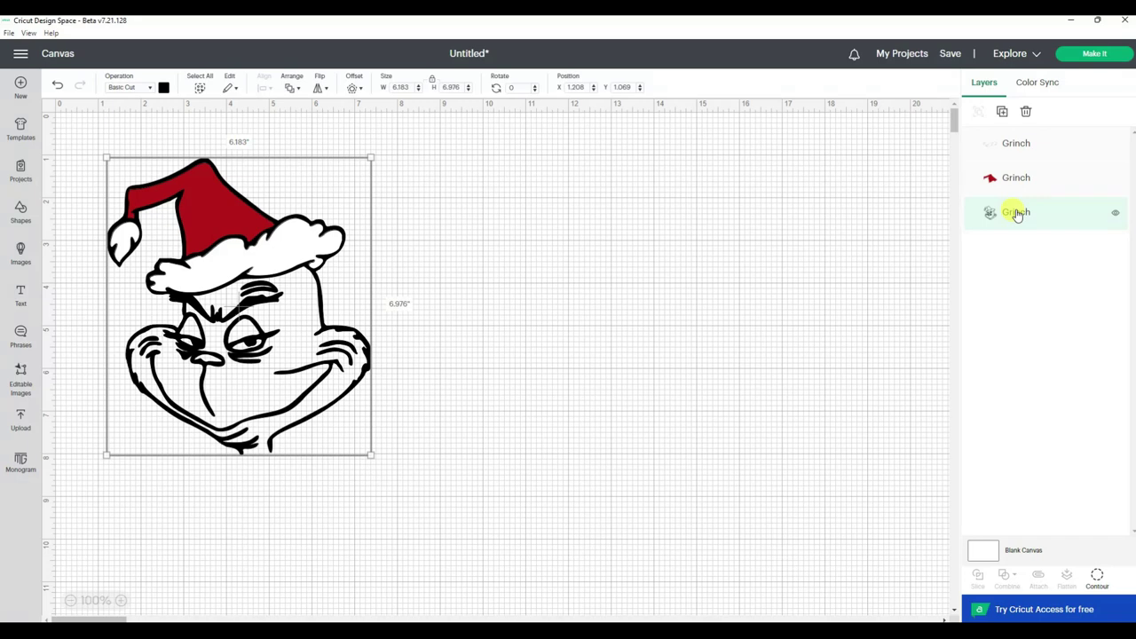
click(1016, 149)
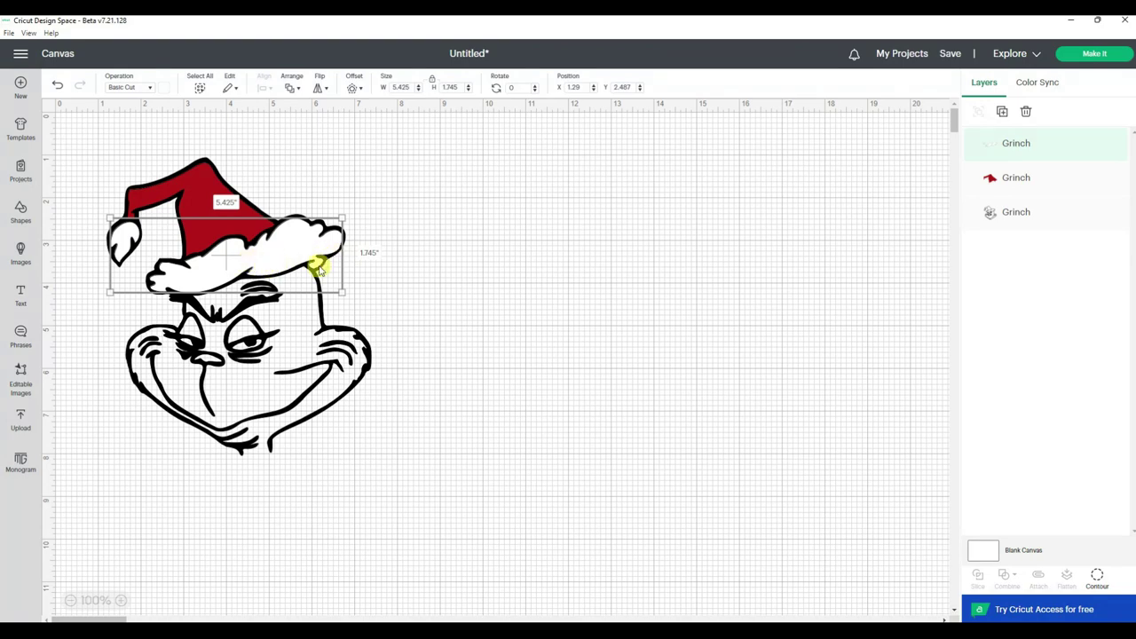
click(1095, 577)
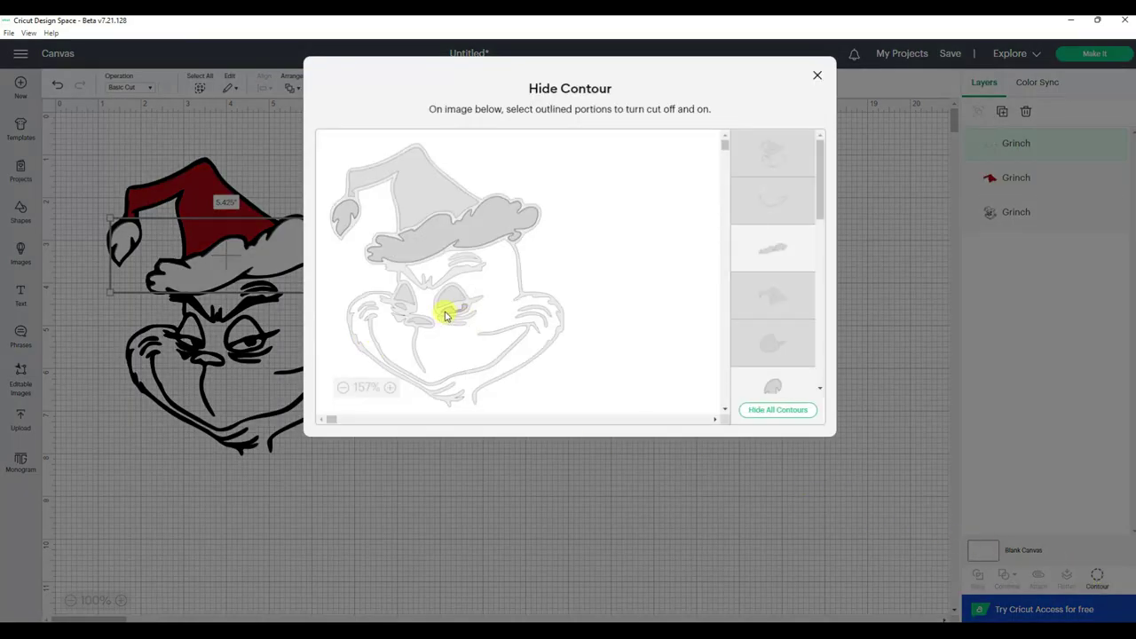
click(449, 316)
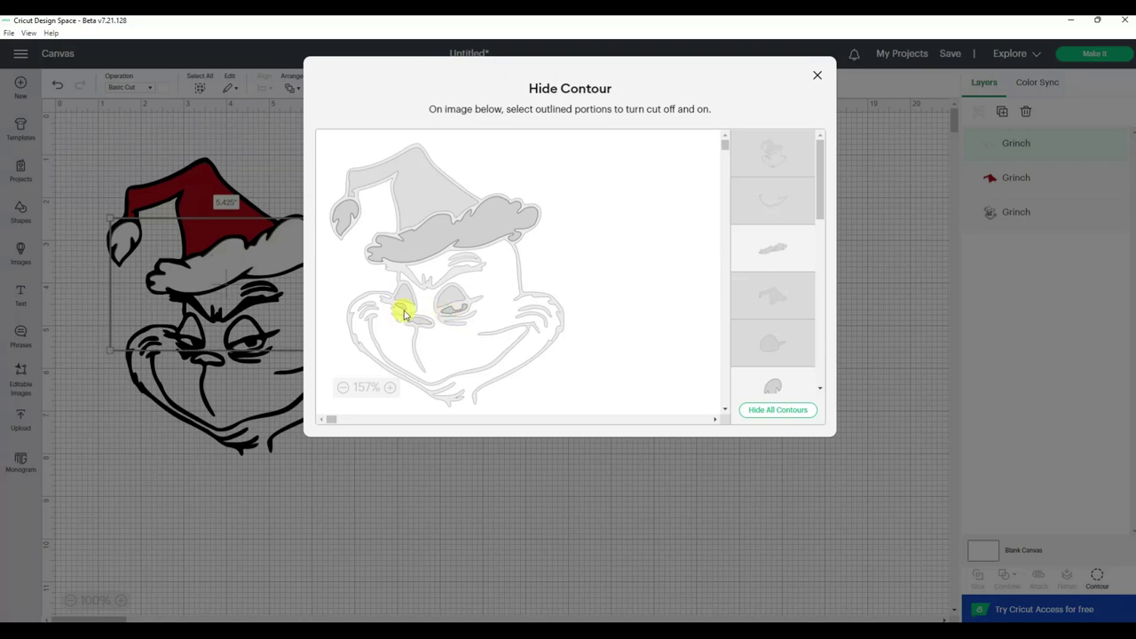
click(402, 309)
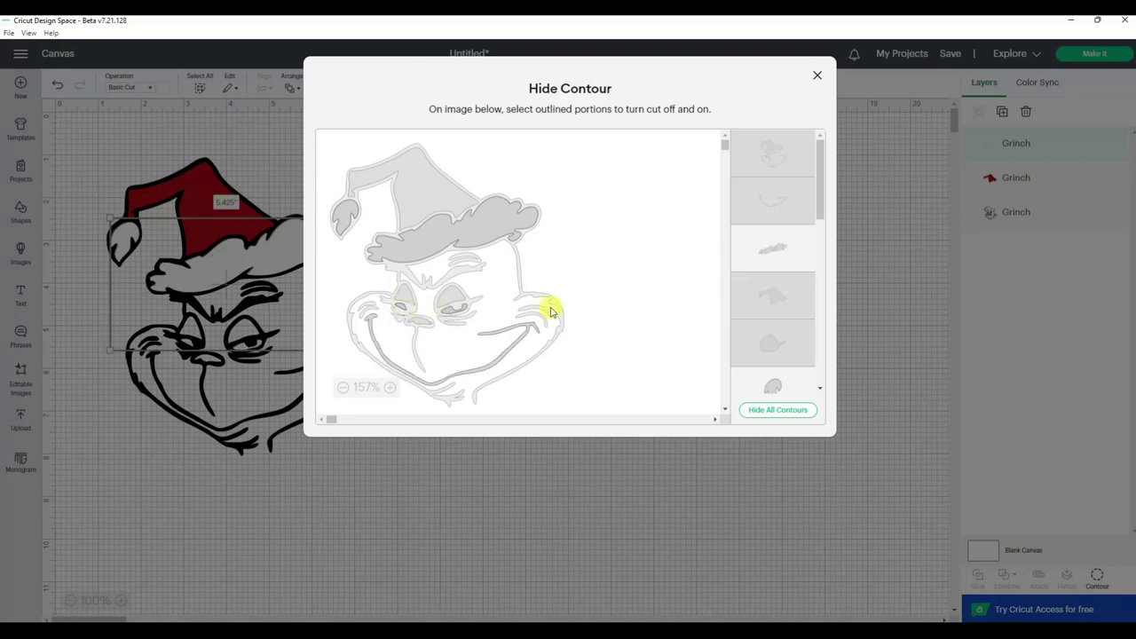
click(817, 77)
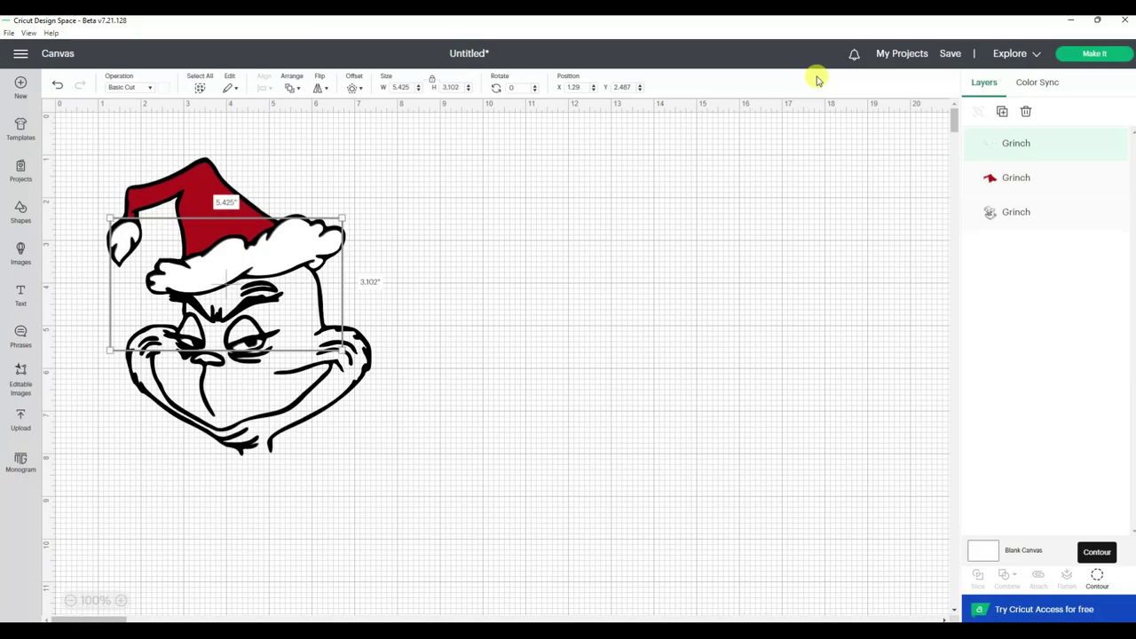
click(763, 258)
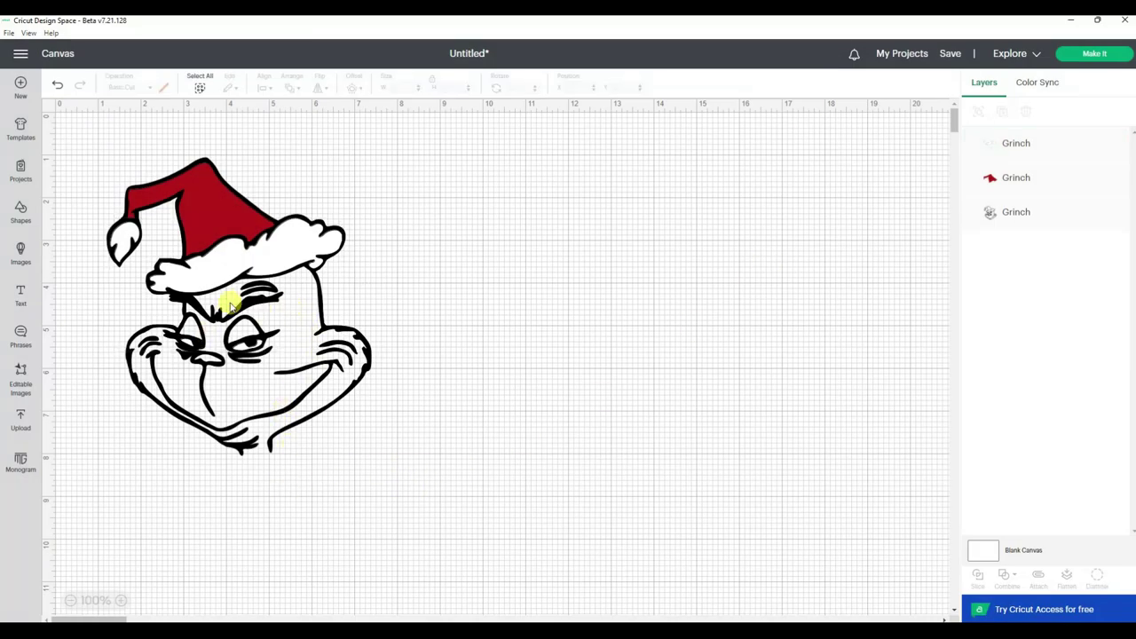
click(293, 430)
Duplicate the black Grinch outline and move the copy to the right of the original
right_click(293, 429)
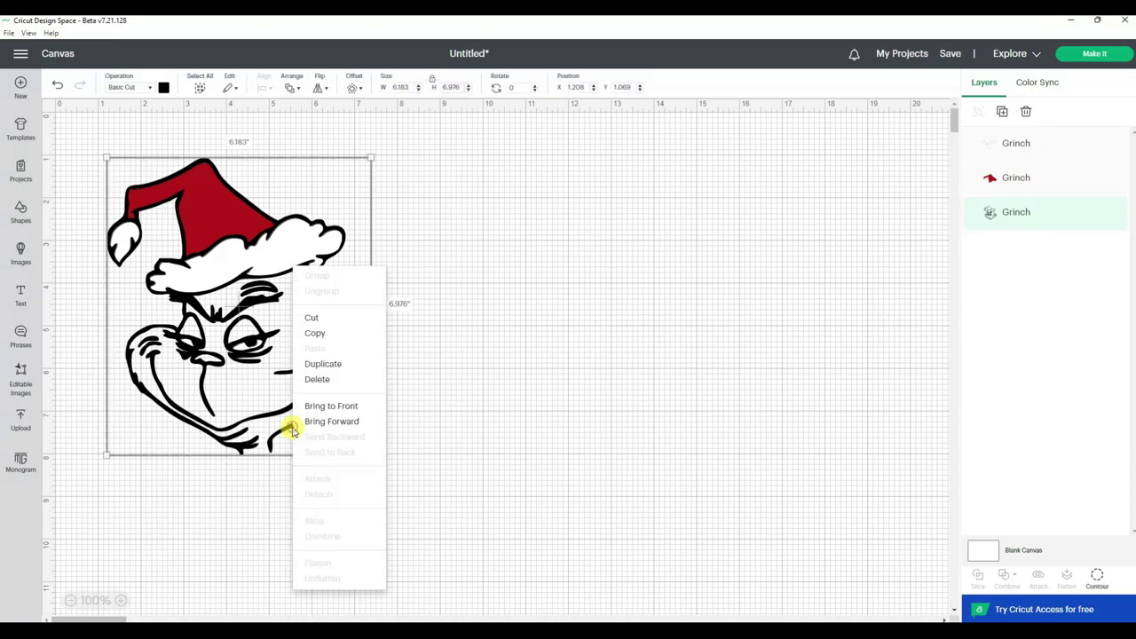
click(322, 376)
drag(322, 375, 629, 364)
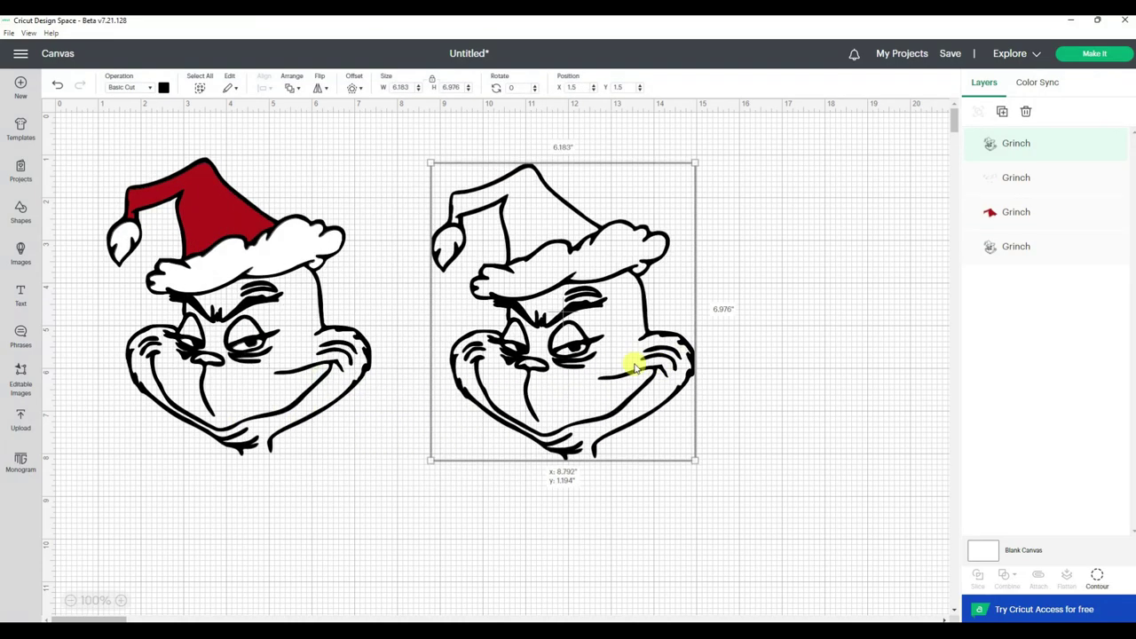
Recolour the copy dark green #349537 and bring up its Hide Contour options
click(163, 89)
click(234, 177)
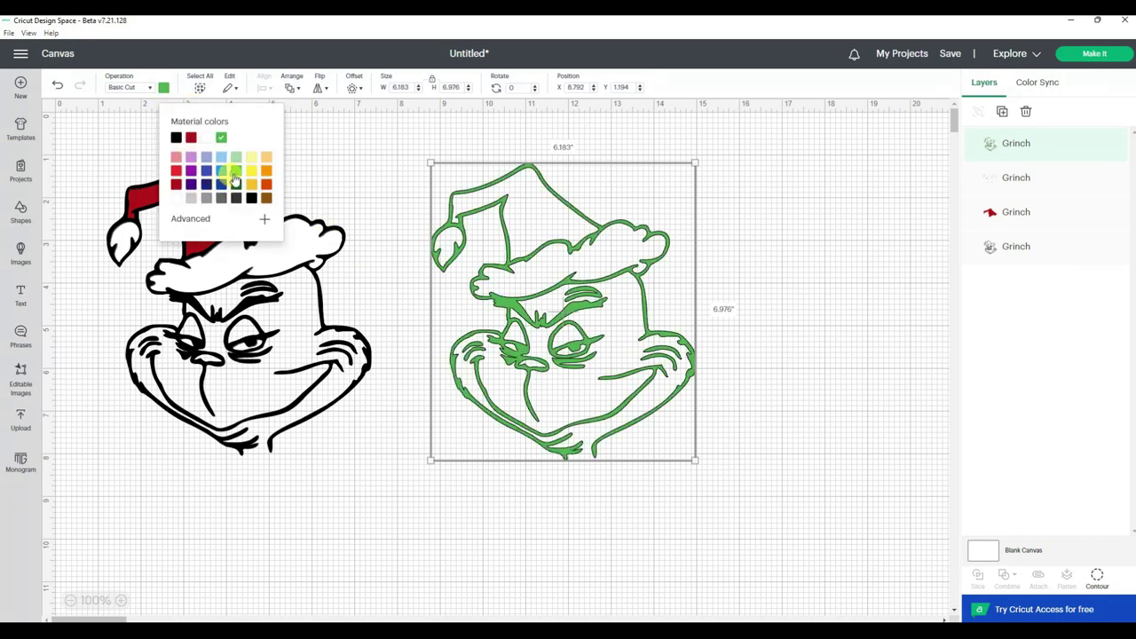
click(263, 221)
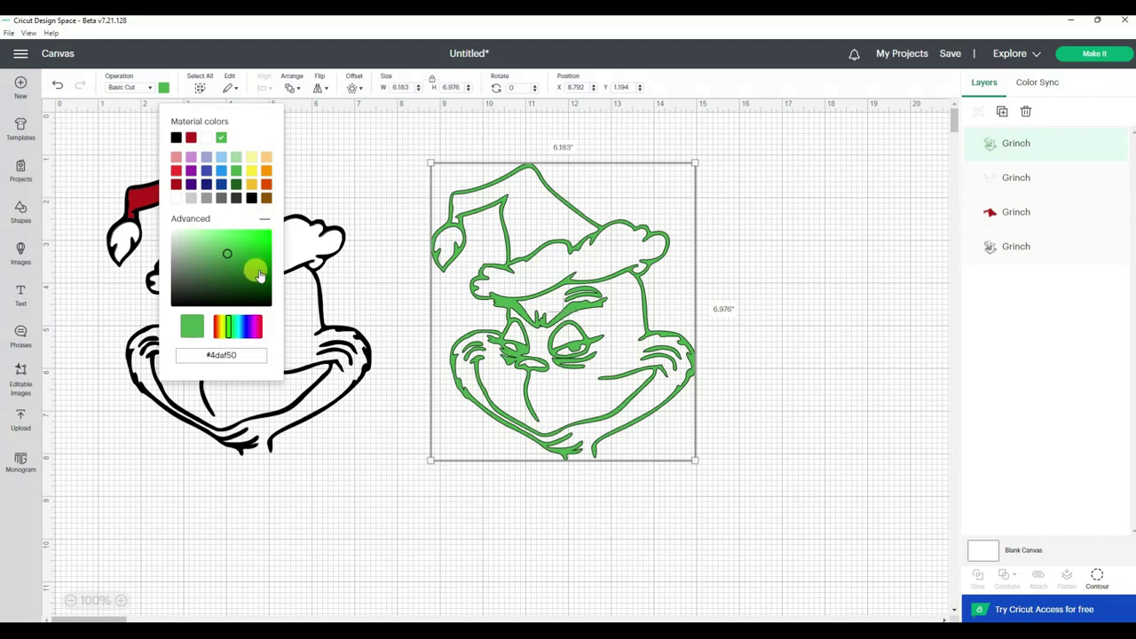
drag(254, 259, 238, 265)
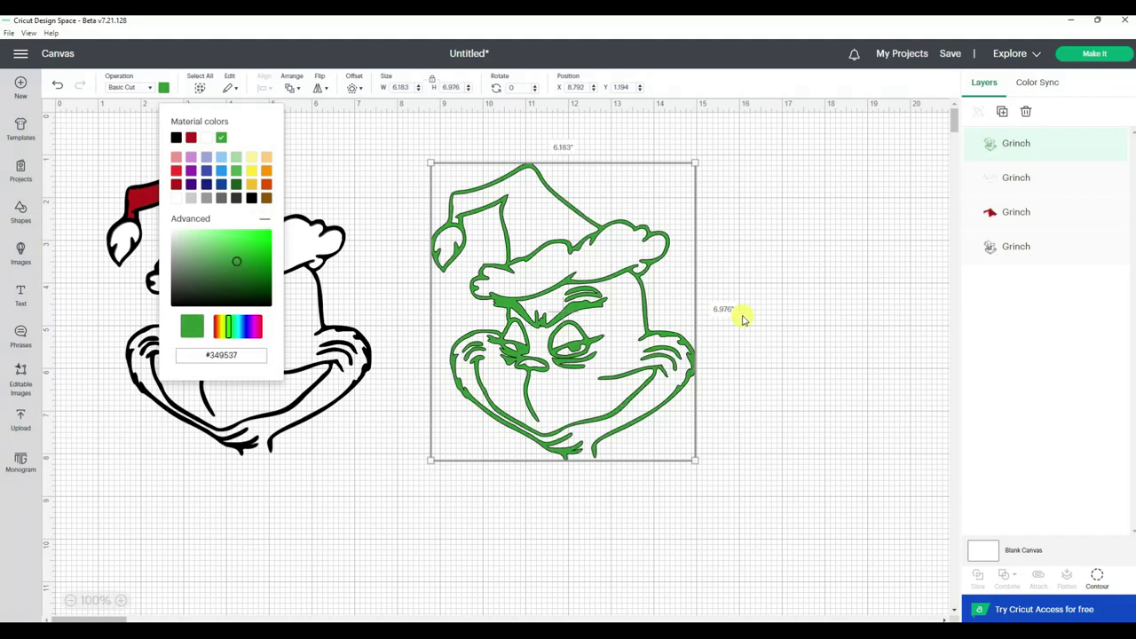
click(776, 306)
click(629, 264)
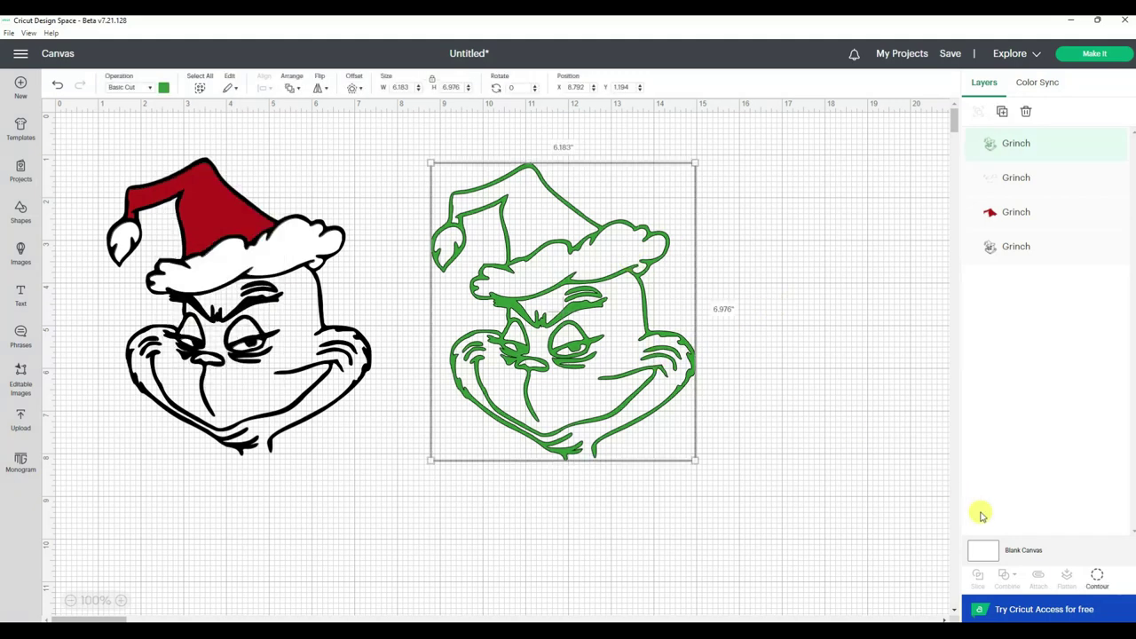
click(1098, 578)
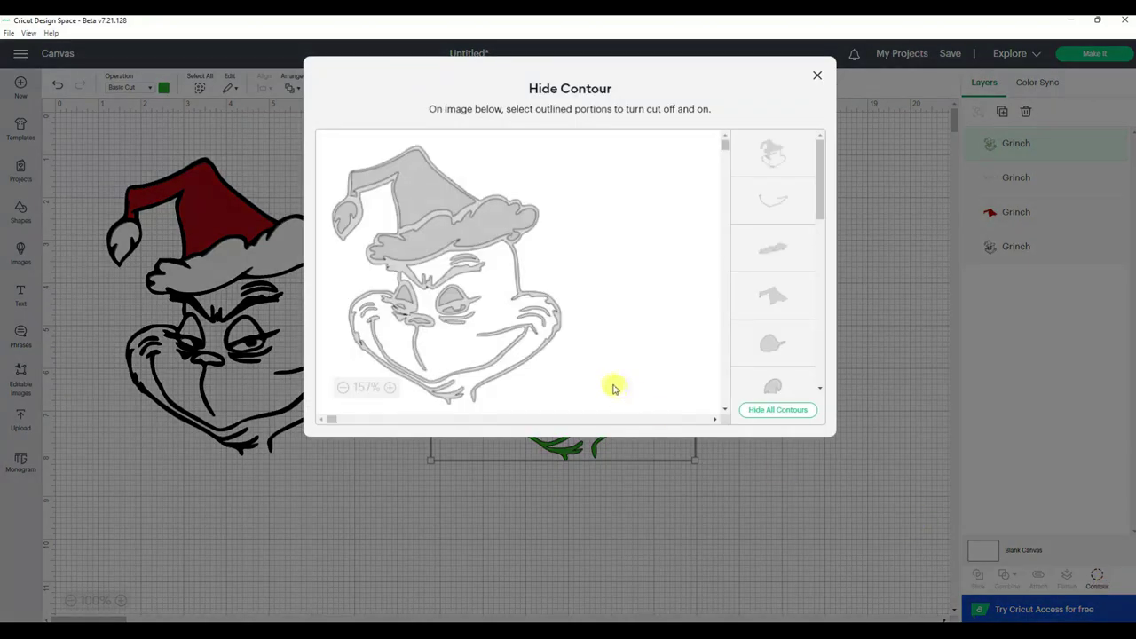
Undo hiding the green copy's outer outline so its full outline is restored
click(536, 292)
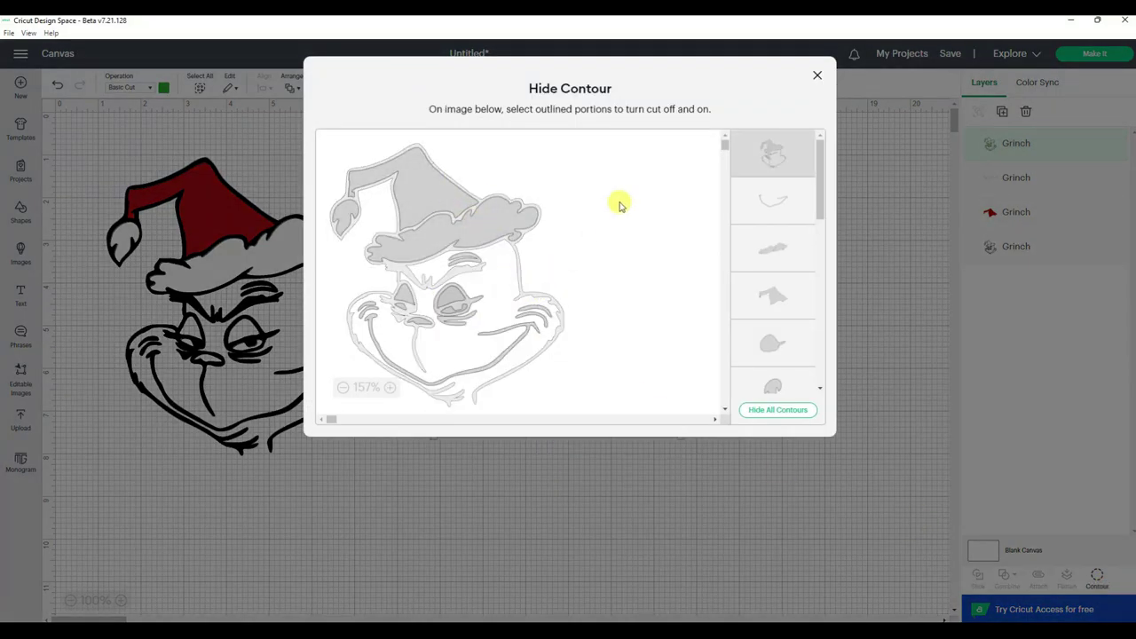
click(817, 79)
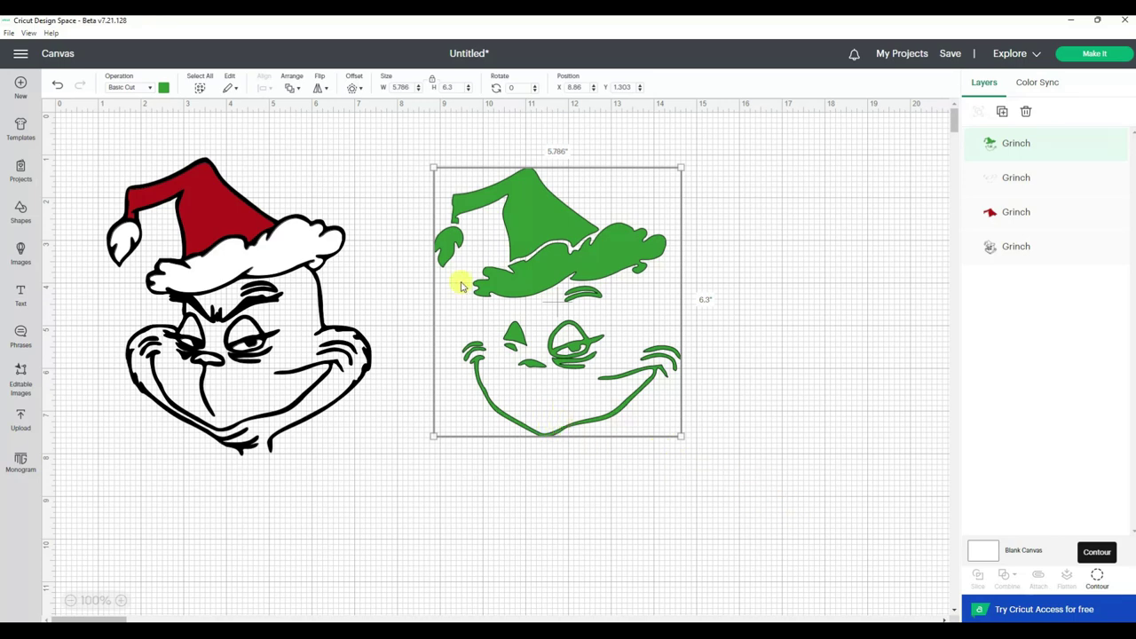
click(56, 84)
click(56, 84)
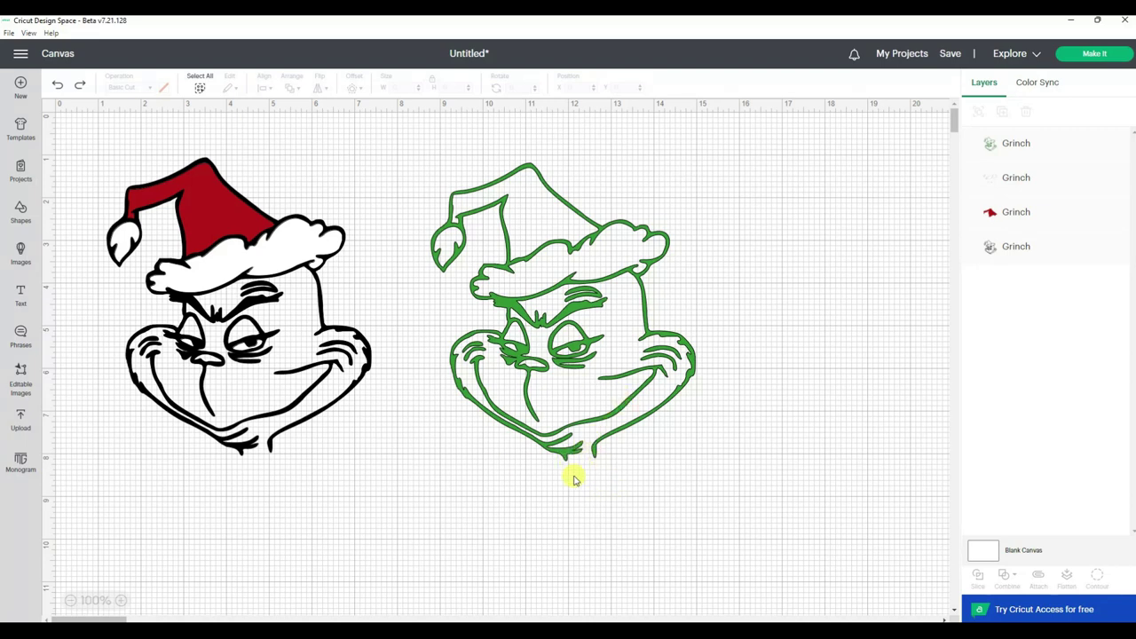
click(119, 601)
Zoom to 250% on the green Grinch's chin and bring up the basic Shapes library
click(119, 601)
click(120, 601)
click(120, 601)
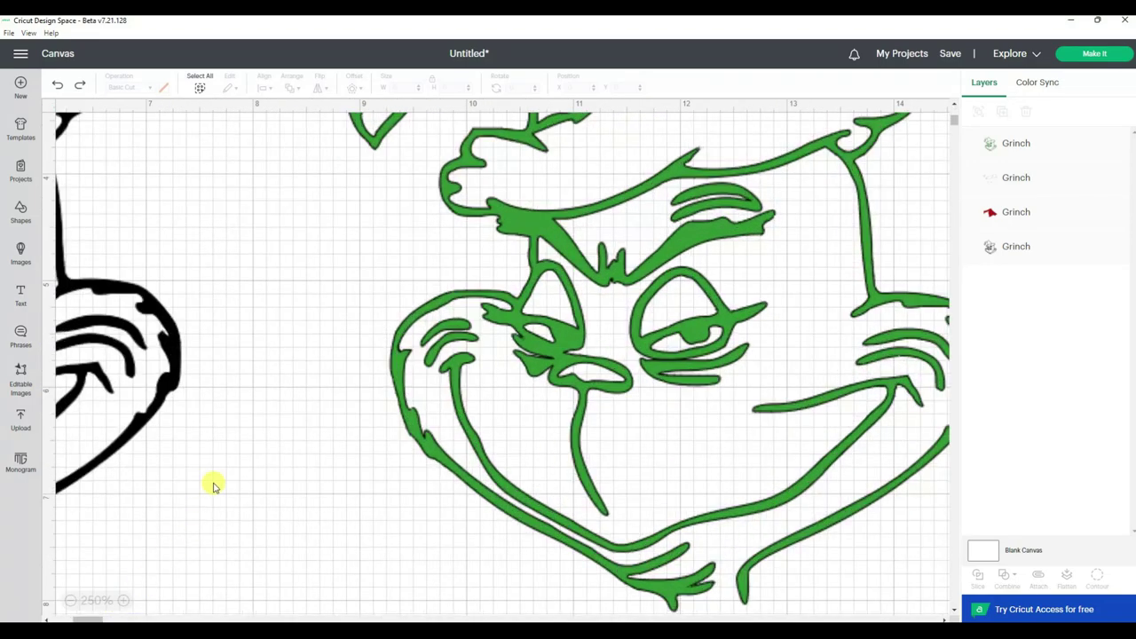
scroll(213, 483, down, 3)
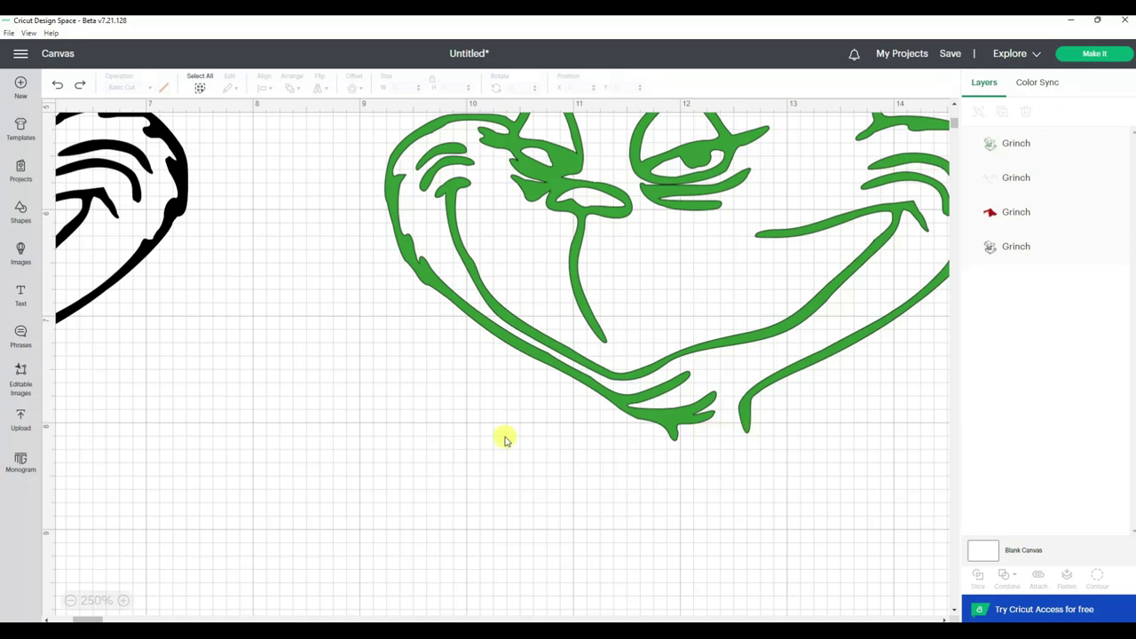
click(20, 211)
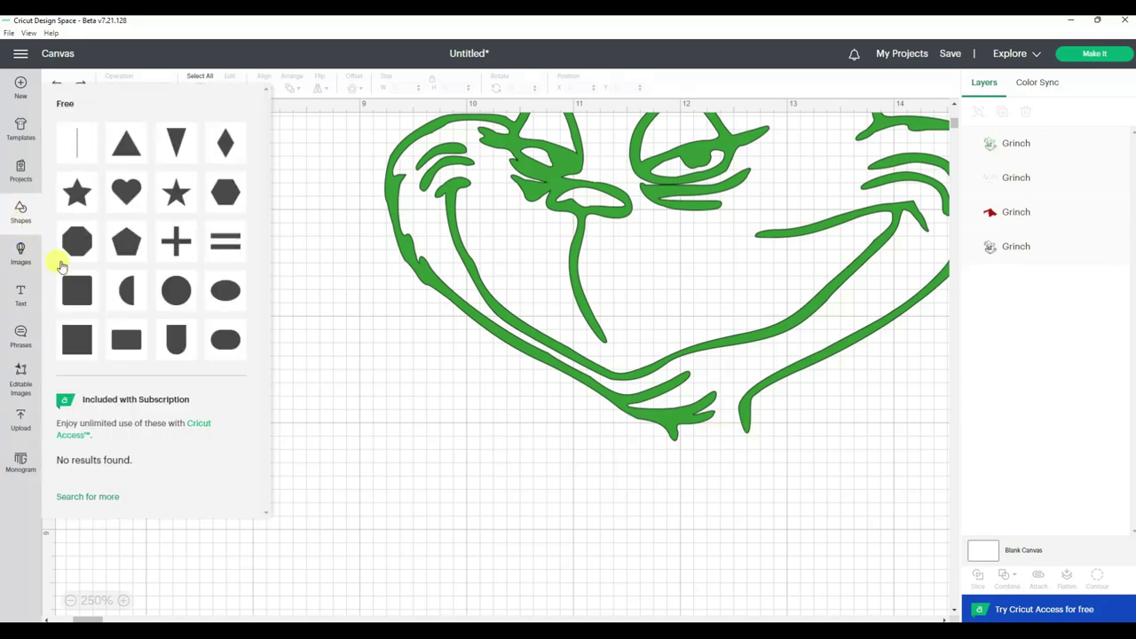
Turn a Square into a tilted 0.718 × 0.126 in bar across the chin gap, selected with the green Grinch
click(75, 345)
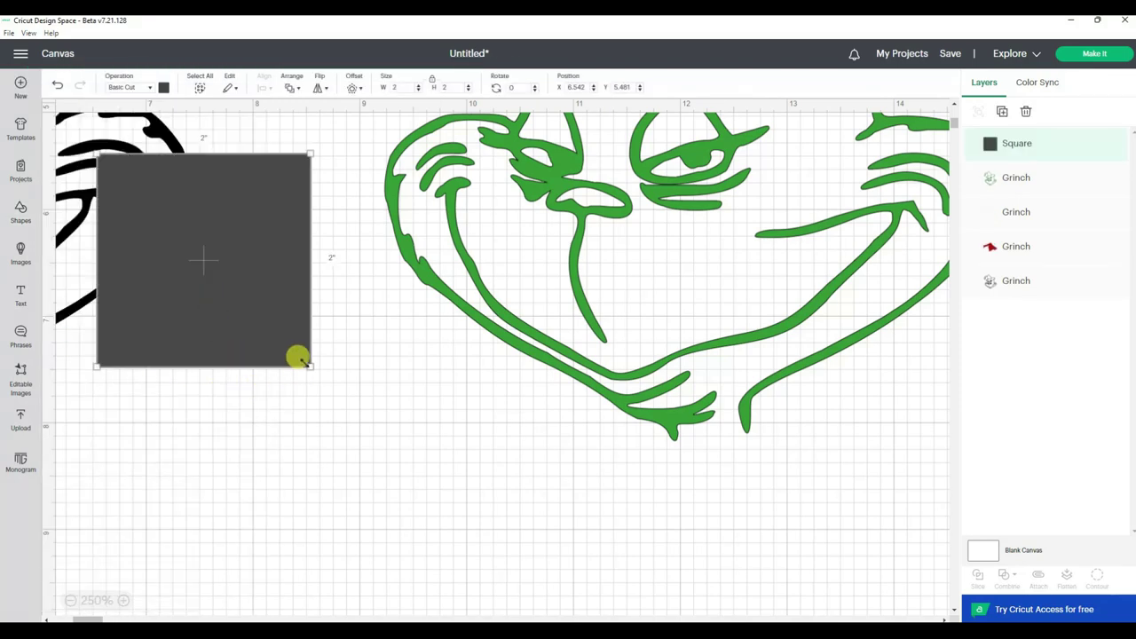
drag(302, 362, 317, 373)
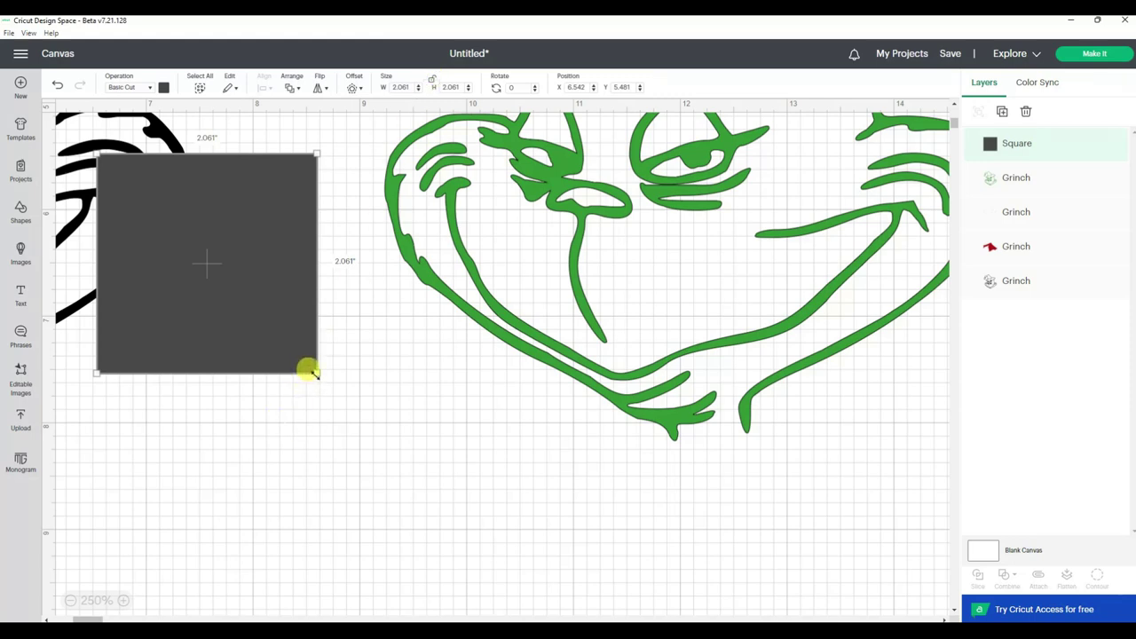
drag(309, 371, 770, 476)
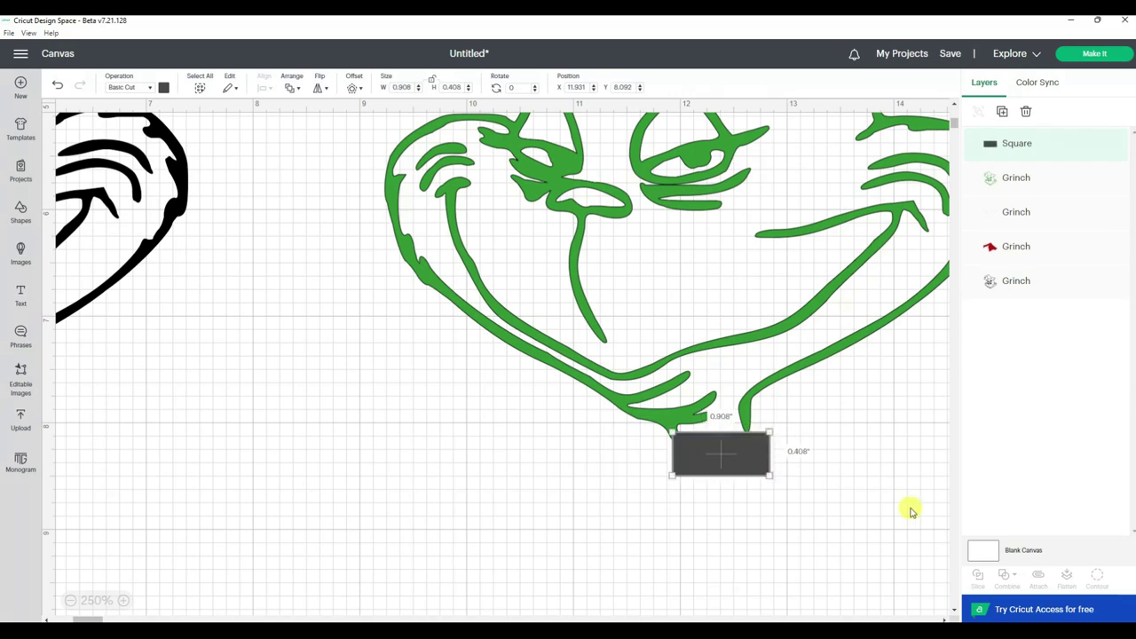
drag(769, 474, 746, 439)
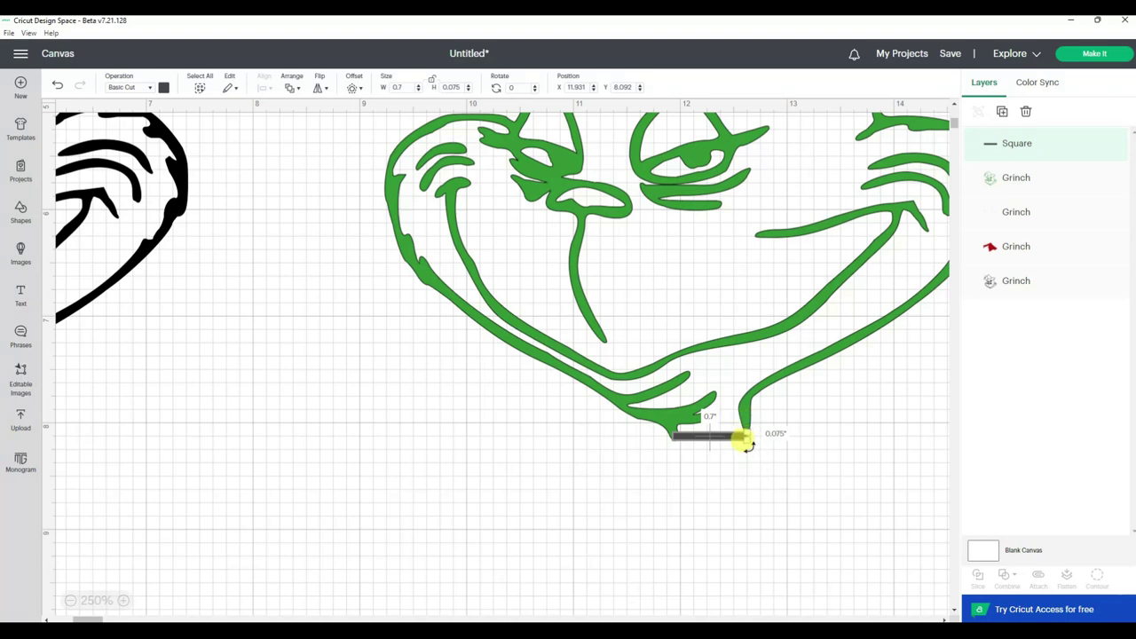
drag(746, 446, 710, 436)
click(827, 477)
click(790, 463)
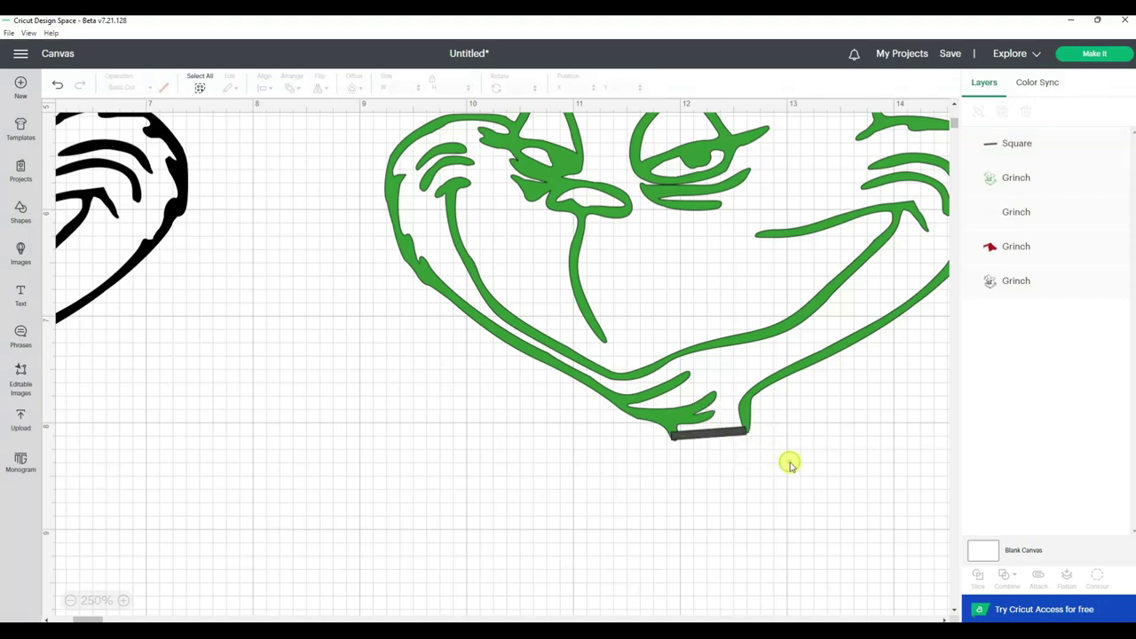
click(744, 435)
drag(744, 435, 748, 439)
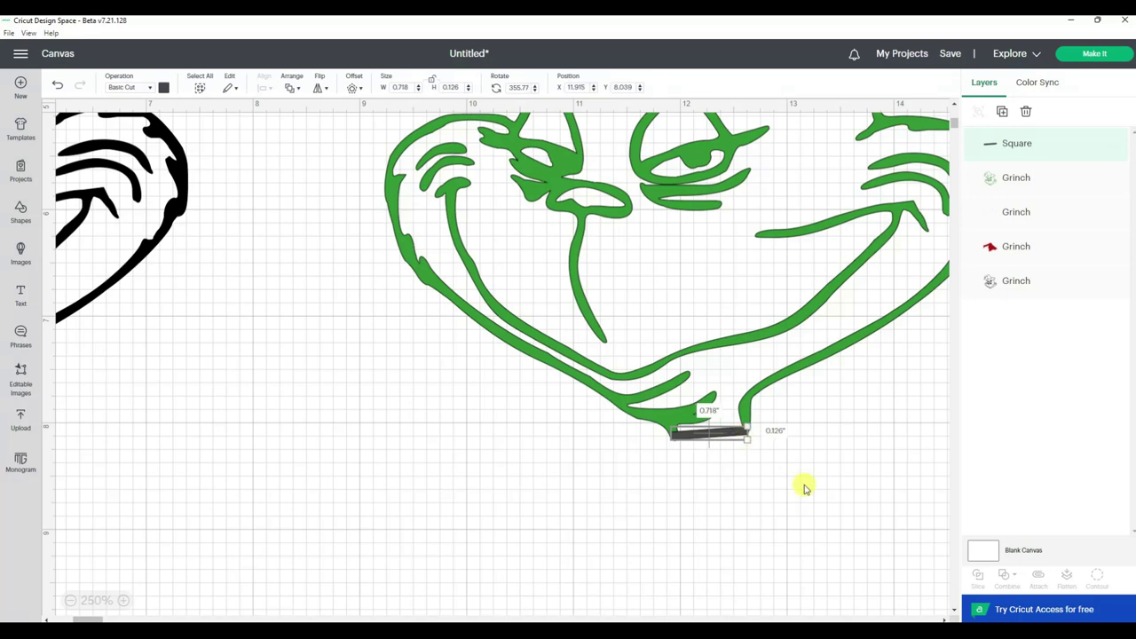
click(829, 497)
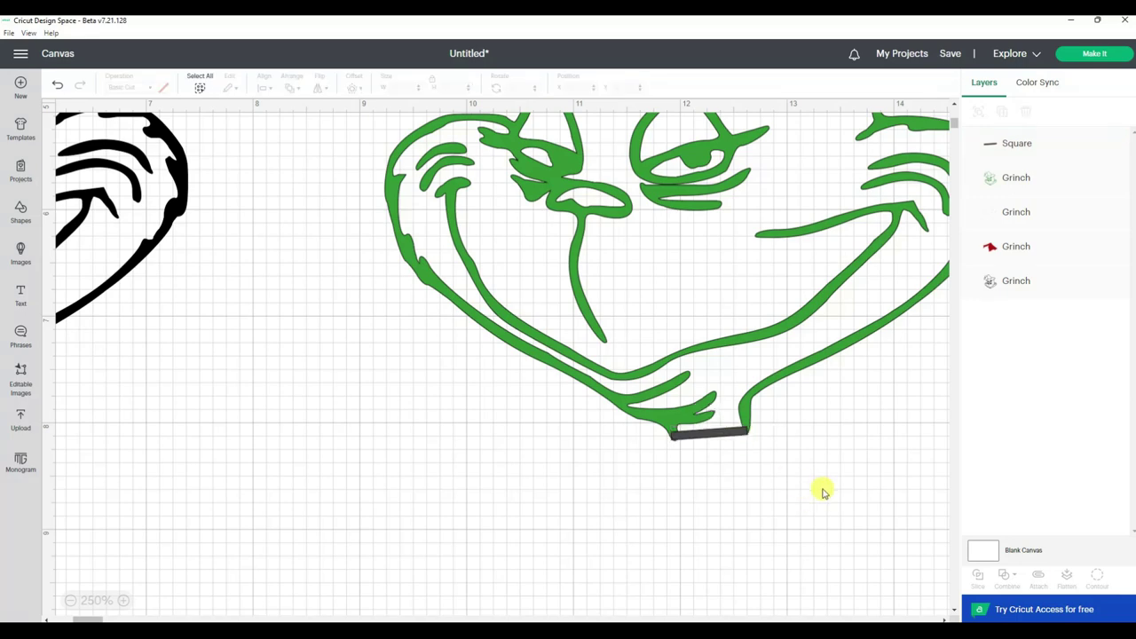
drag(823, 491, 544, 348)
Weld the chin bar and green Grinch into one Weld Result, then zoom out to show both Grinches
click(1007, 578)
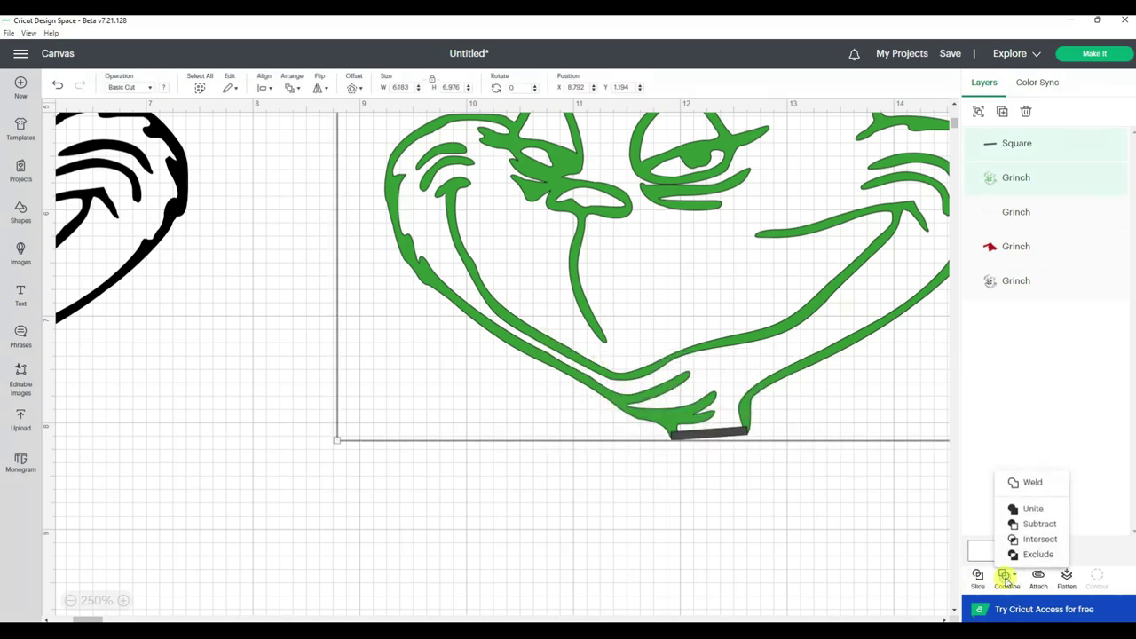
click(1037, 481)
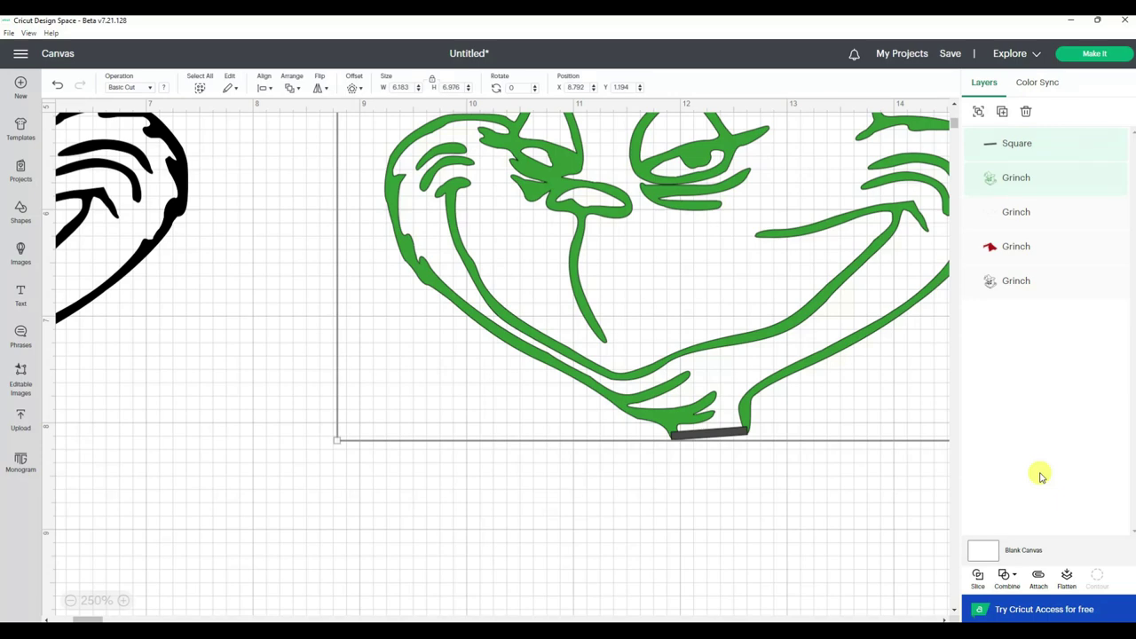
click(1005, 578)
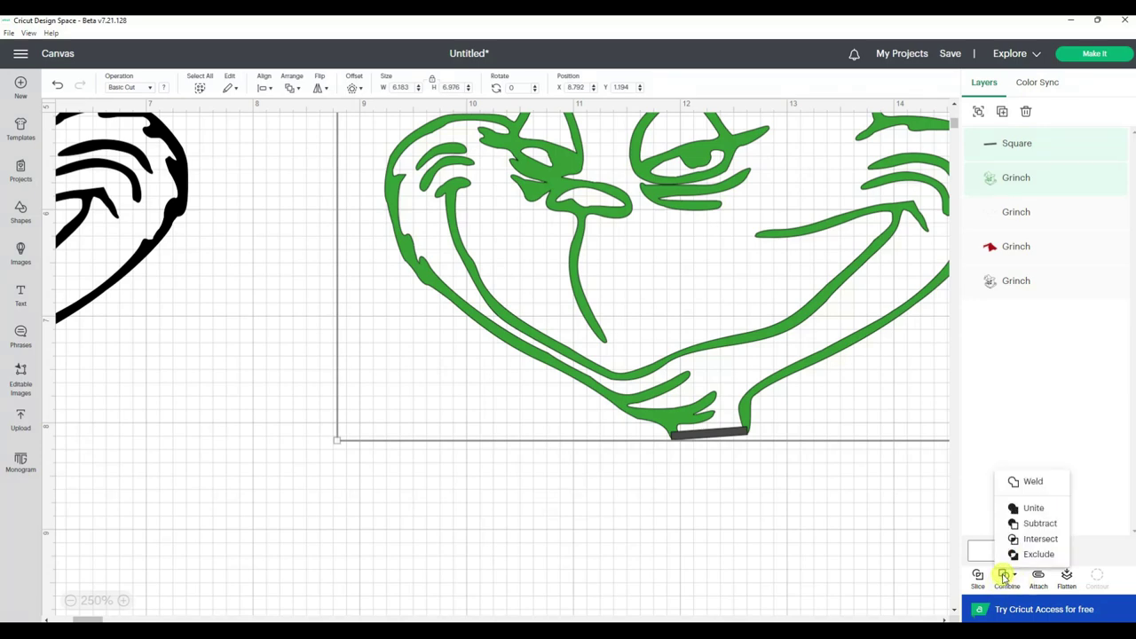
click(1013, 480)
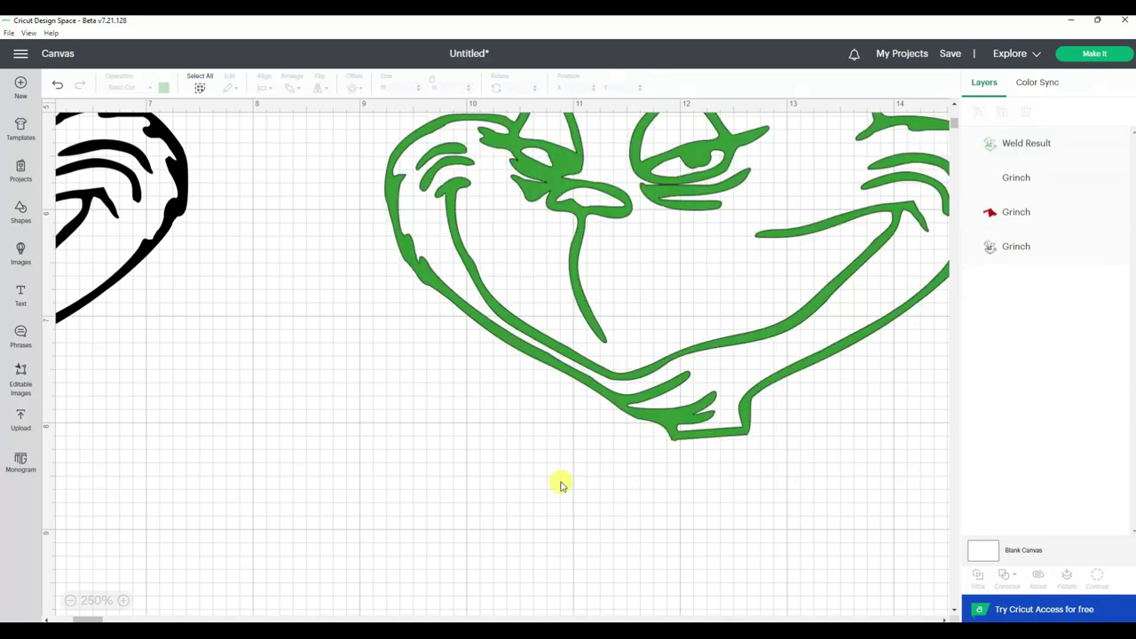
click(124, 601)
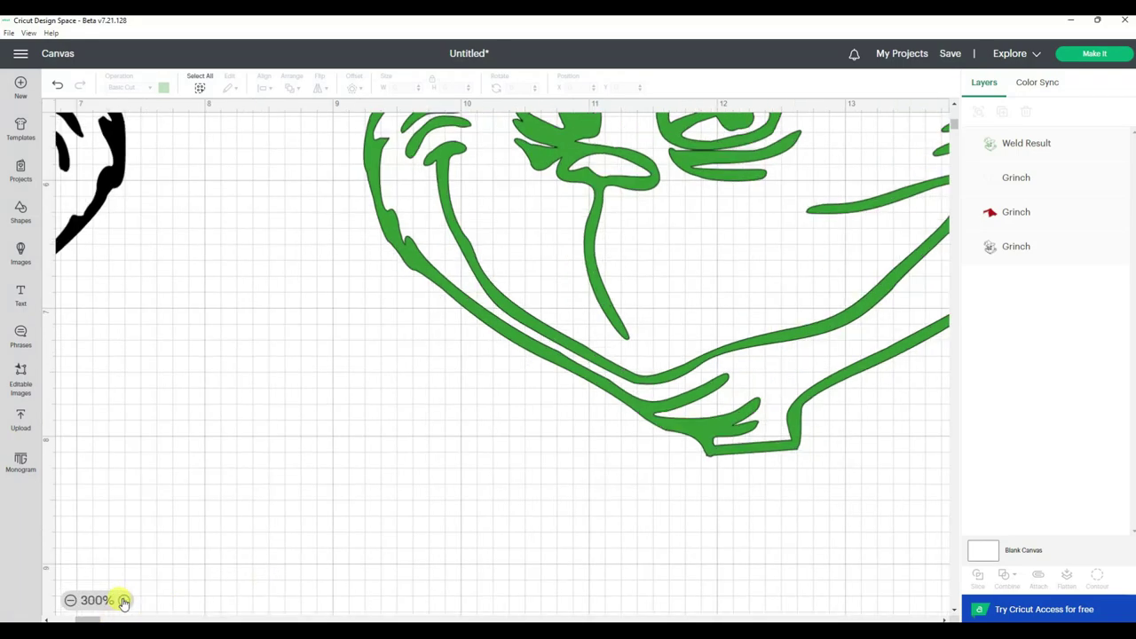
click(70, 601)
click(70, 601)
click(70, 601)
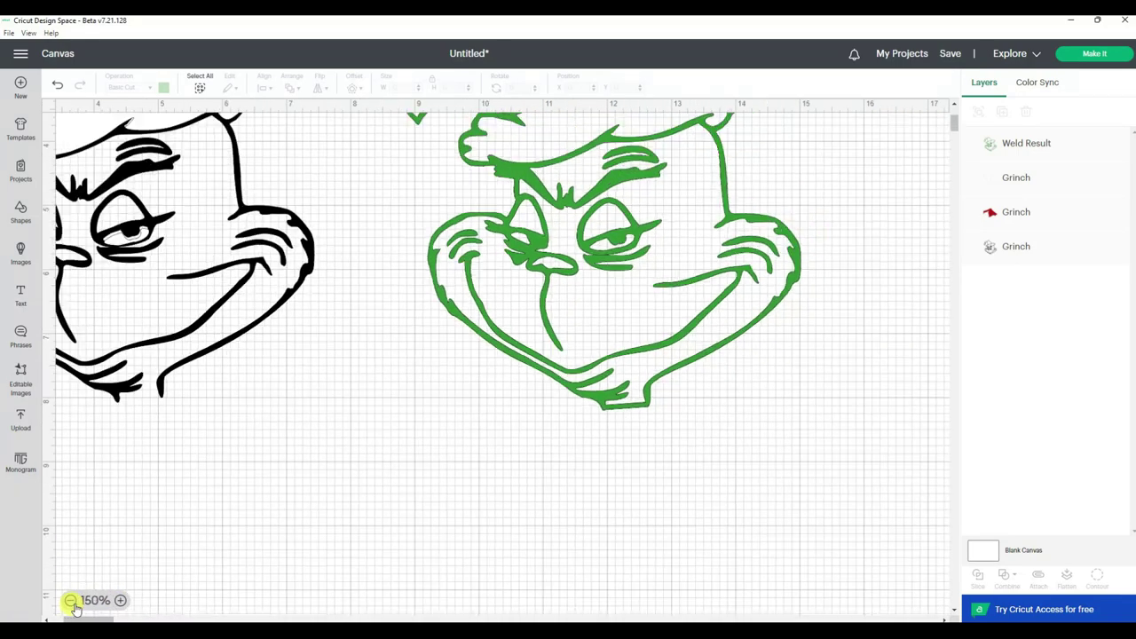
click(70, 601)
Hide the Weld Result's outer outline, hat and fur-trim contours
click(524, 340)
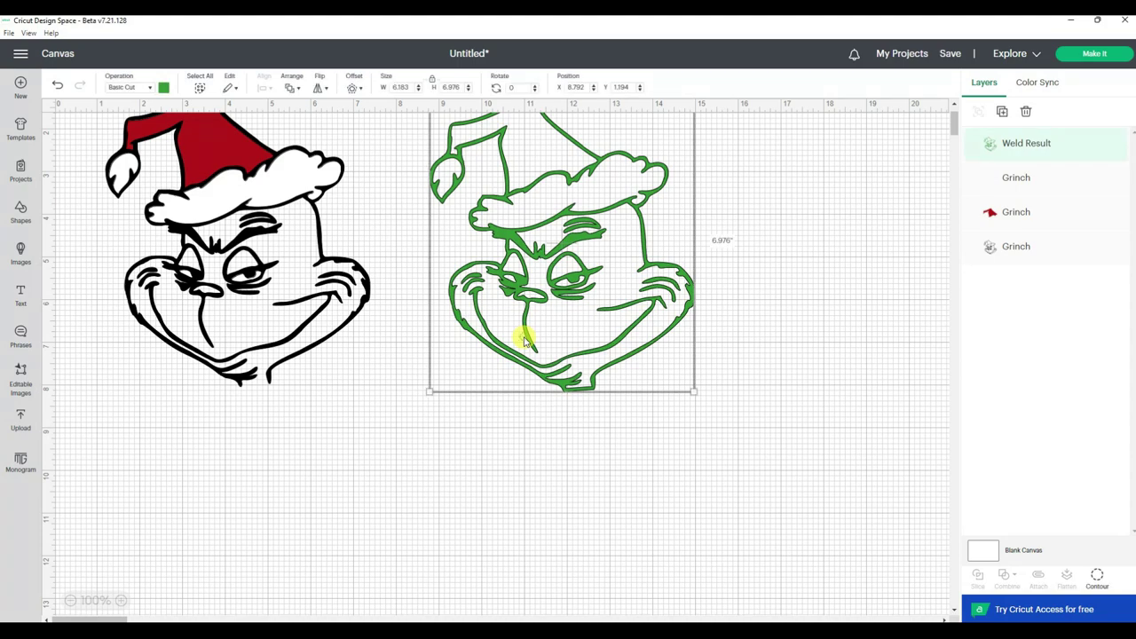
click(1099, 577)
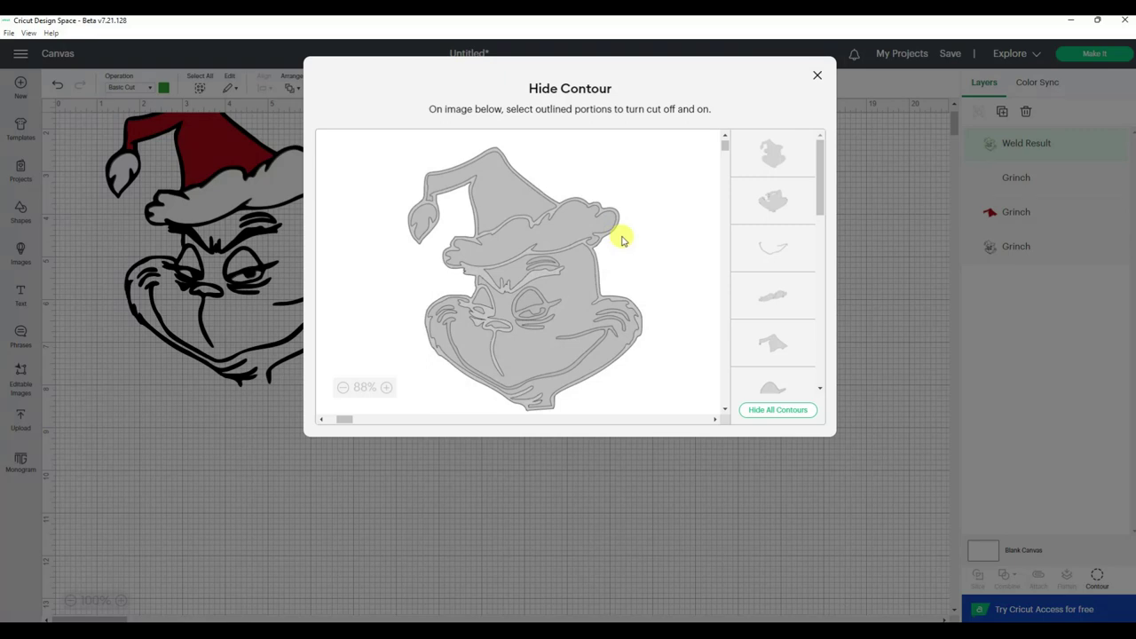
click(621, 240)
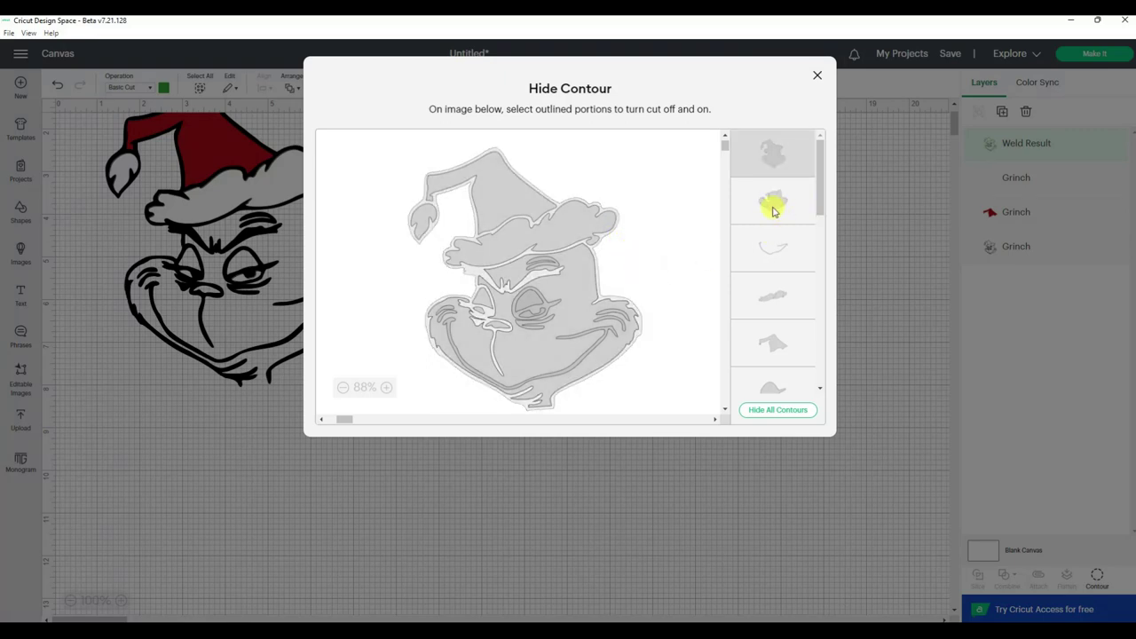
click(505, 190)
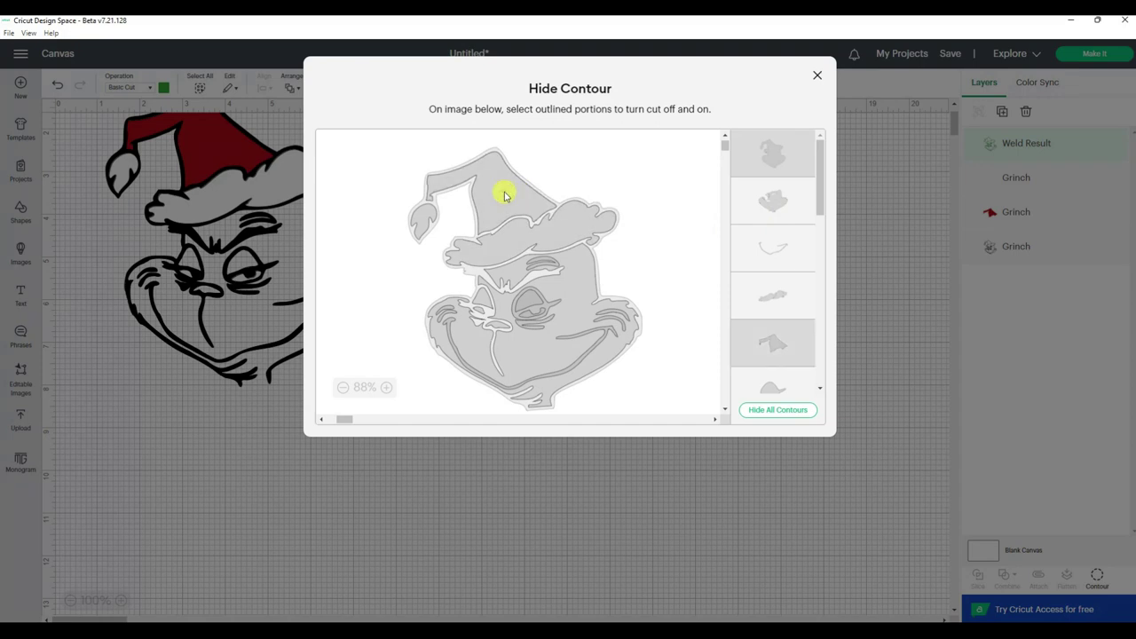
click(791, 301)
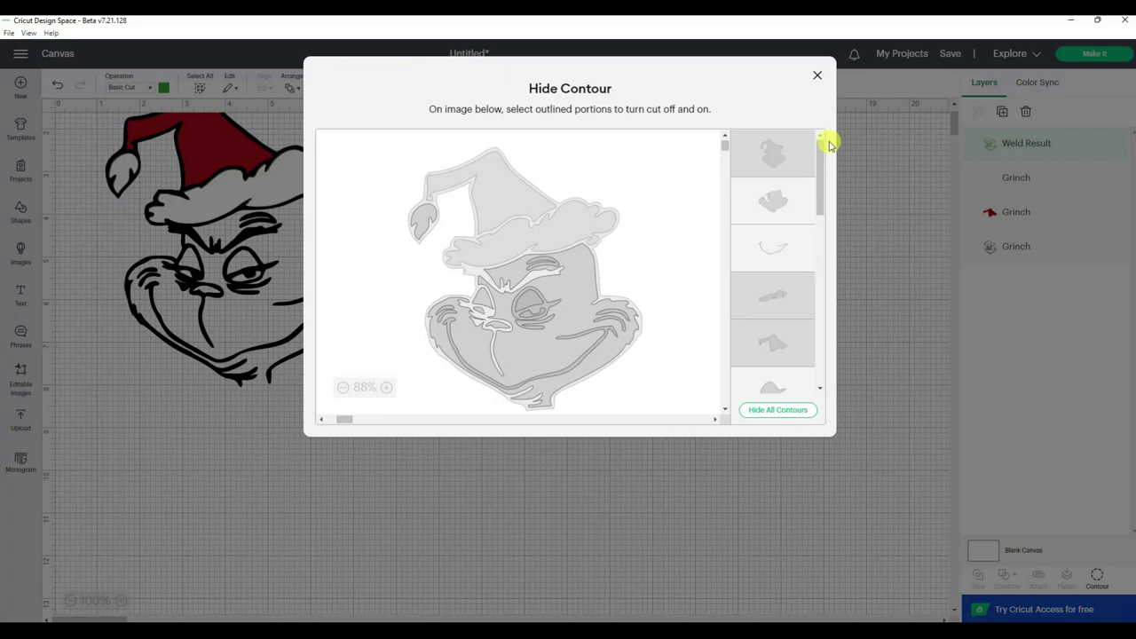
click(816, 78)
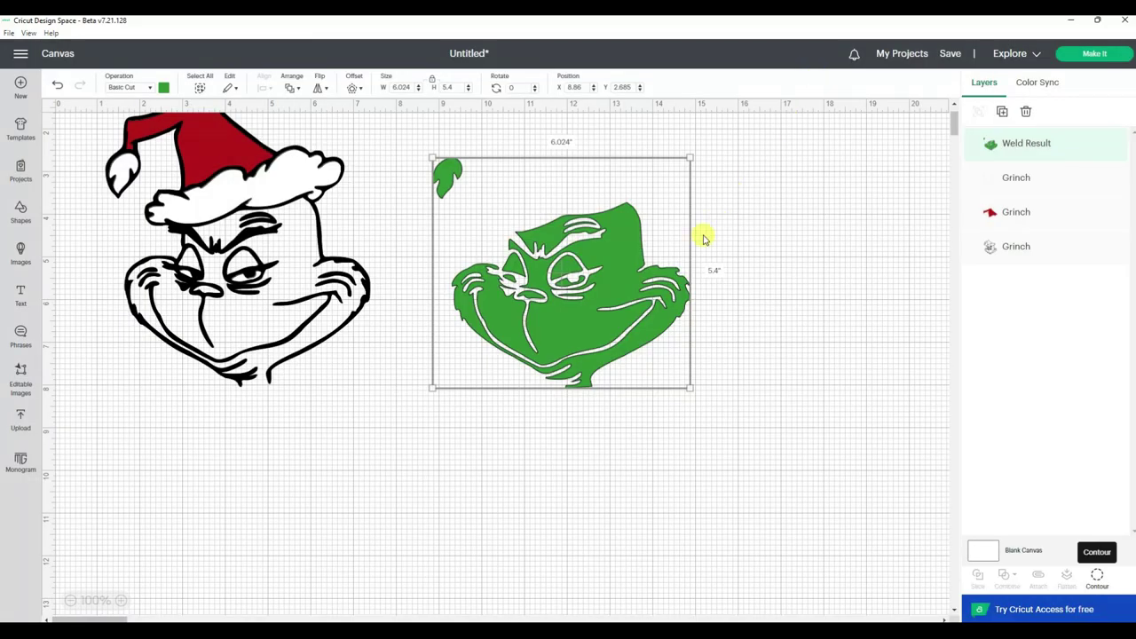
Also hide the pom-pom contour and lay the green face fill over the black outline
drag(626, 341, 303, 334)
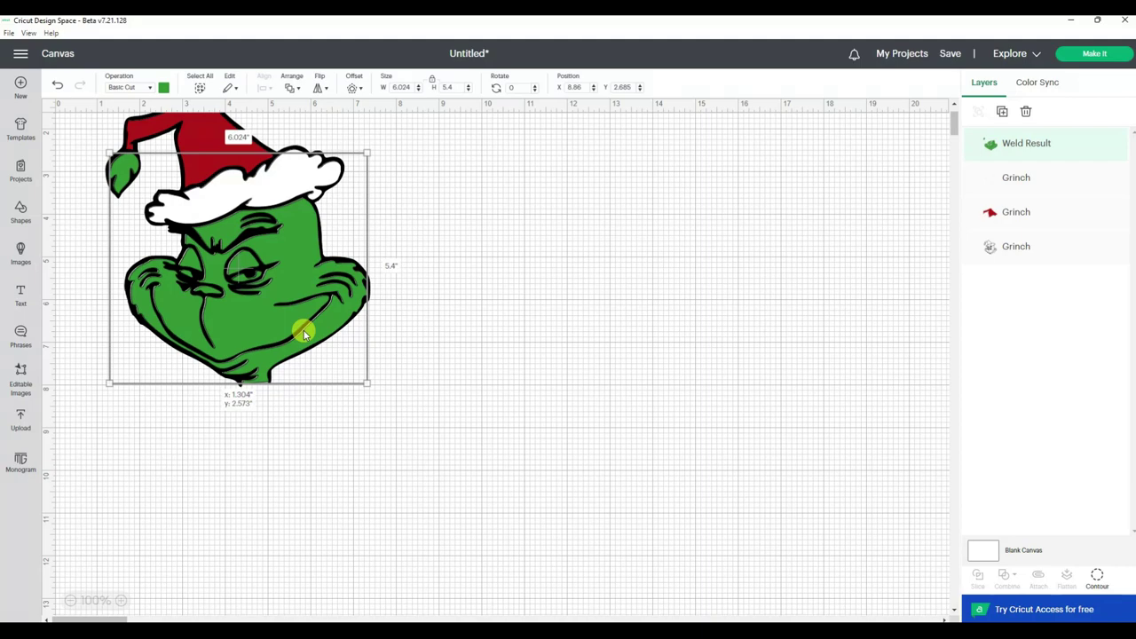
drag(304, 335, 641, 392)
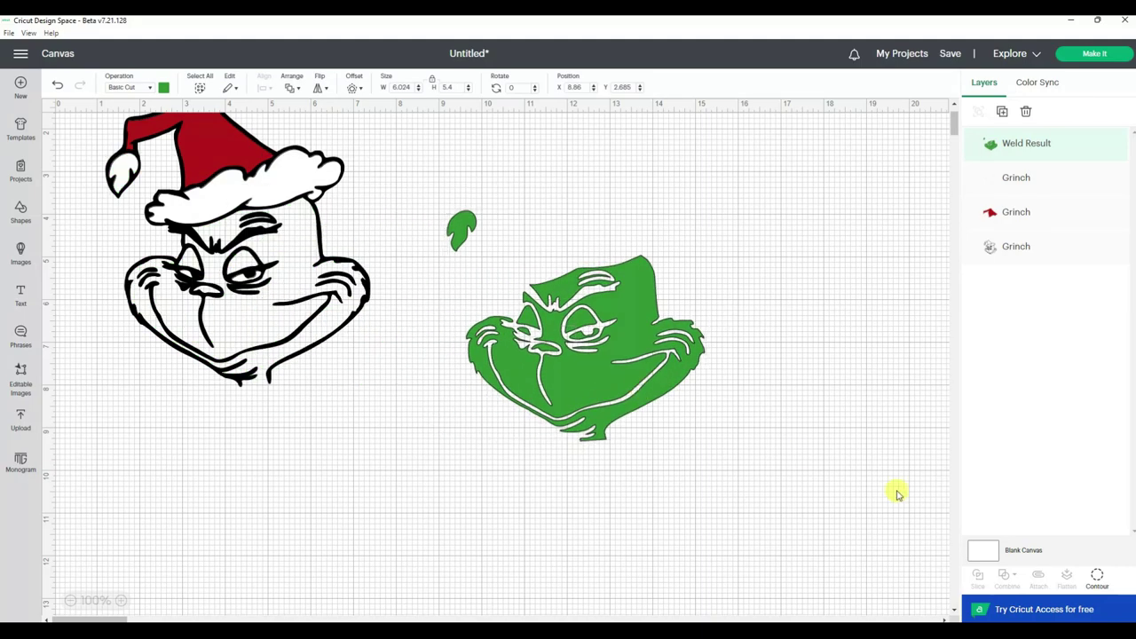
click(1099, 581)
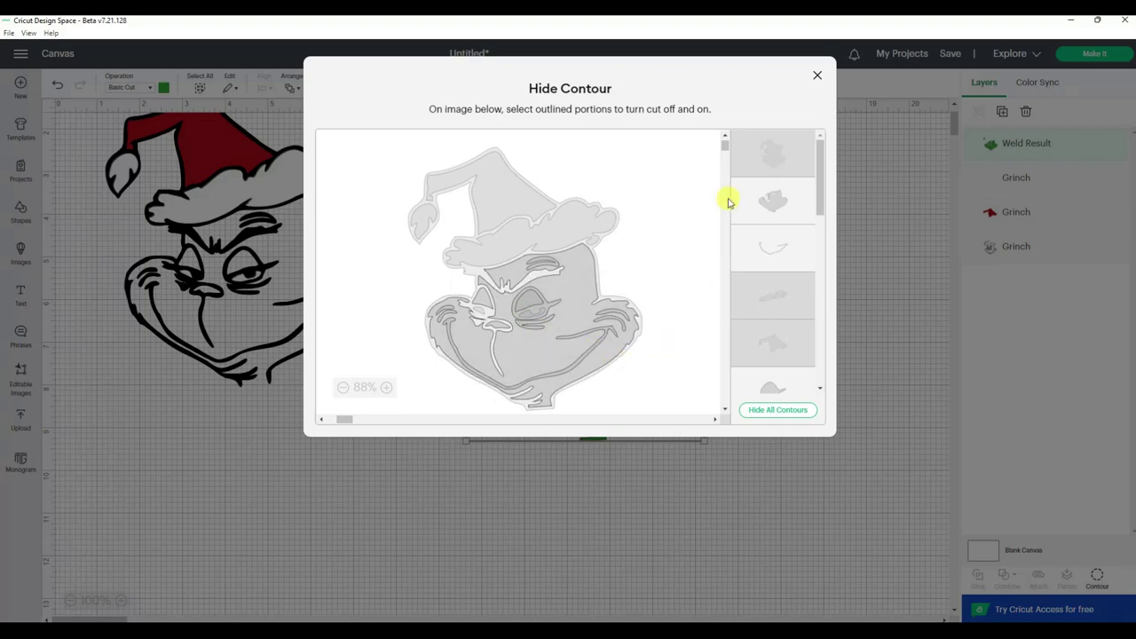
click(818, 75)
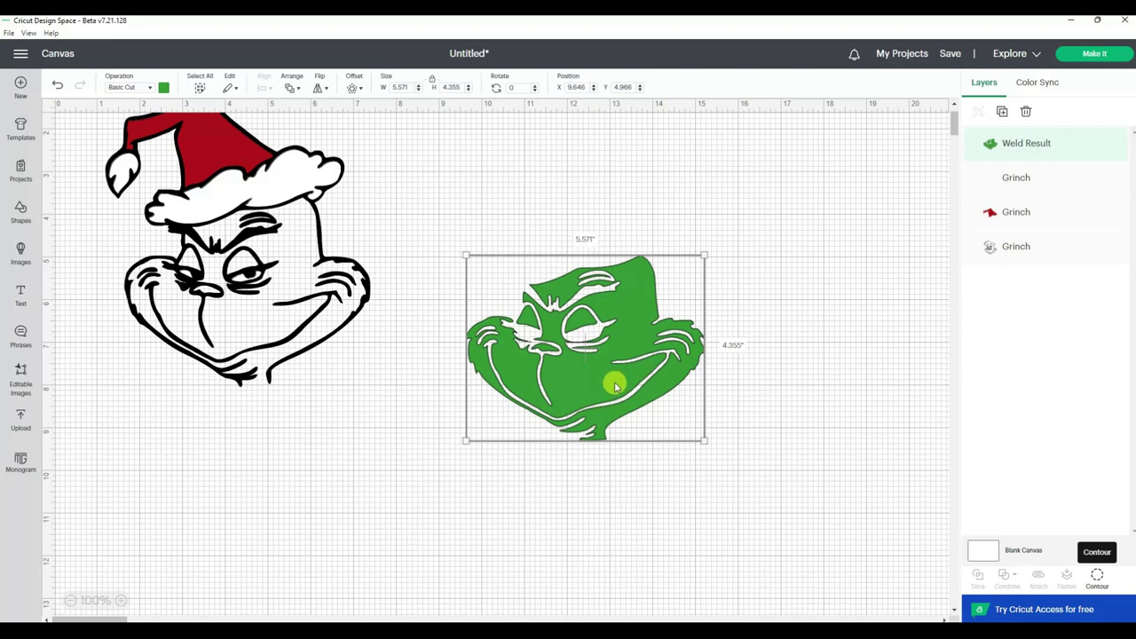
drag(615, 387, 275, 325)
Check the green face fill's alignment on the black Grinch, then move it back to the right
click(560, 394)
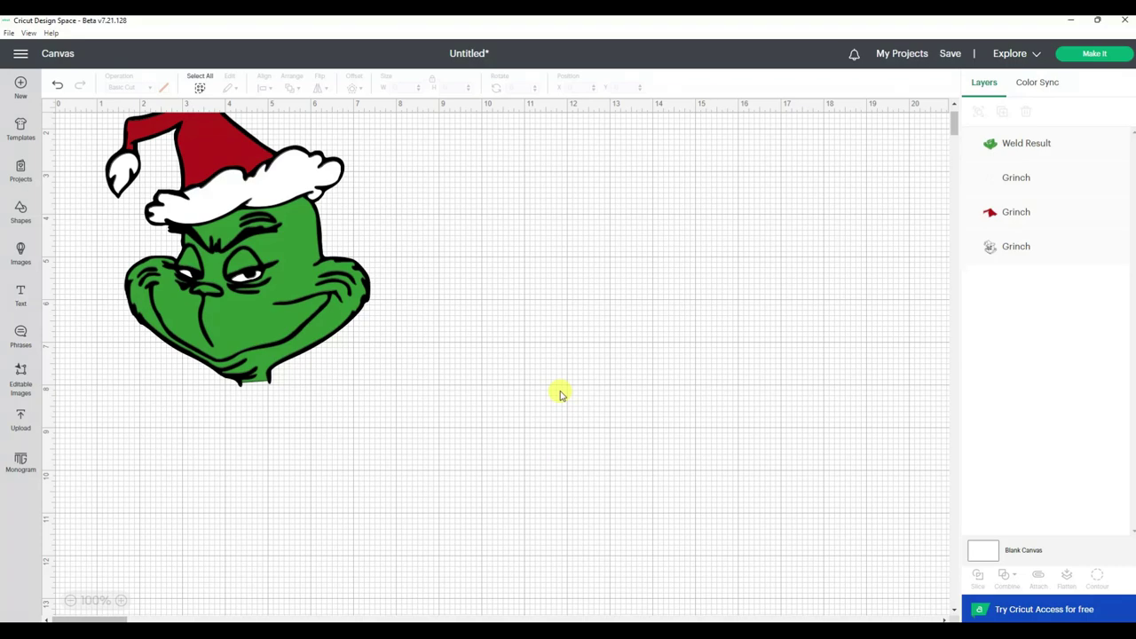
mouse_move(279, 296)
mouse_down()
mouse_move(398, 381)
mouse_move(582, 306)
mouse_move(281, 300)
mouse_up()
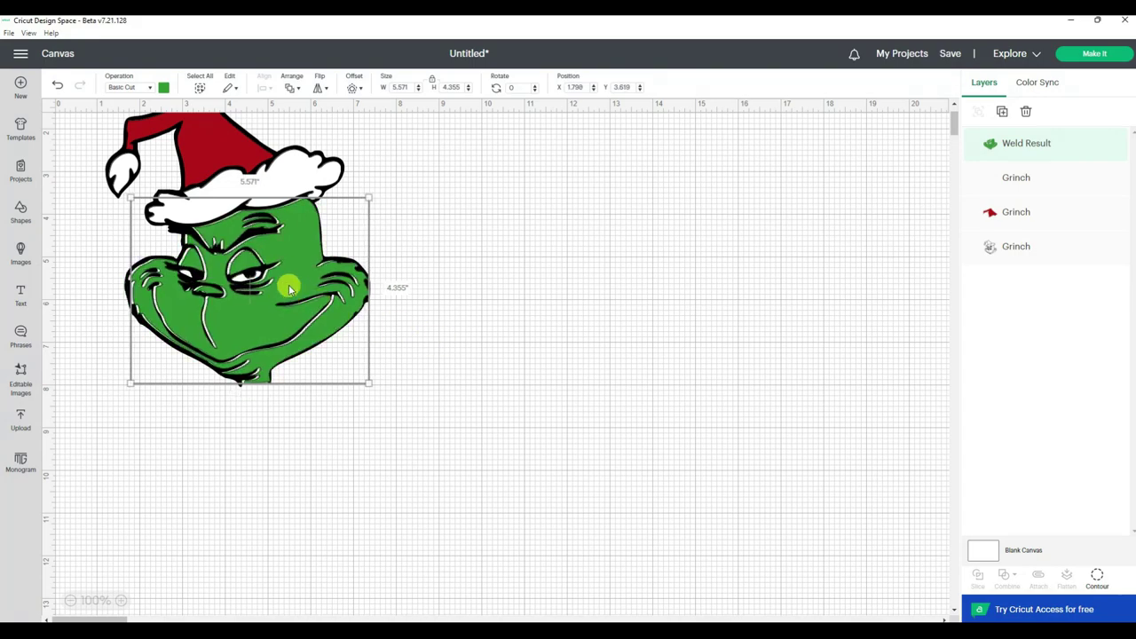
drag(264, 294, 671, 328)
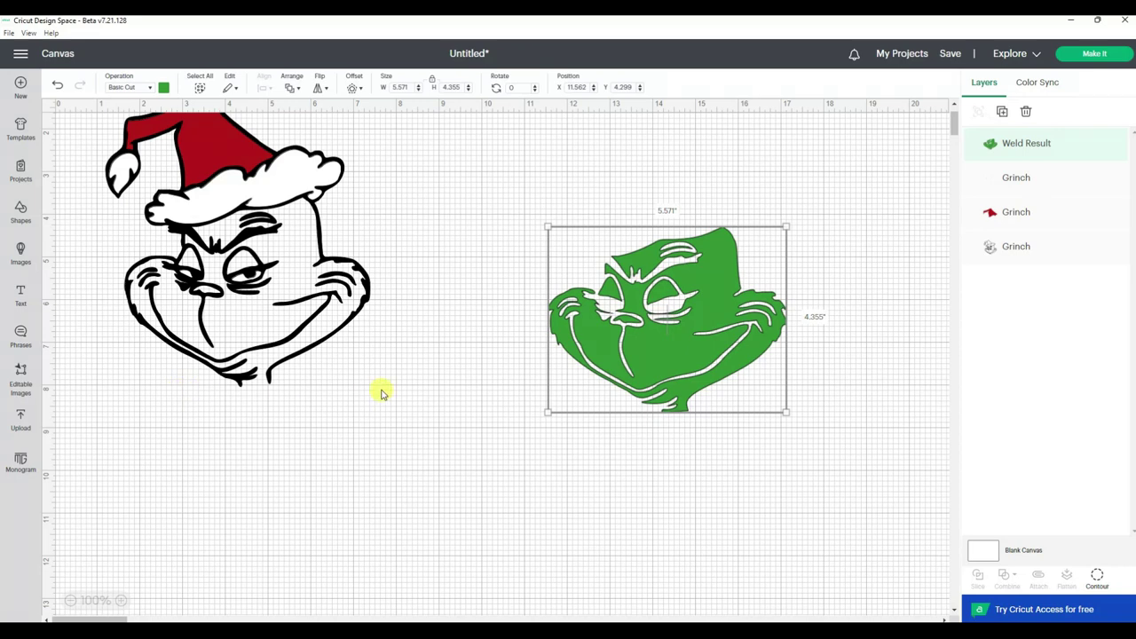
Add a square and squash it into a thin bar under the black Grinch's chin
click(20, 212)
click(76, 340)
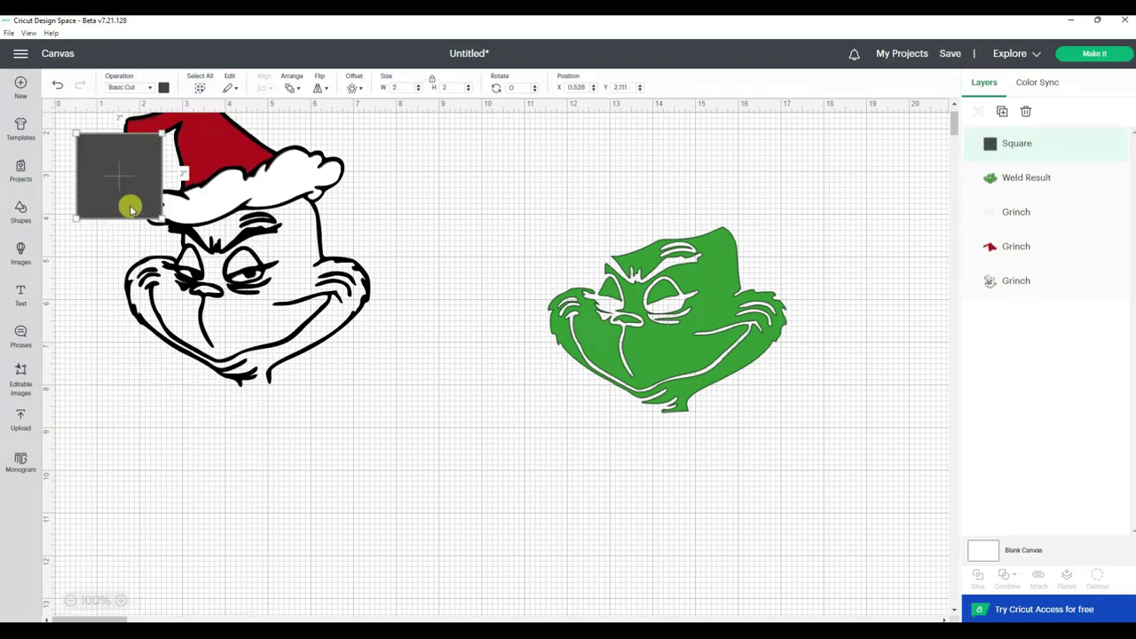
drag(132, 206, 184, 384)
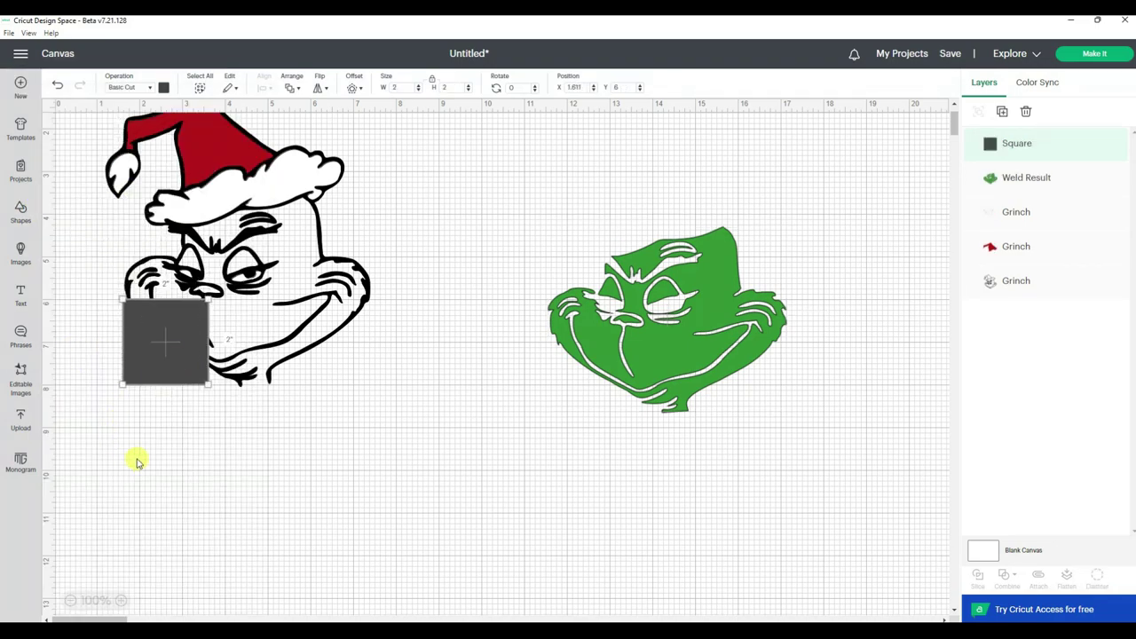
click(122, 600)
click(122, 601)
click(122, 601)
click(122, 600)
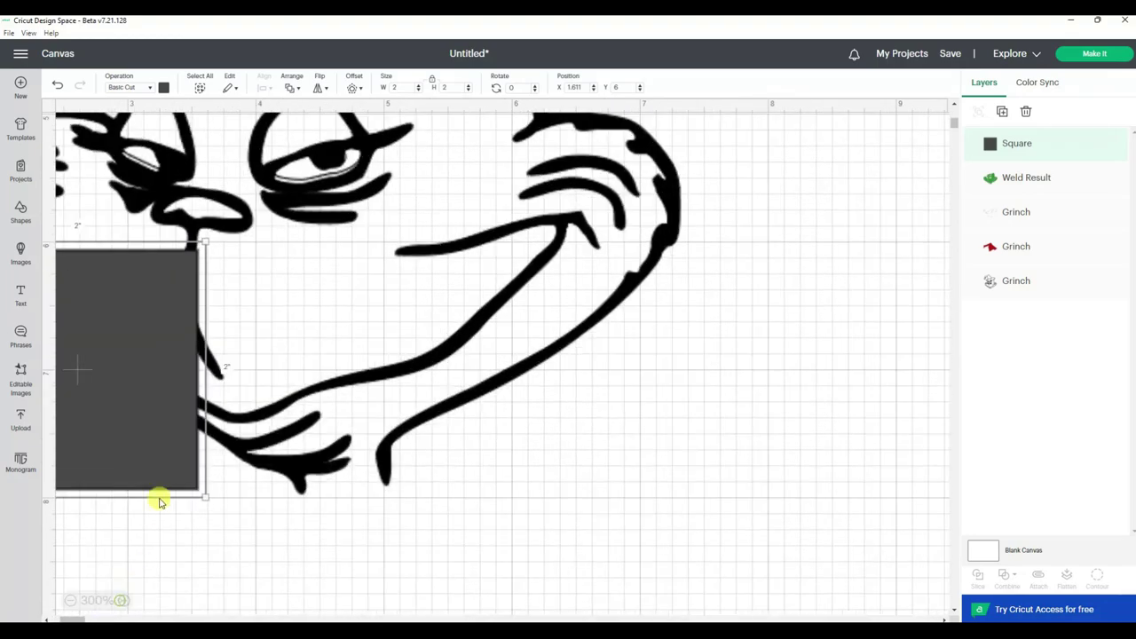
drag(183, 398, 568, 397)
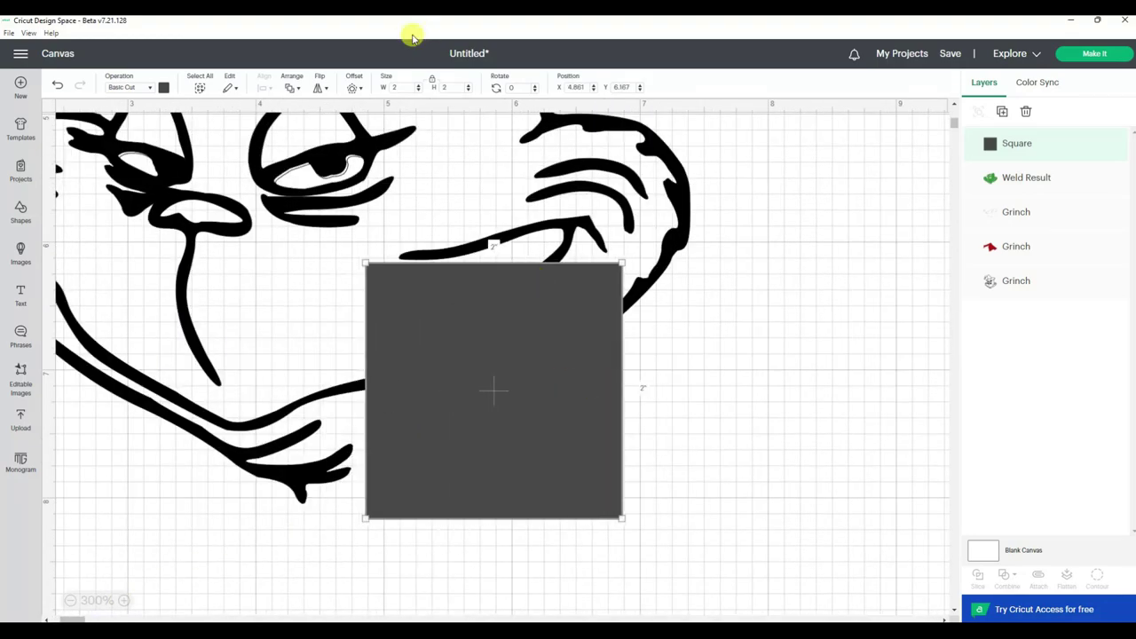
click(433, 79)
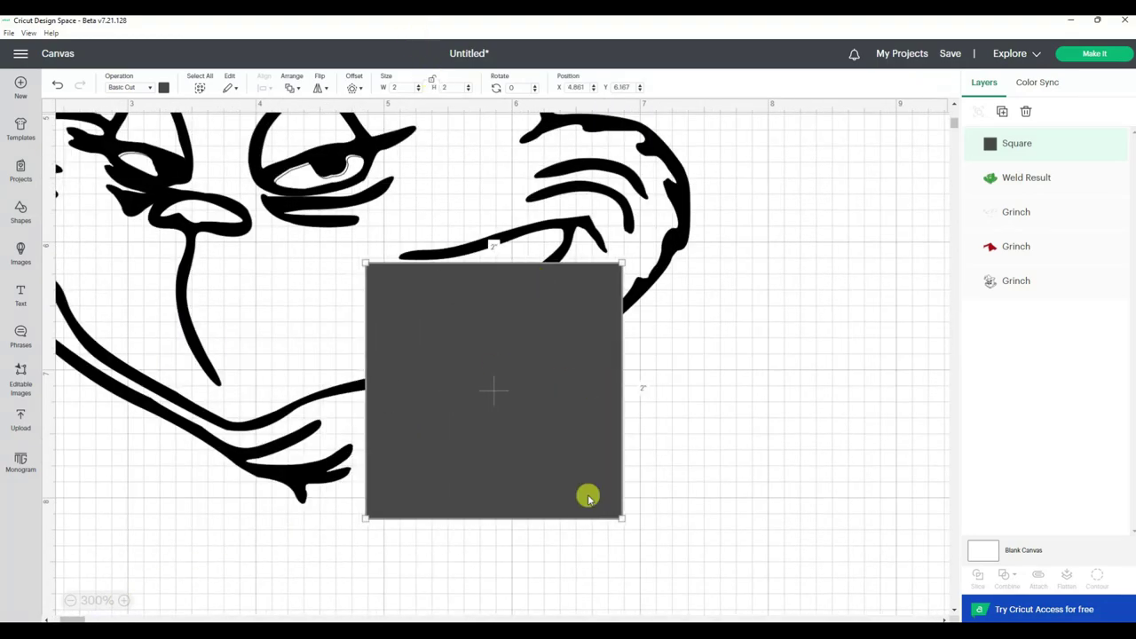
drag(619, 517, 368, 506)
click(474, 548)
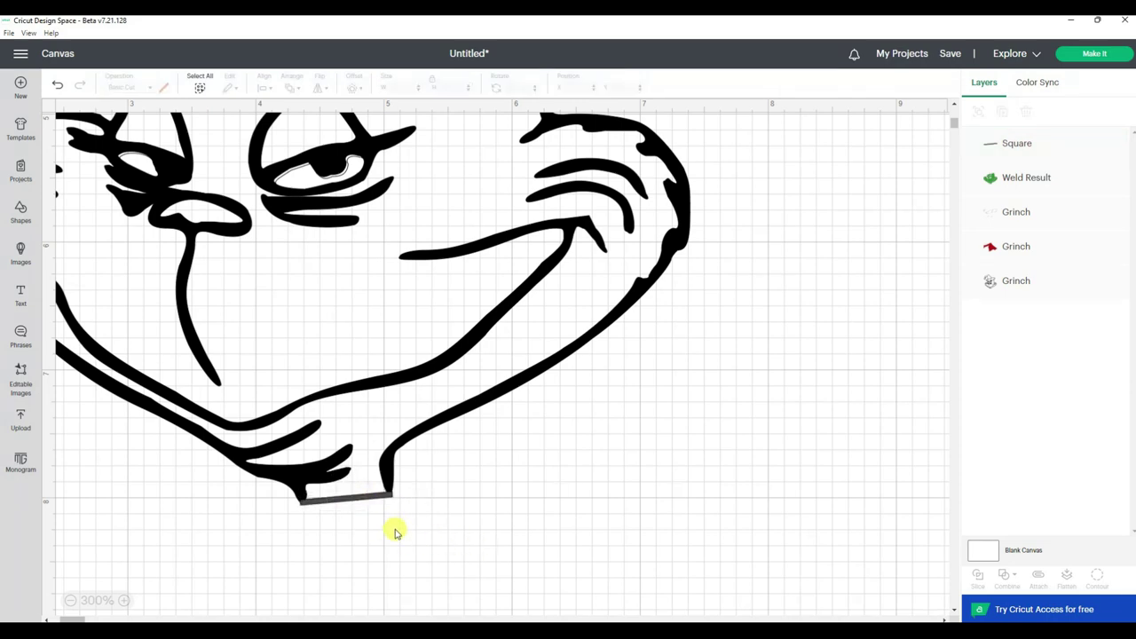
Weld the bar and the black Grinch outline into one layer
drag(408, 540, 258, 427)
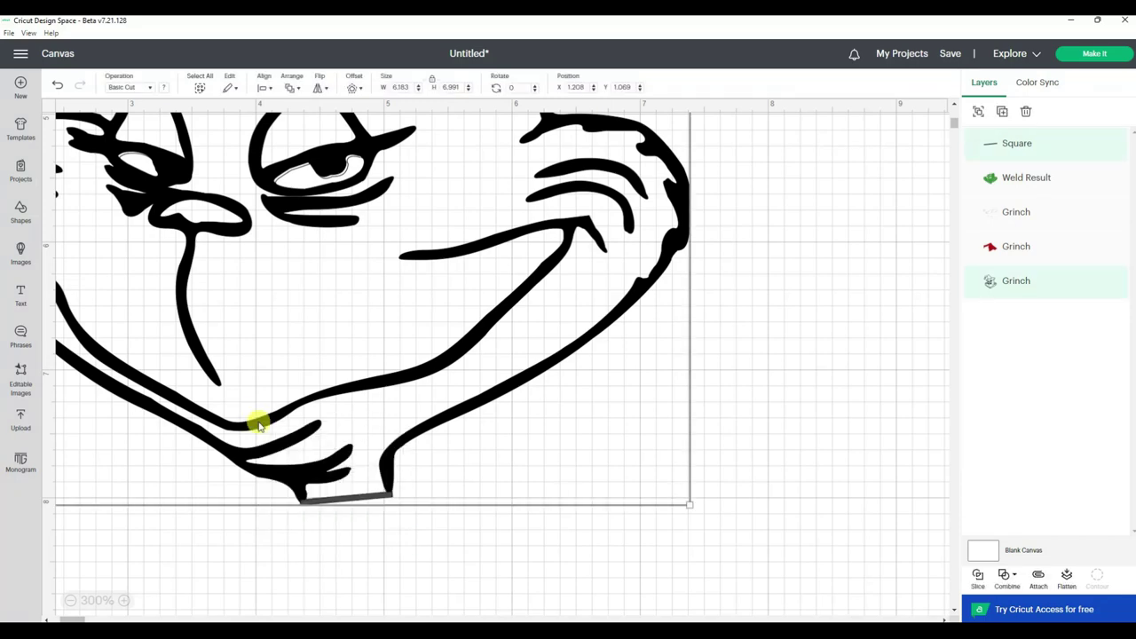
click(1009, 579)
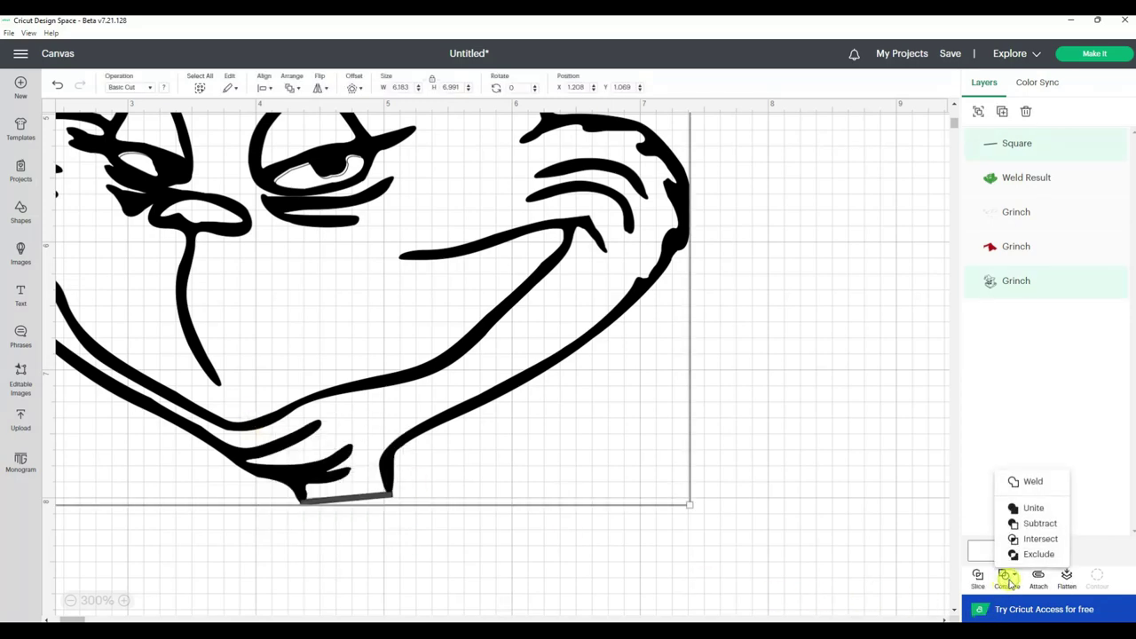
click(1021, 482)
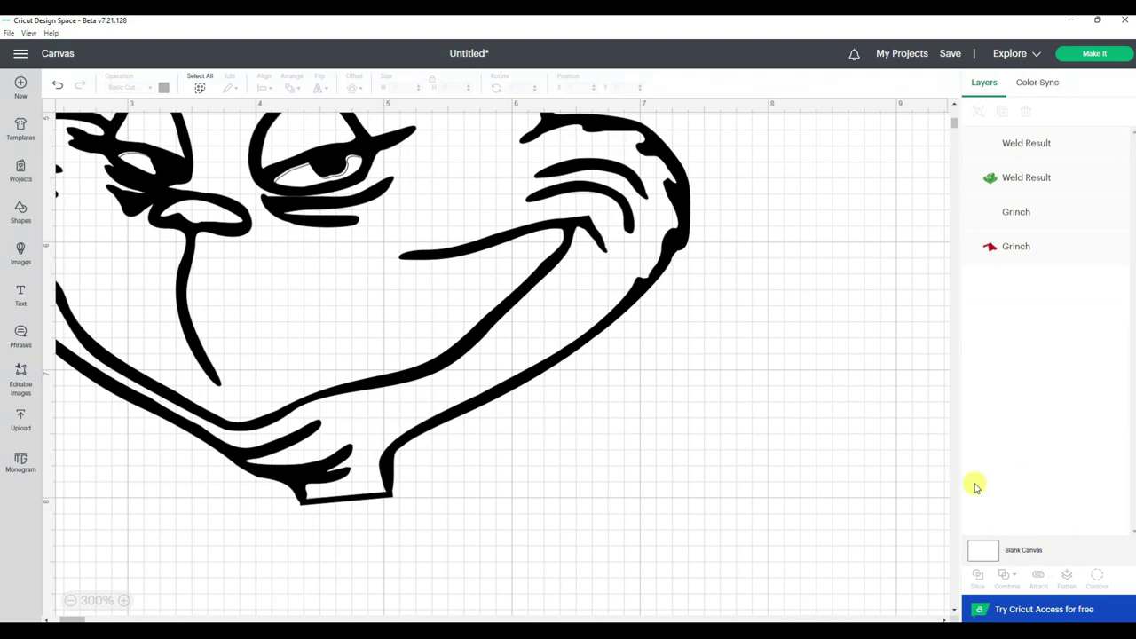
Hide all contours on the welded black outline and send the solid silhouette to the back
click(415, 371)
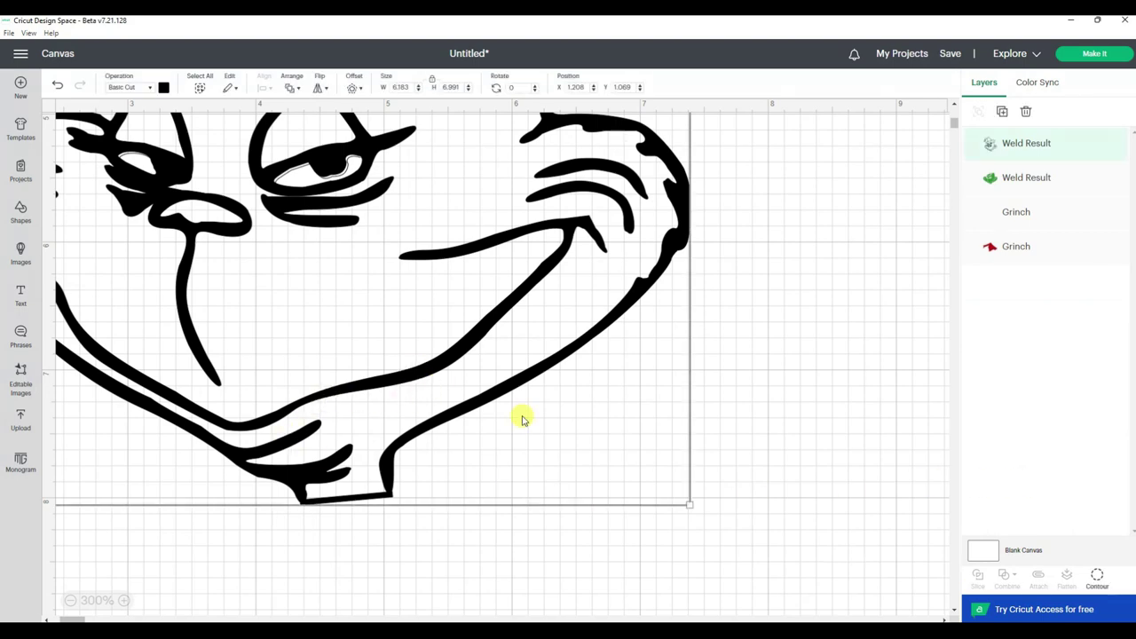
click(69, 601)
click(70, 601)
click(69, 601)
click(69, 601)
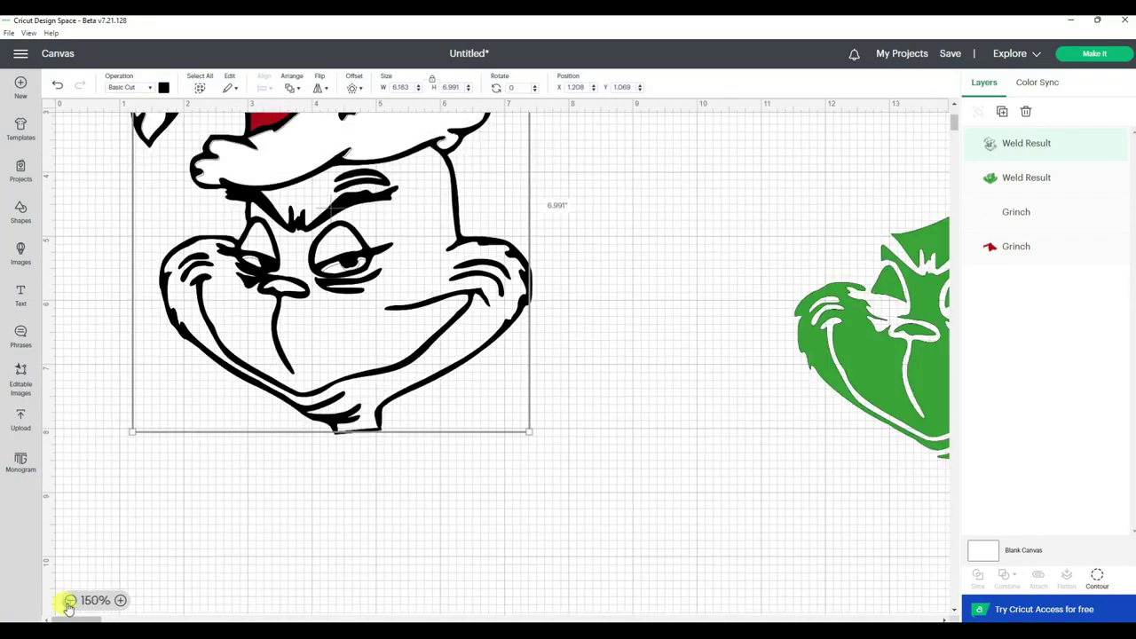
click(70, 601)
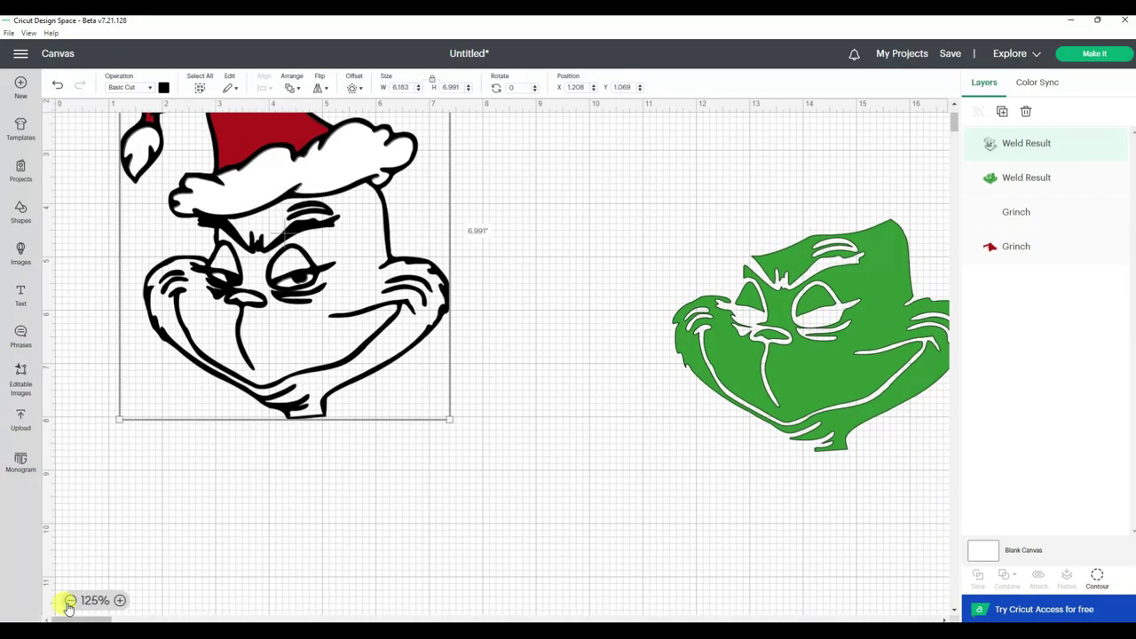
click(69, 602)
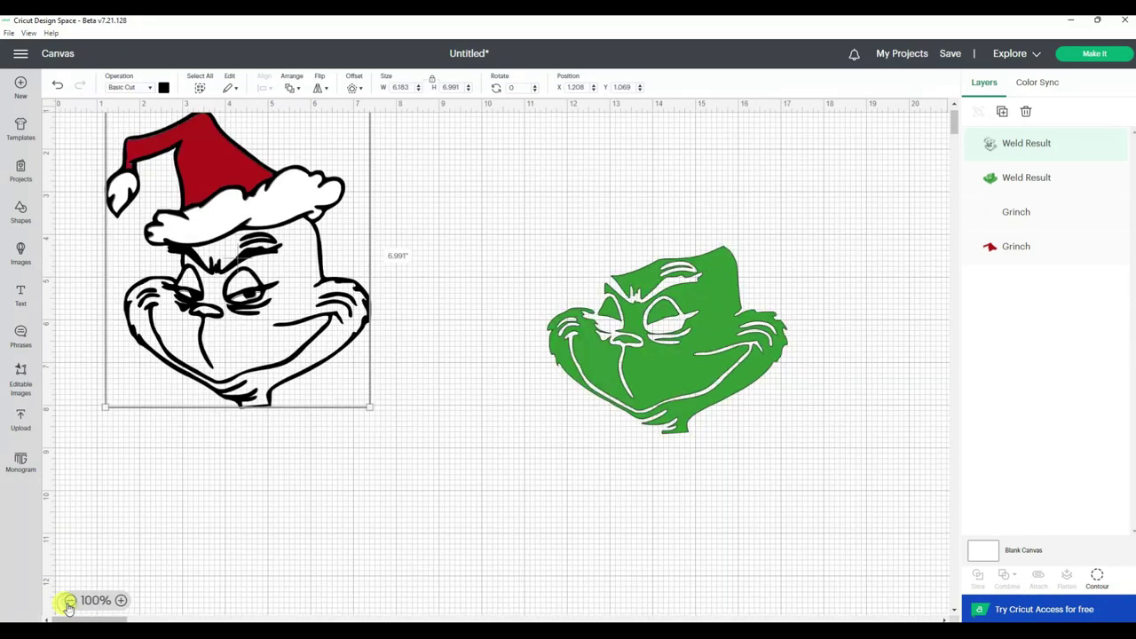
click(1099, 582)
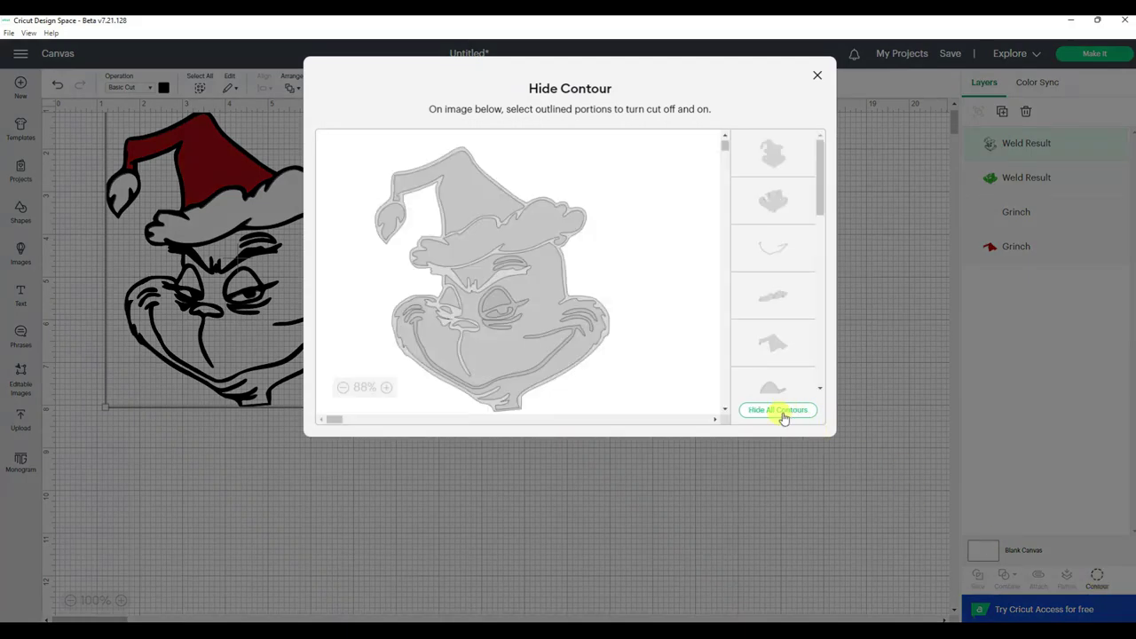
click(778, 411)
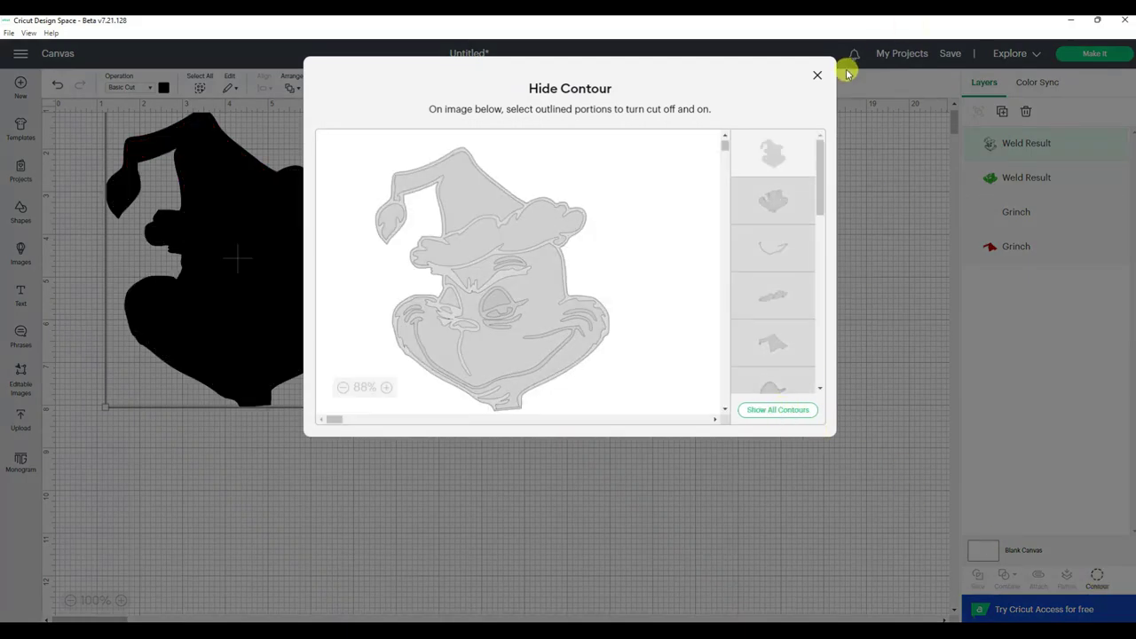
click(819, 76)
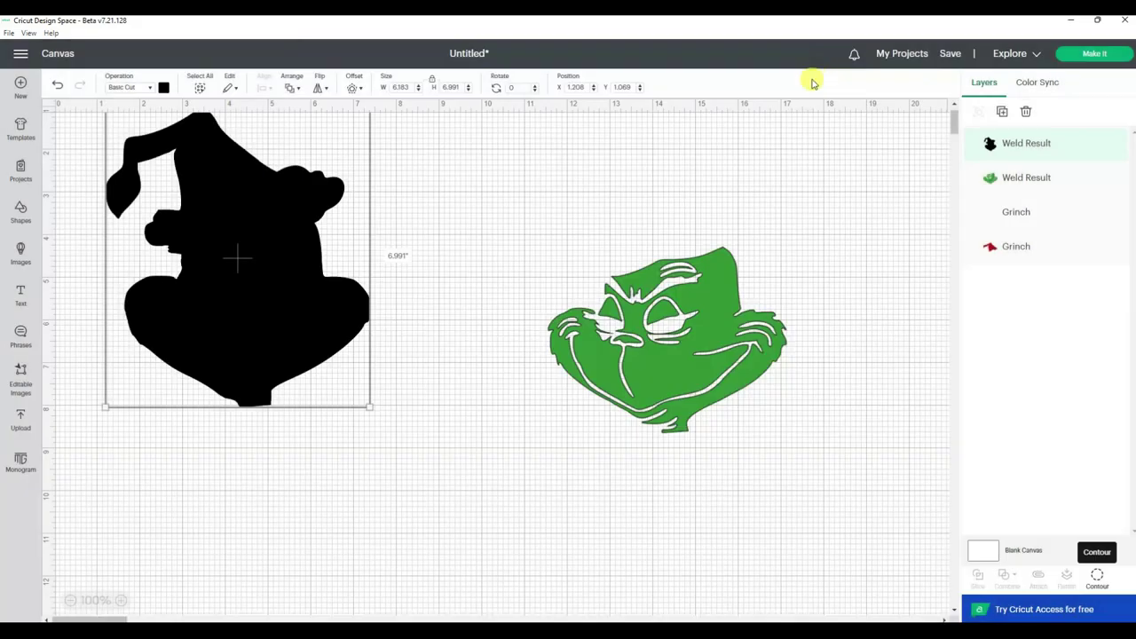
click(293, 88)
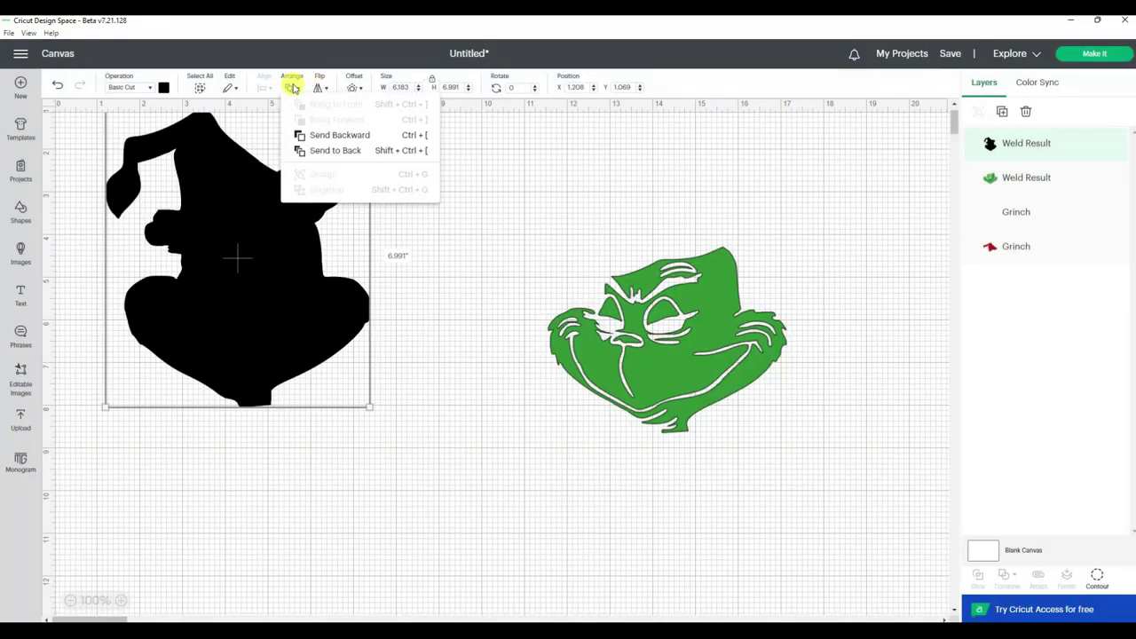
click(306, 150)
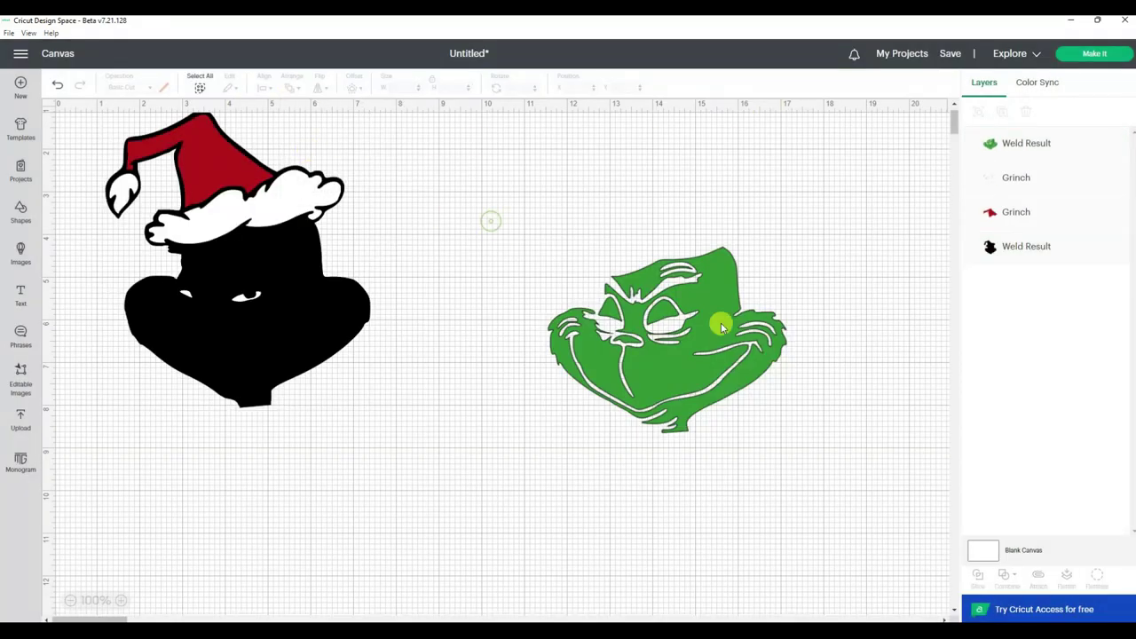
Move the green Weld Result face onto the black silhouette and deselect it
drag(688, 350, 284, 335)
click(670, 360)
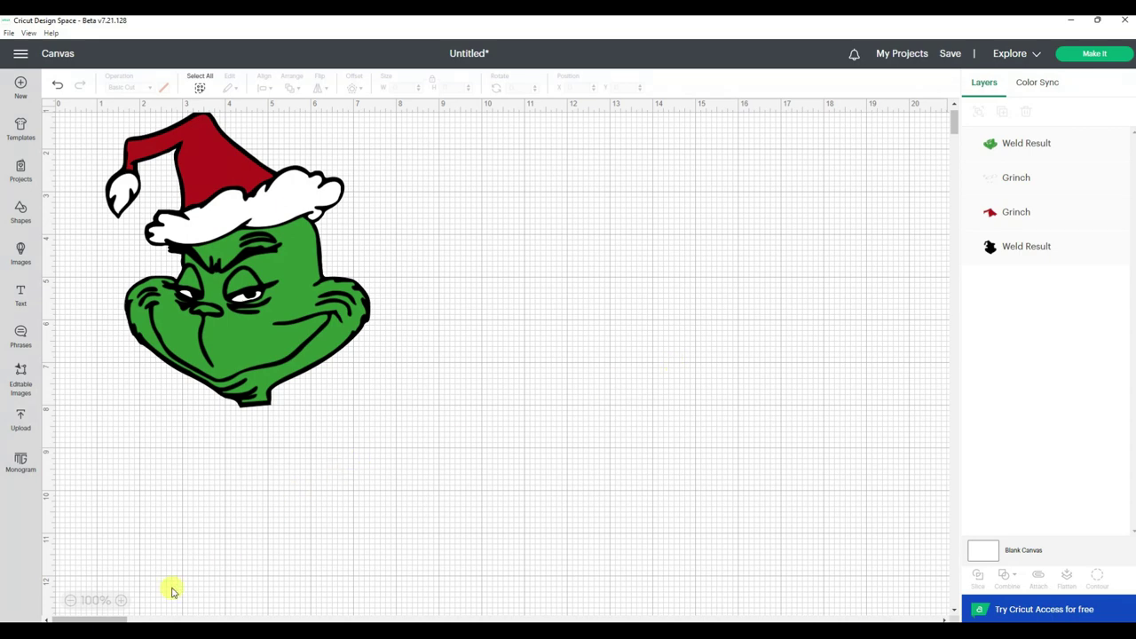
click(71, 601)
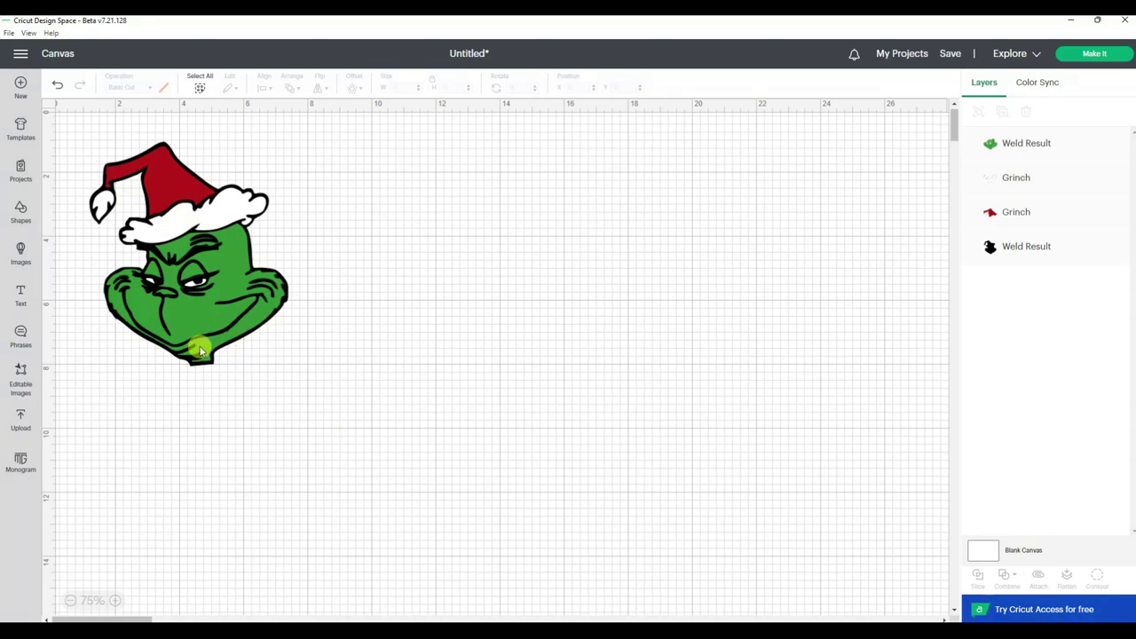
click(21, 418)
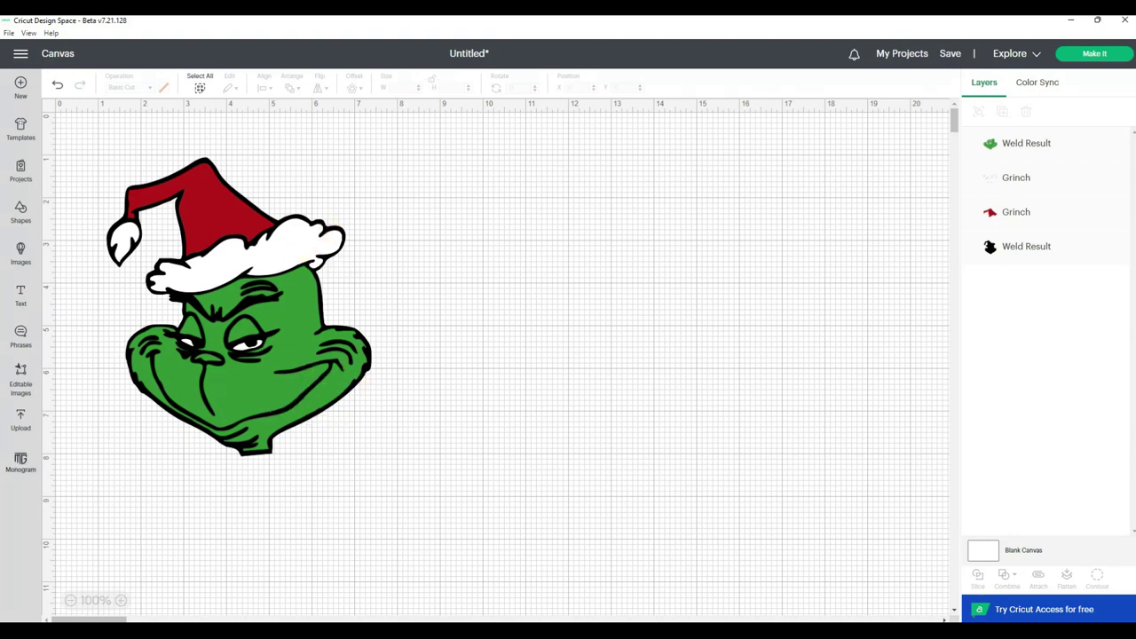
Upload the grinch-face image file as a Complex image
click(18, 418)
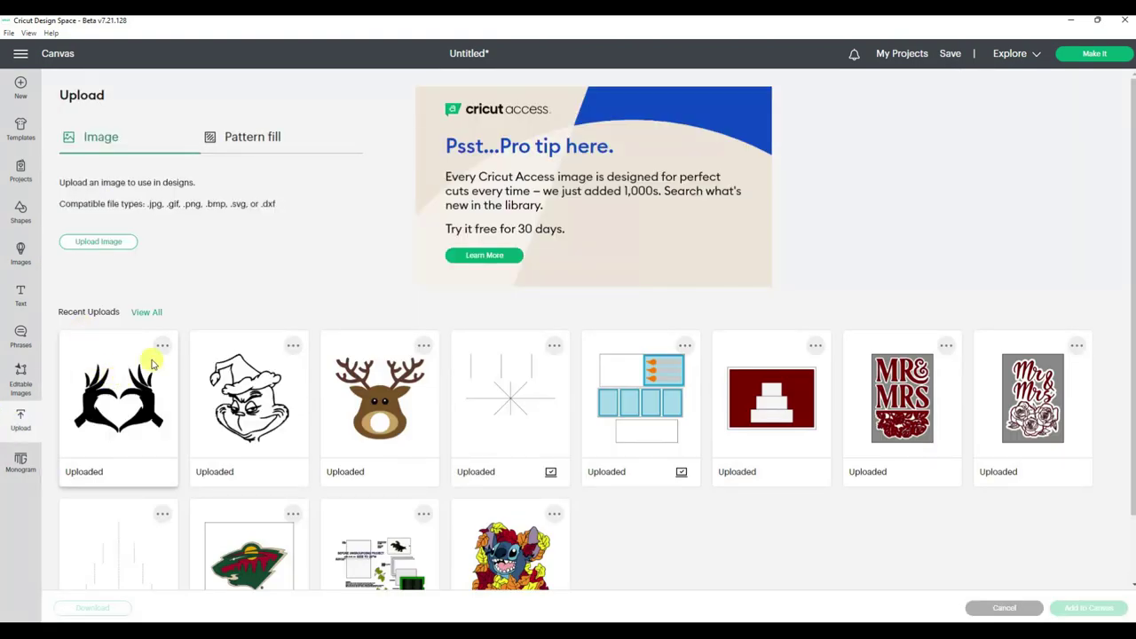
click(114, 247)
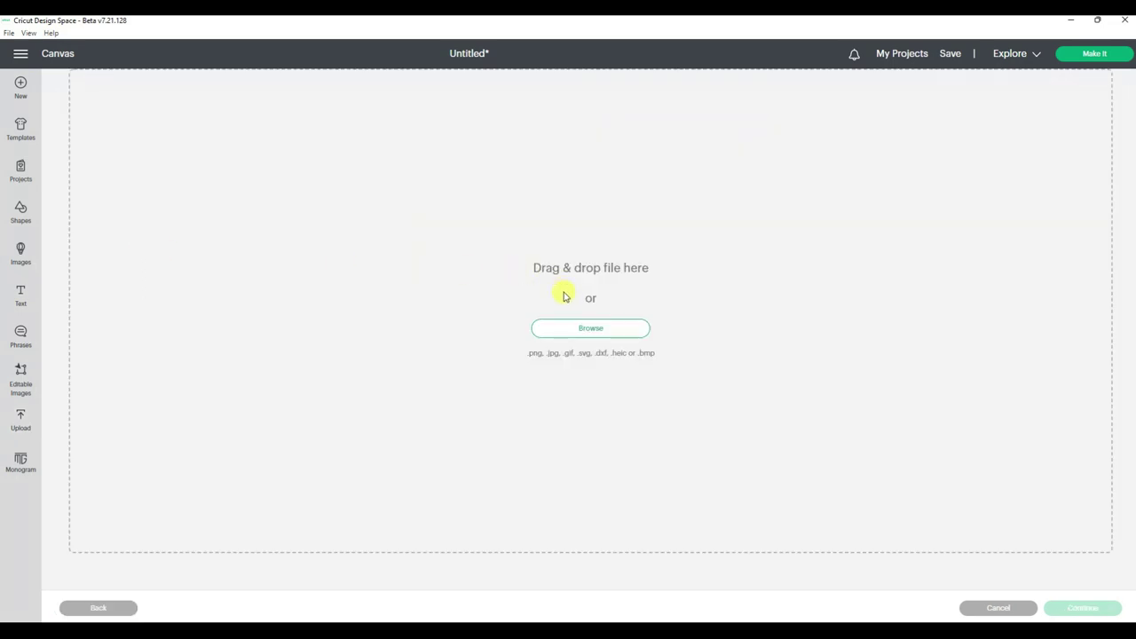
click(586, 330)
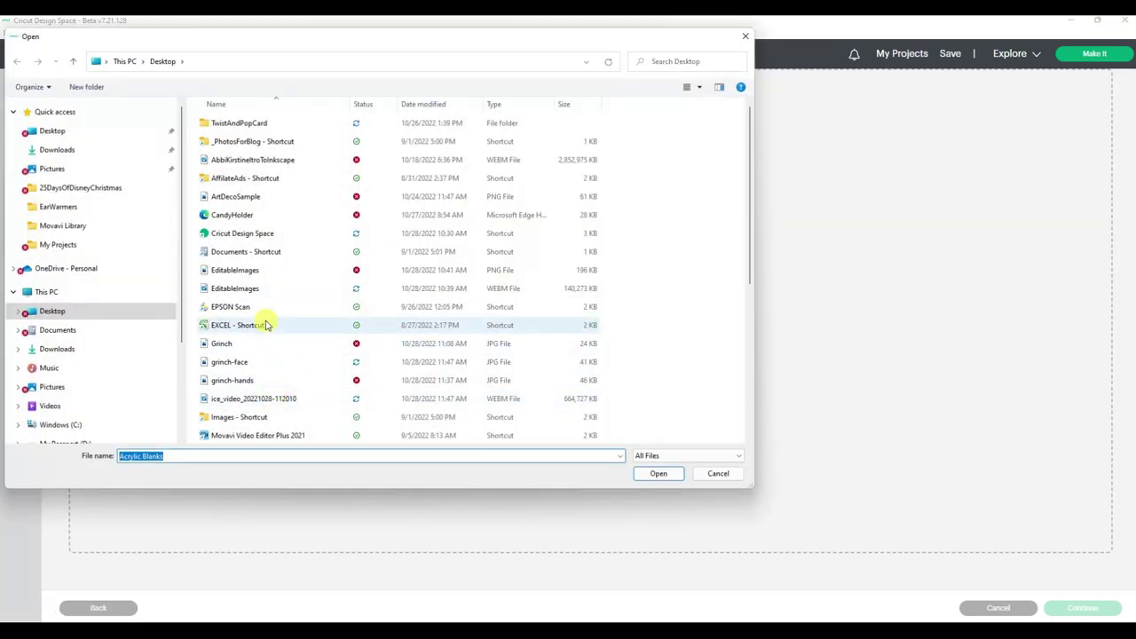
double_click(252, 363)
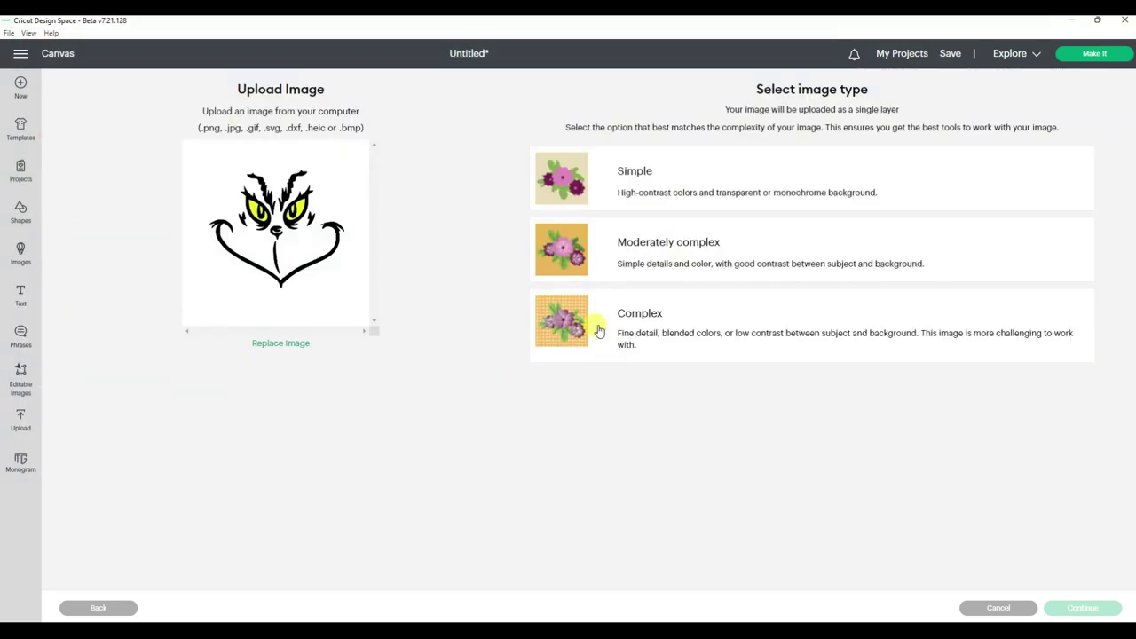
click(569, 317)
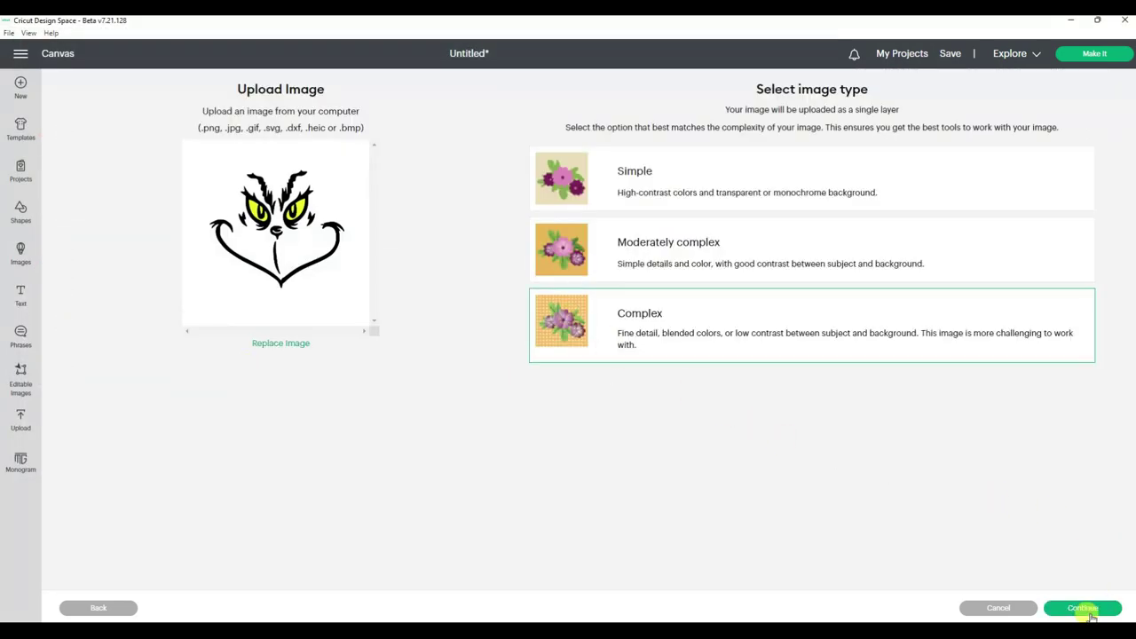
click(1090, 613)
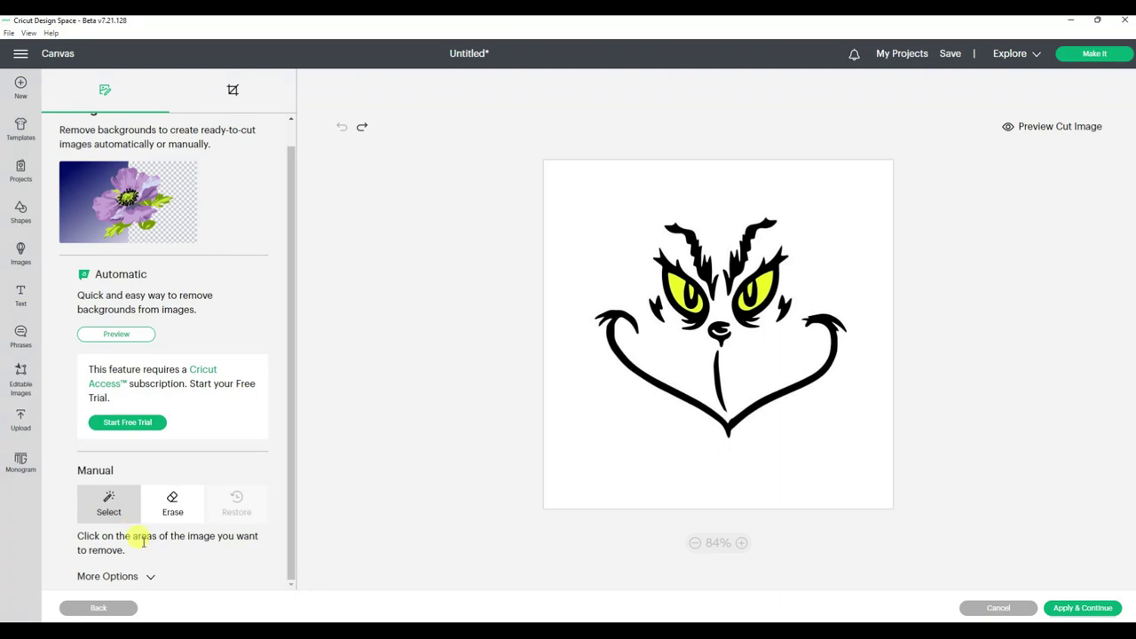
Remove the white background and both eye colours, then save it as a Cut Image
click(152, 577)
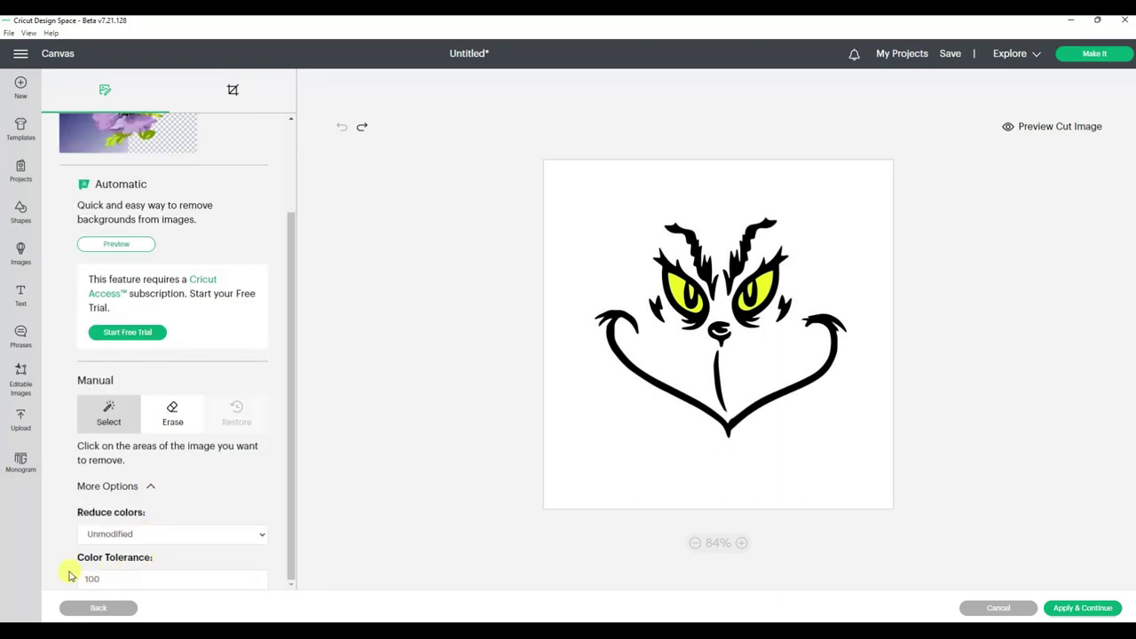
click(120, 416)
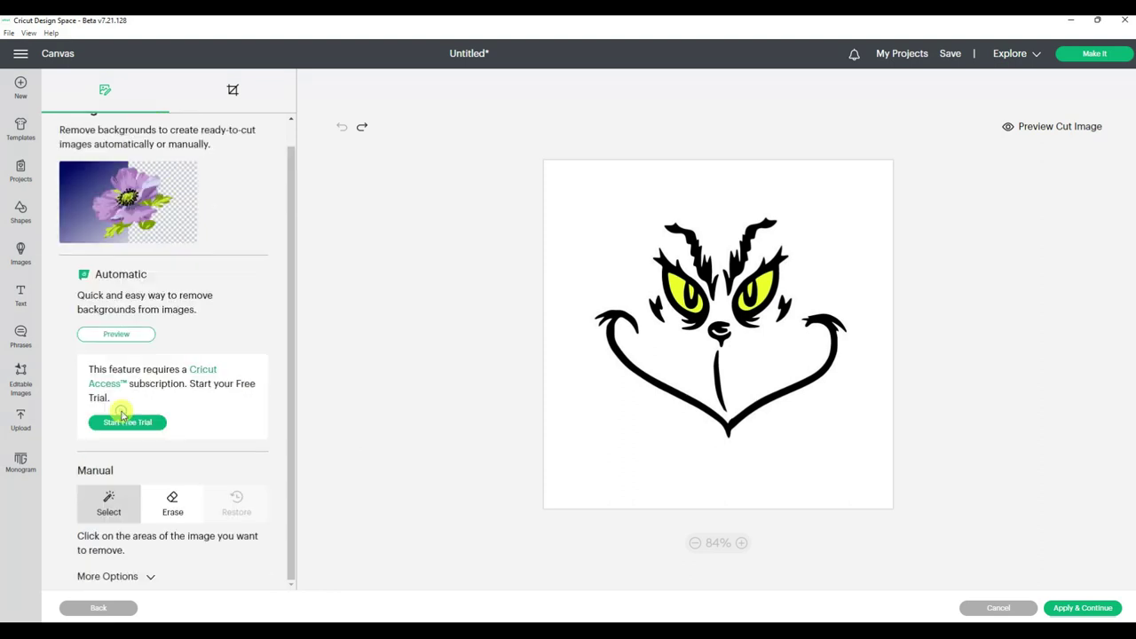
click(679, 457)
click(679, 283)
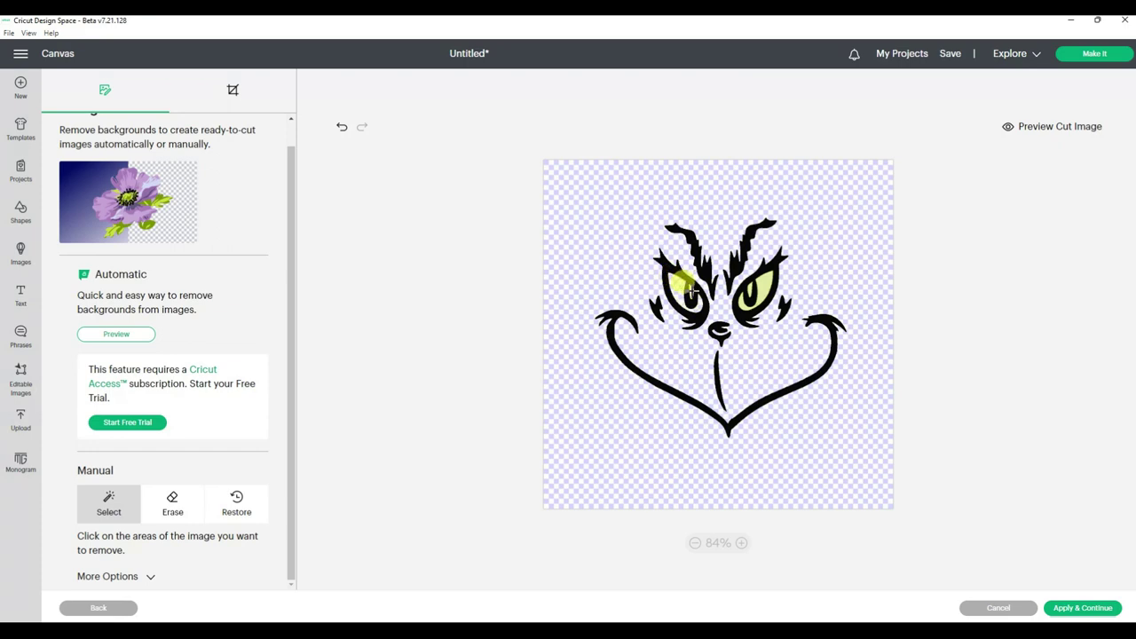
click(745, 280)
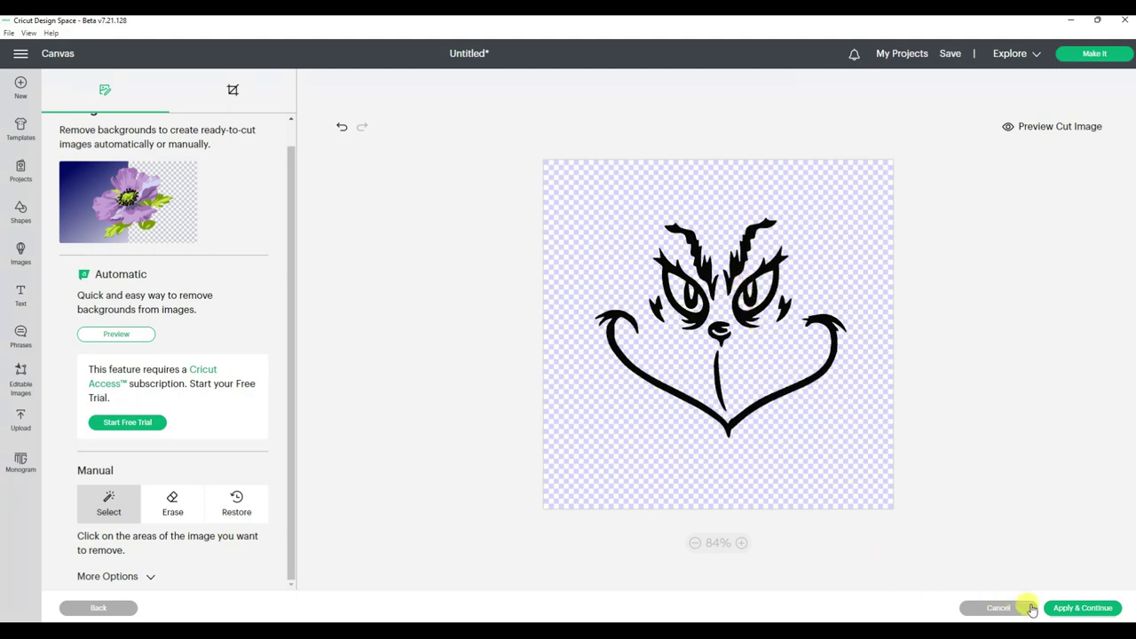
click(1078, 611)
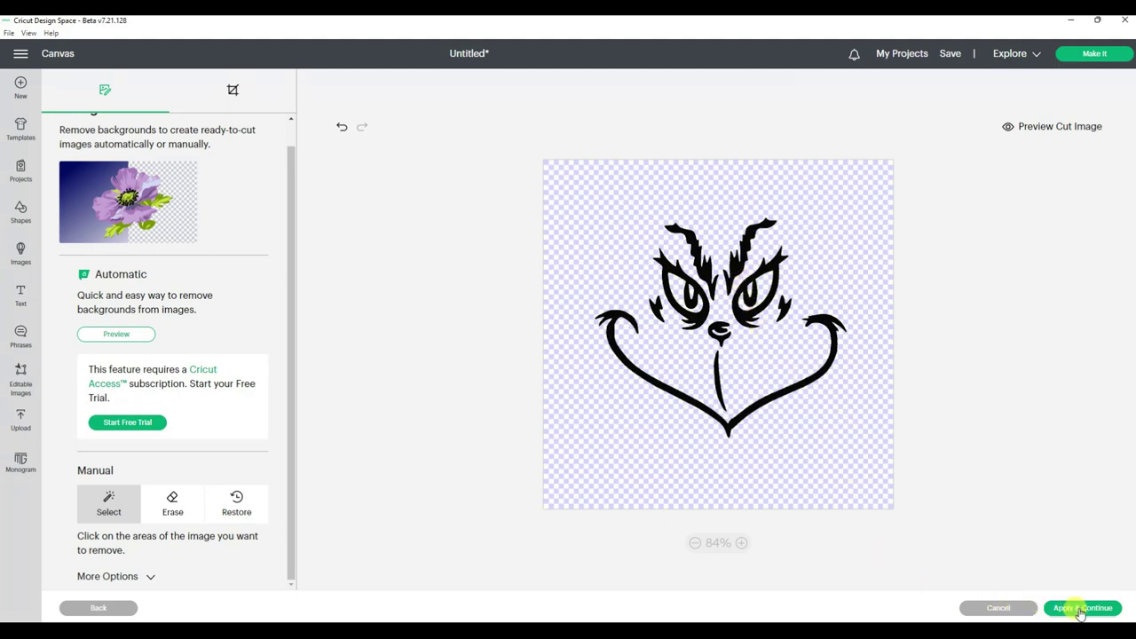
click(1035, 129)
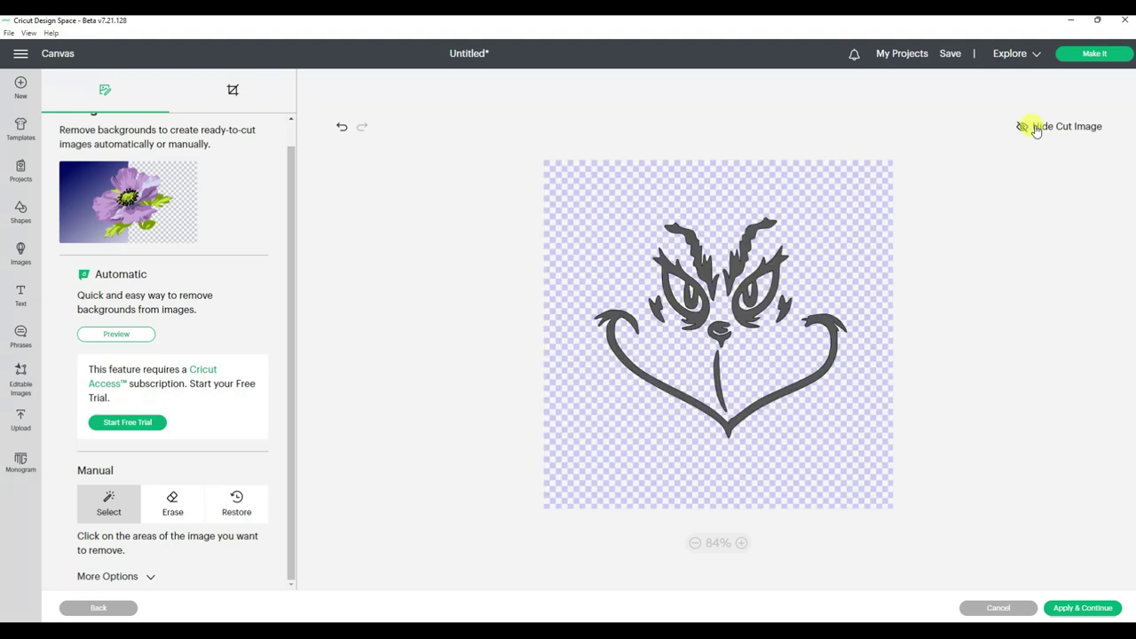
click(1085, 611)
click(223, 292)
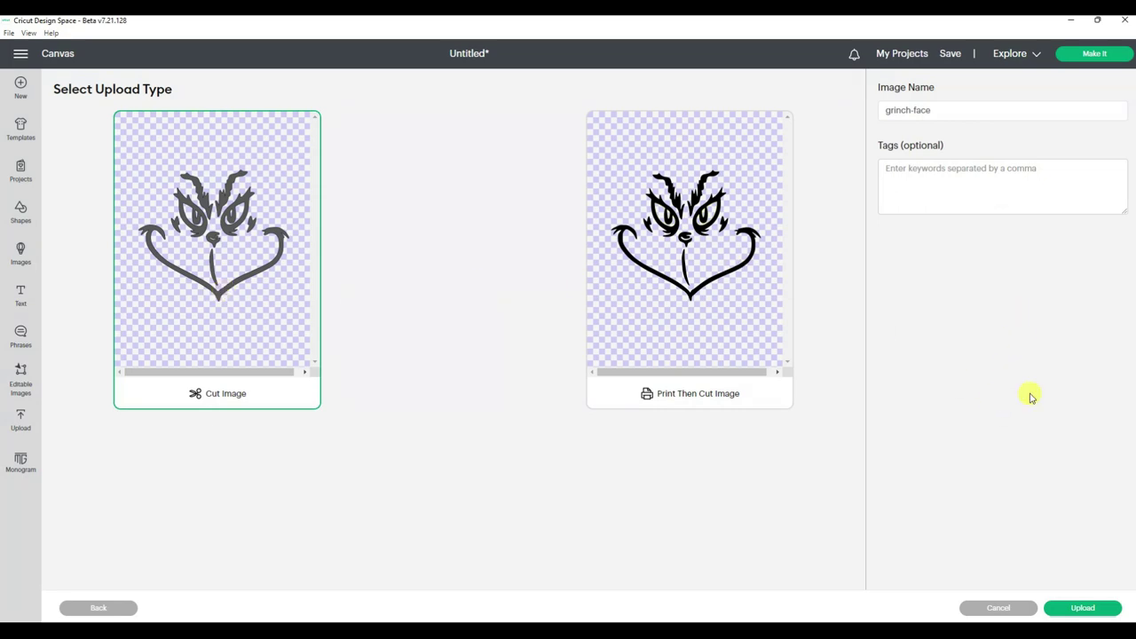
click(1085, 613)
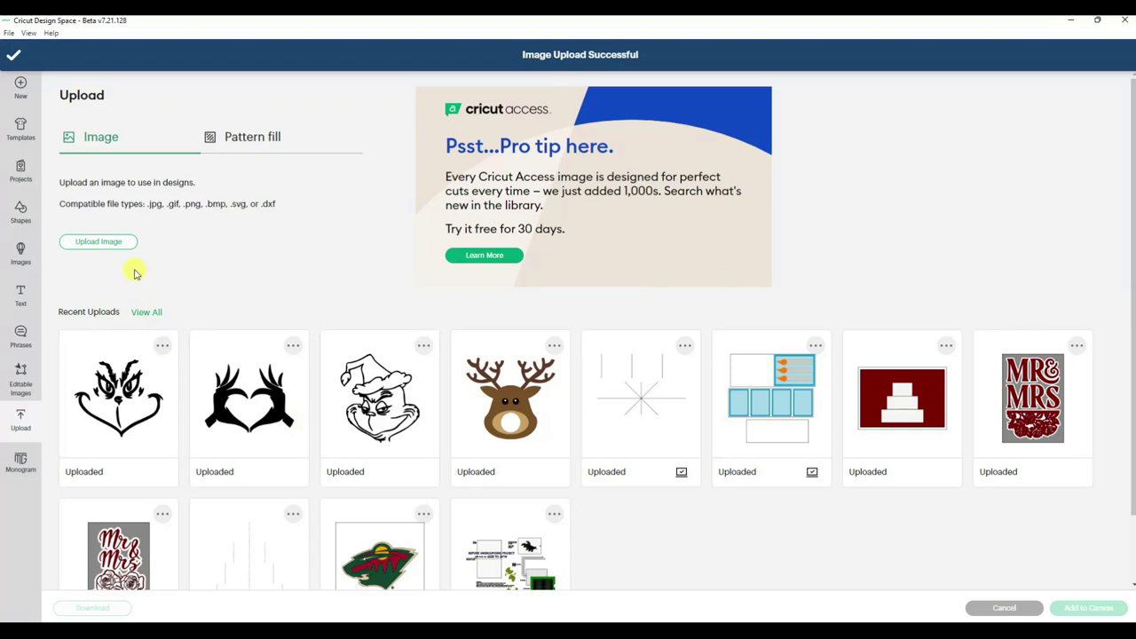
Upload the grinch-face image again as a Moderately complex image
click(100, 242)
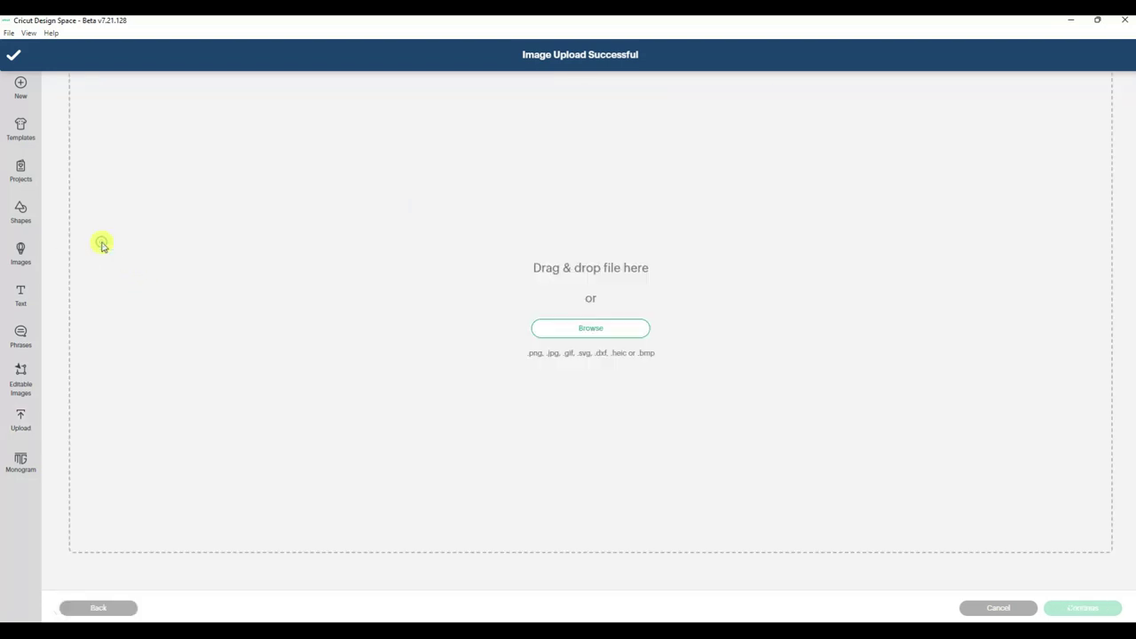
click(601, 330)
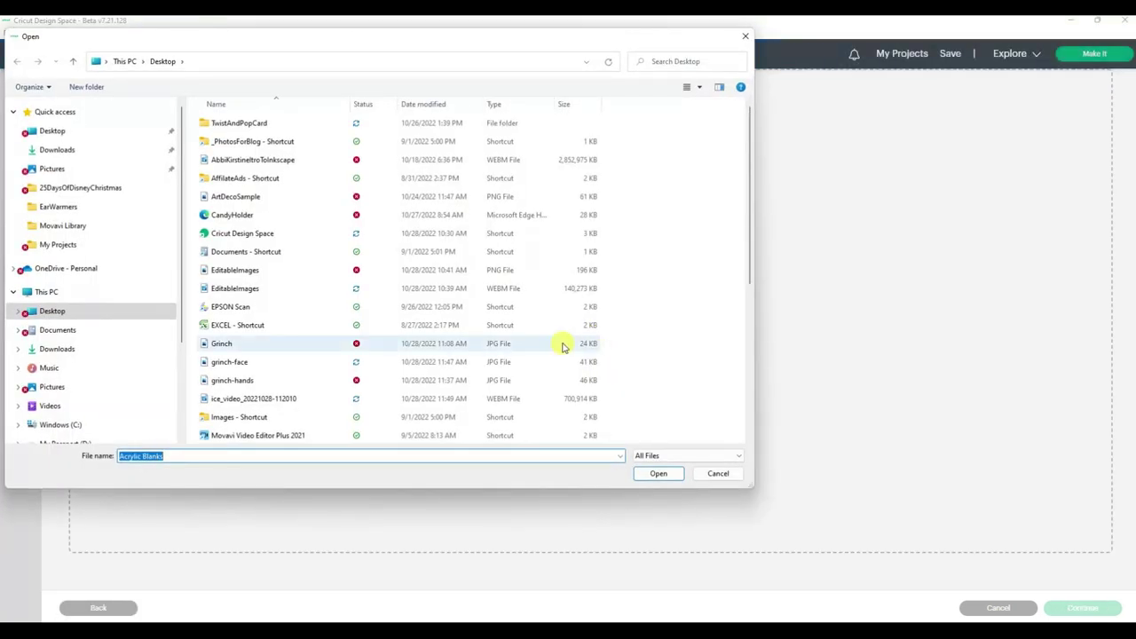
double_click(238, 364)
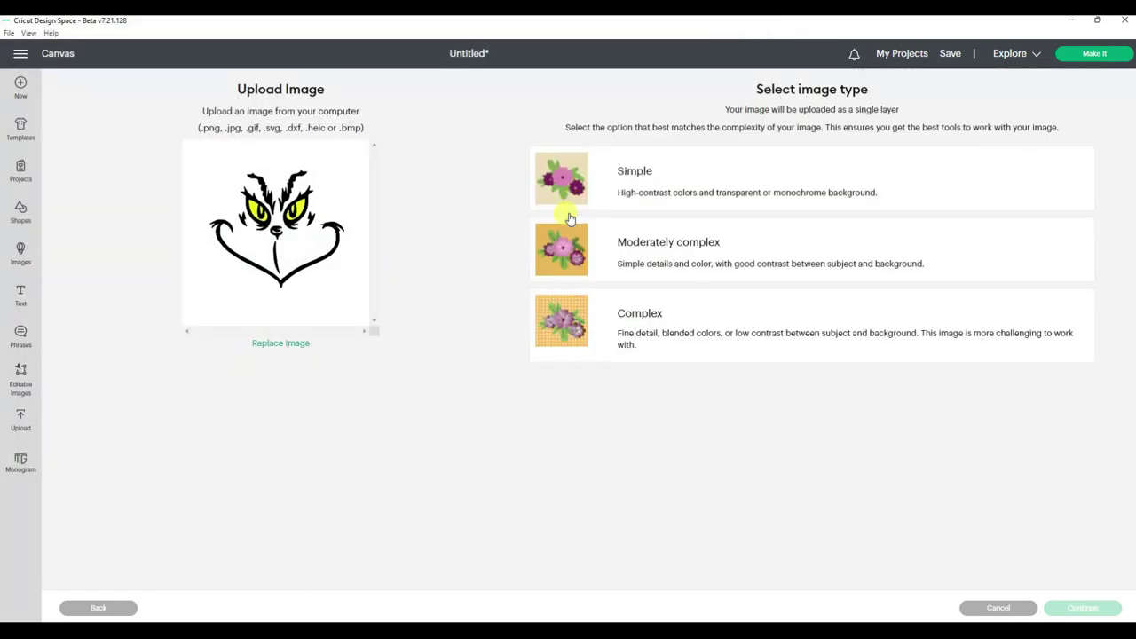
click(558, 265)
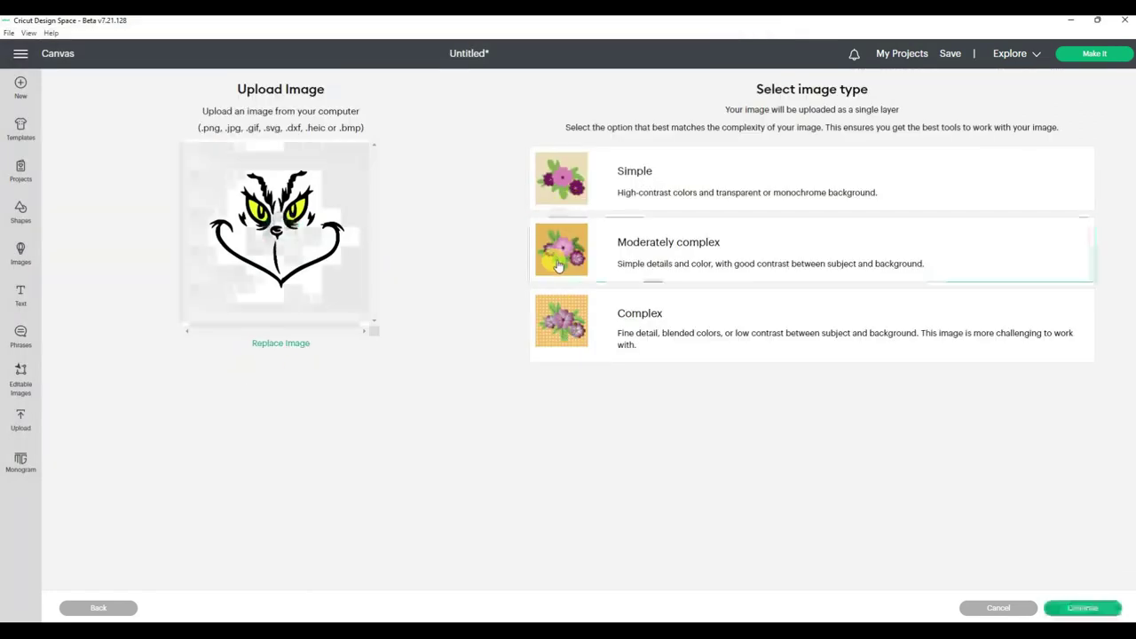
click(1099, 613)
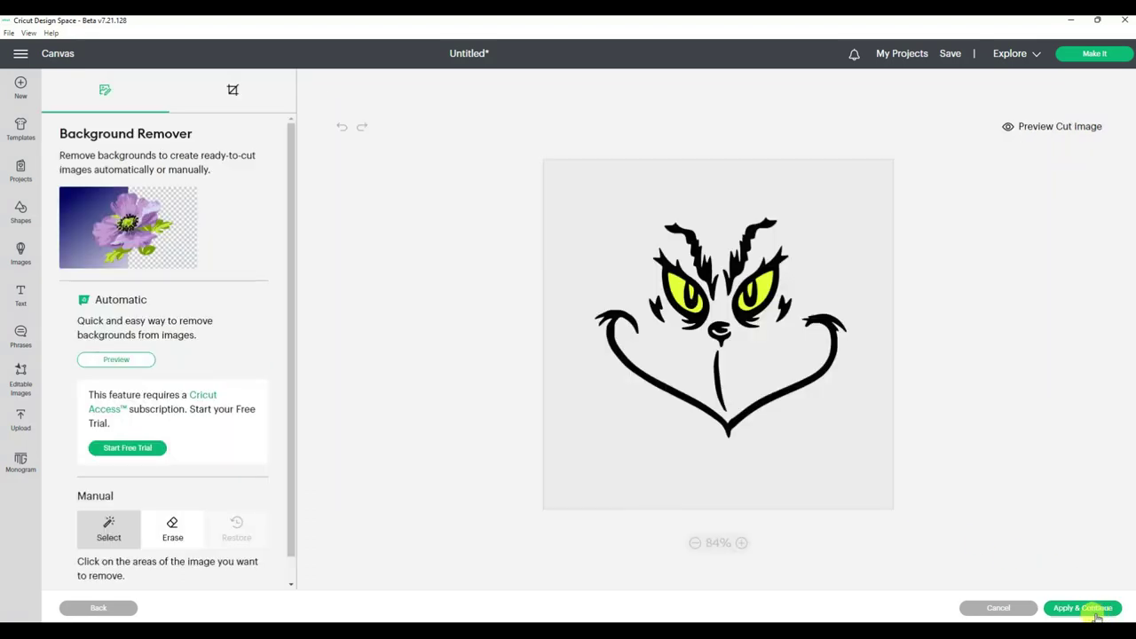
Set colour tolerance to 100 and remove the background, nose, smile, eyebrows and eye outlines
scroll(217, 515, down, 1)
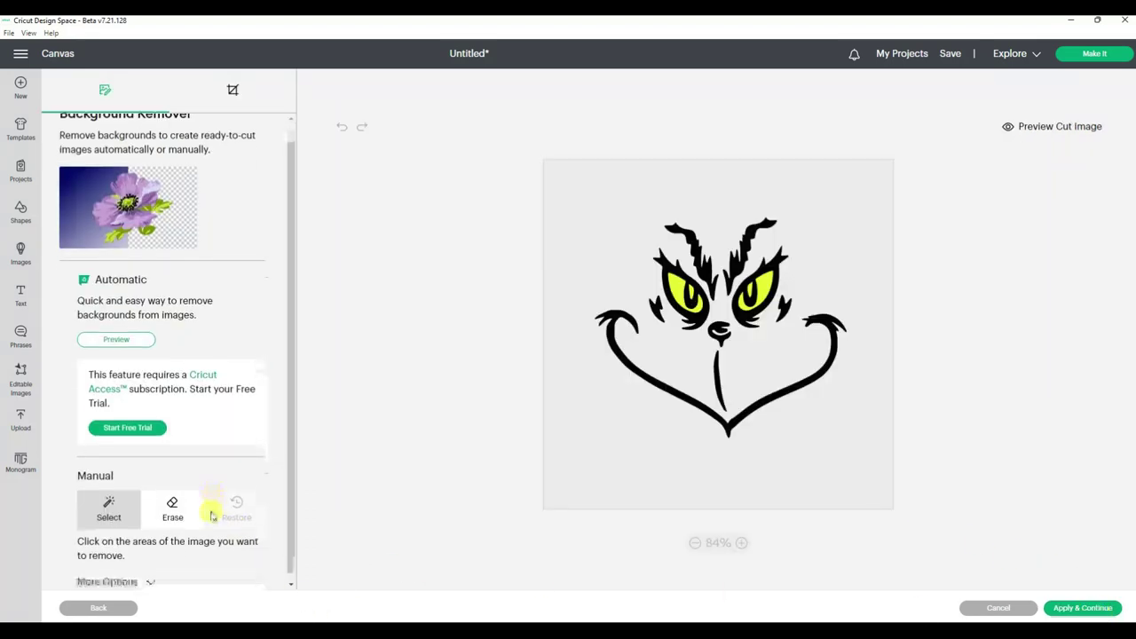
click(151, 579)
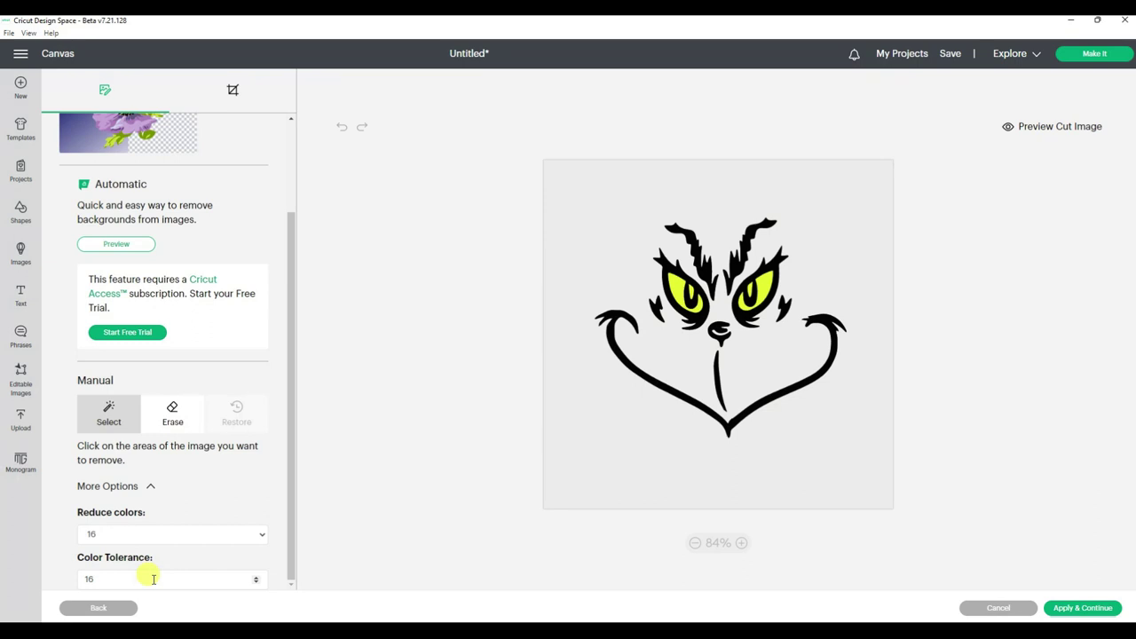
drag(152, 576, 45, 579)
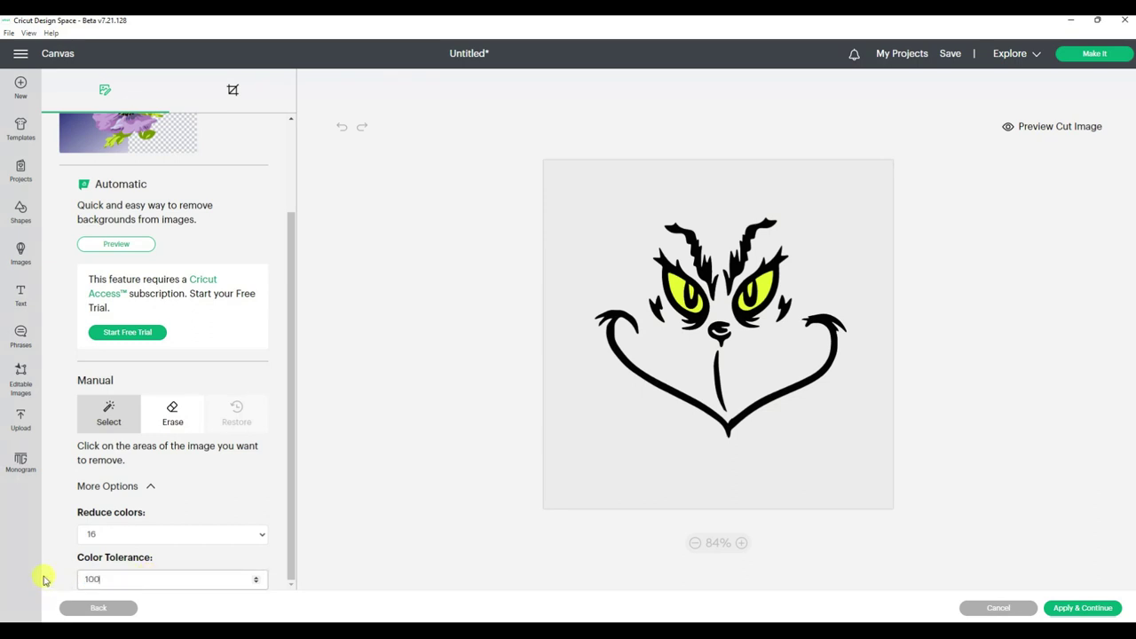
click(204, 485)
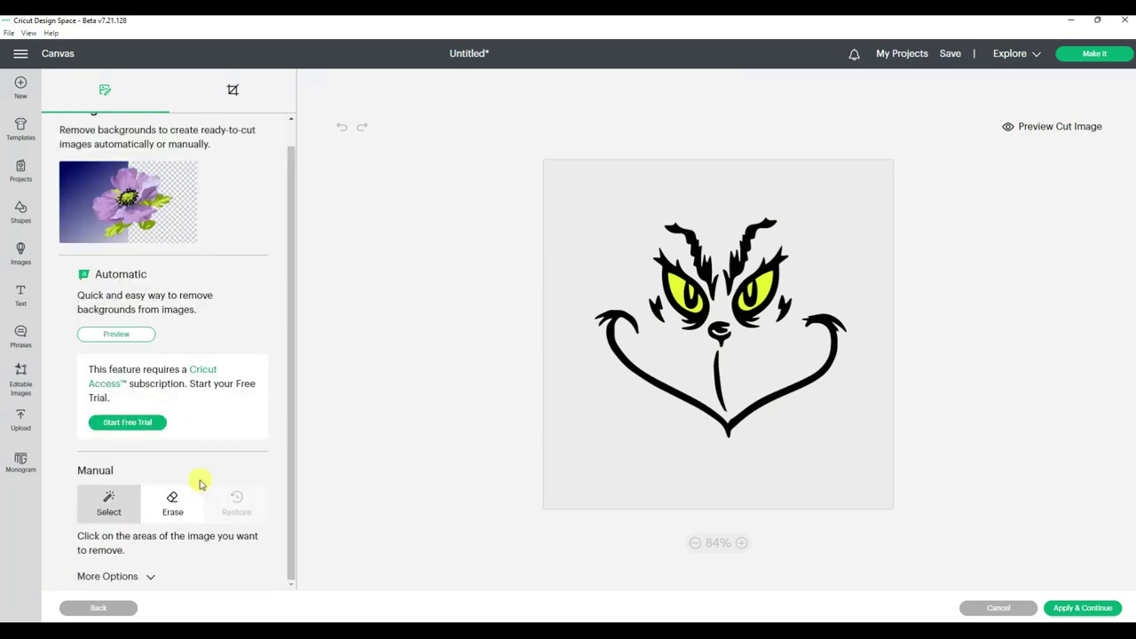
click(774, 470)
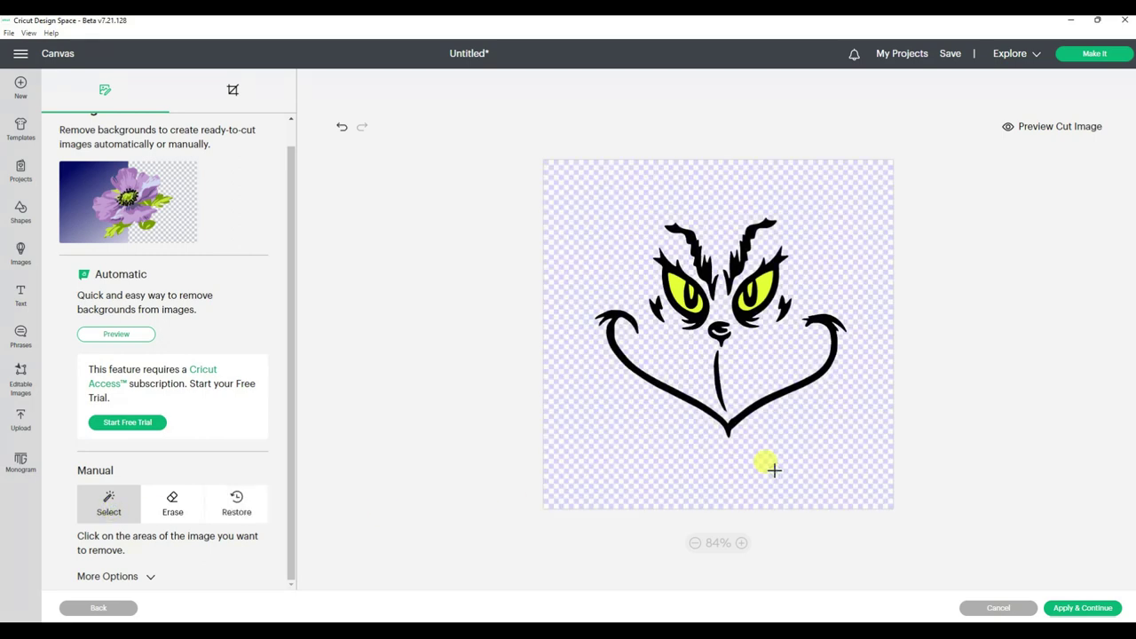
click(743, 409)
click(716, 389)
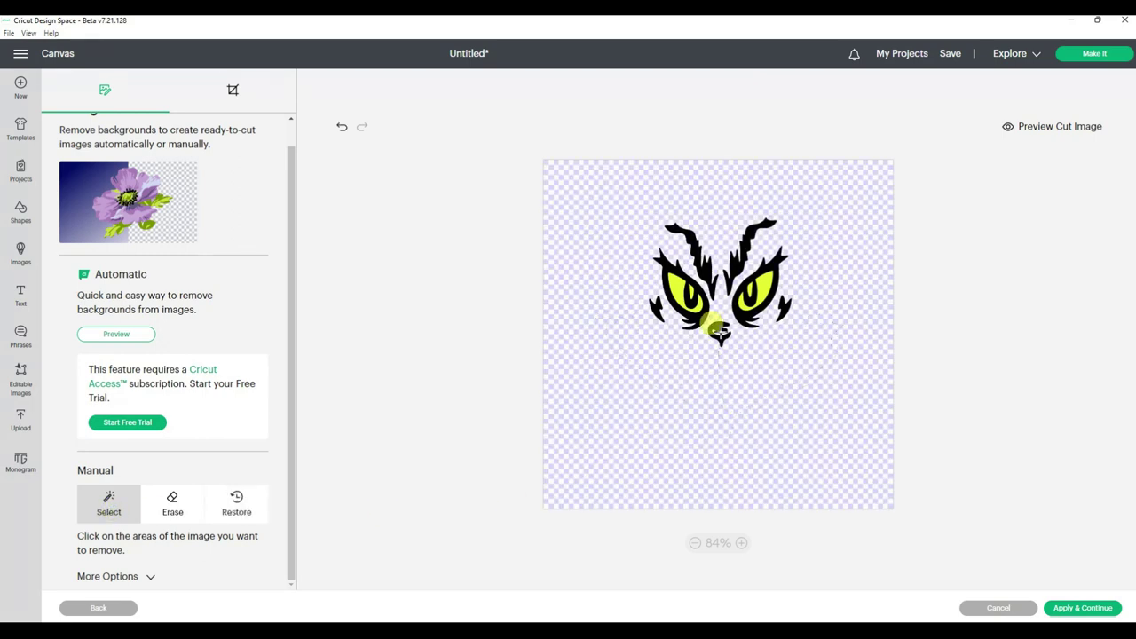
click(720, 330)
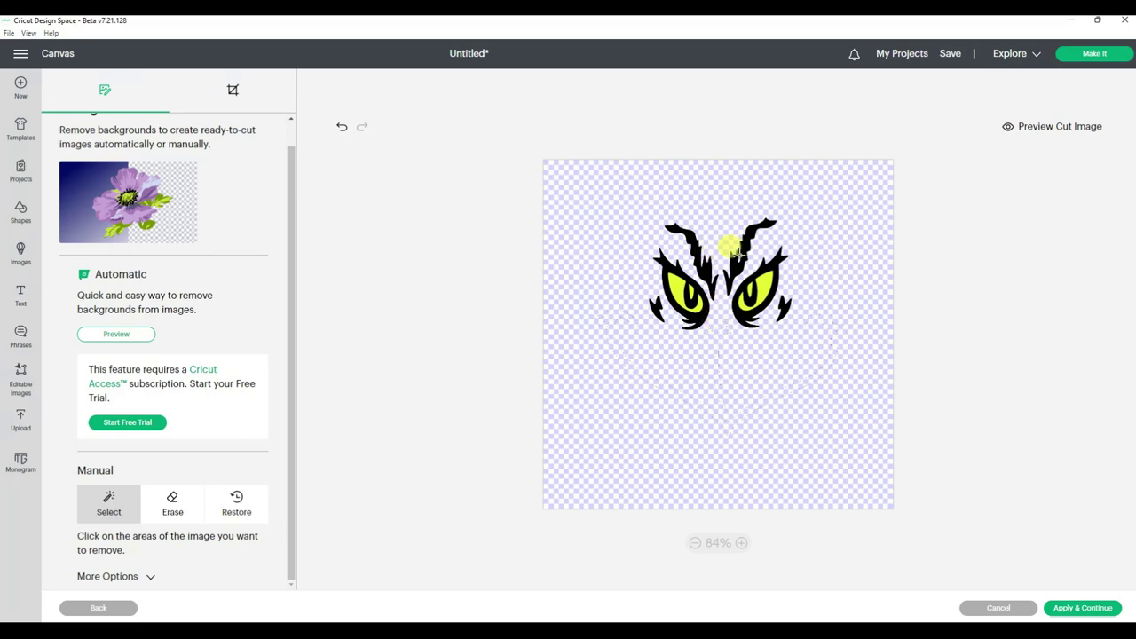
click(736, 252)
click(701, 253)
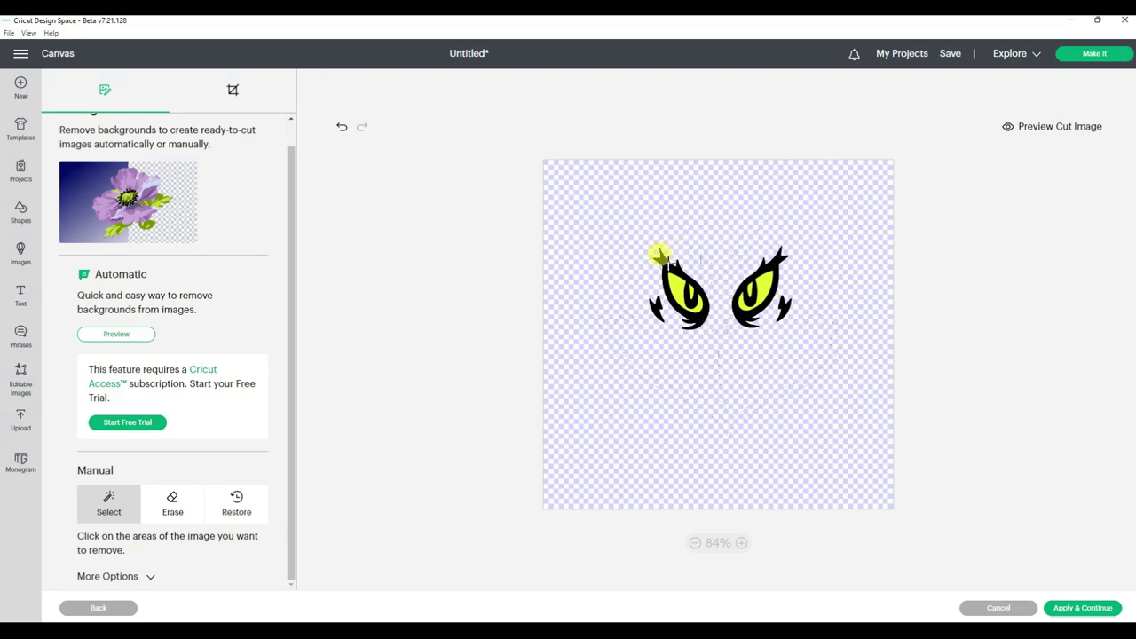
click(671, 265)
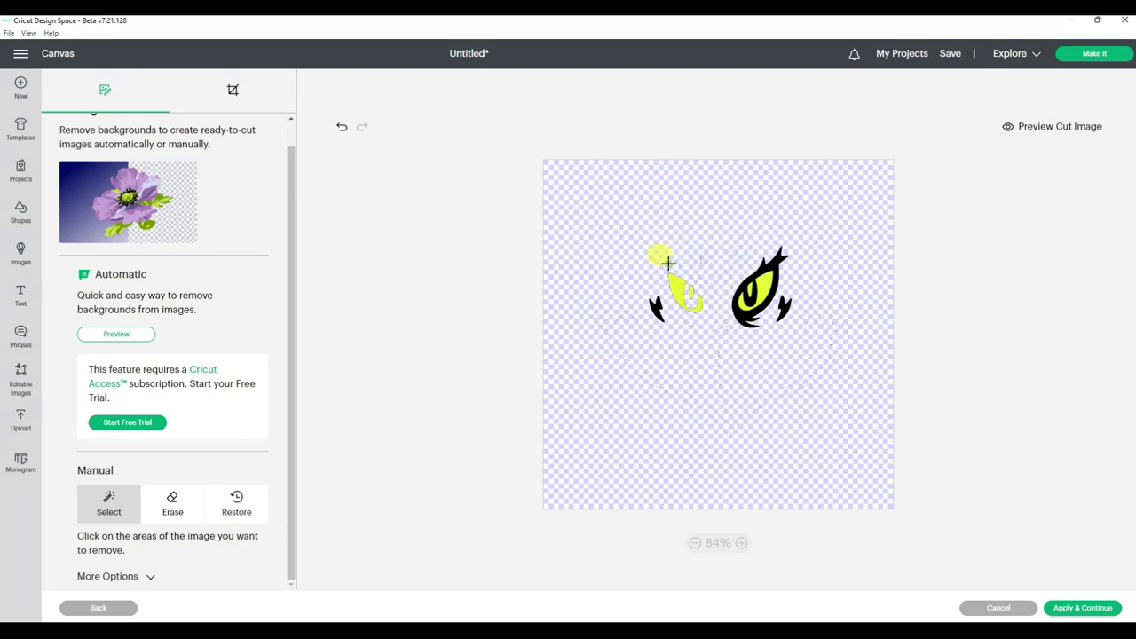
click(655, 307)
click(771, 253)
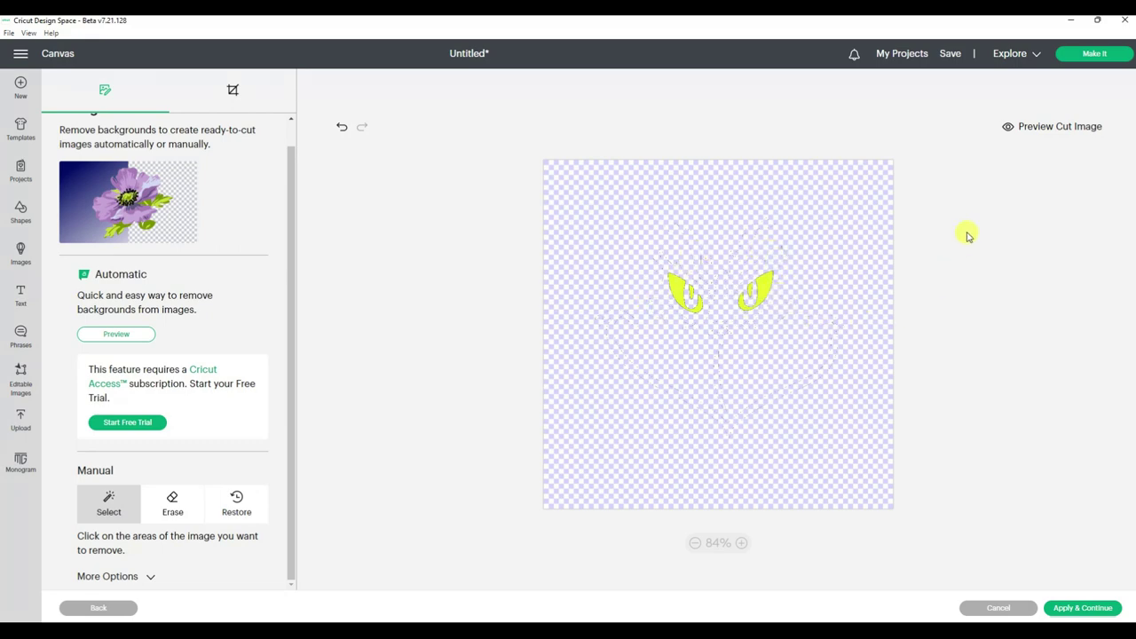
Preview the cut and erase leftover specks around the eyes, then continue
click(1066, 128)
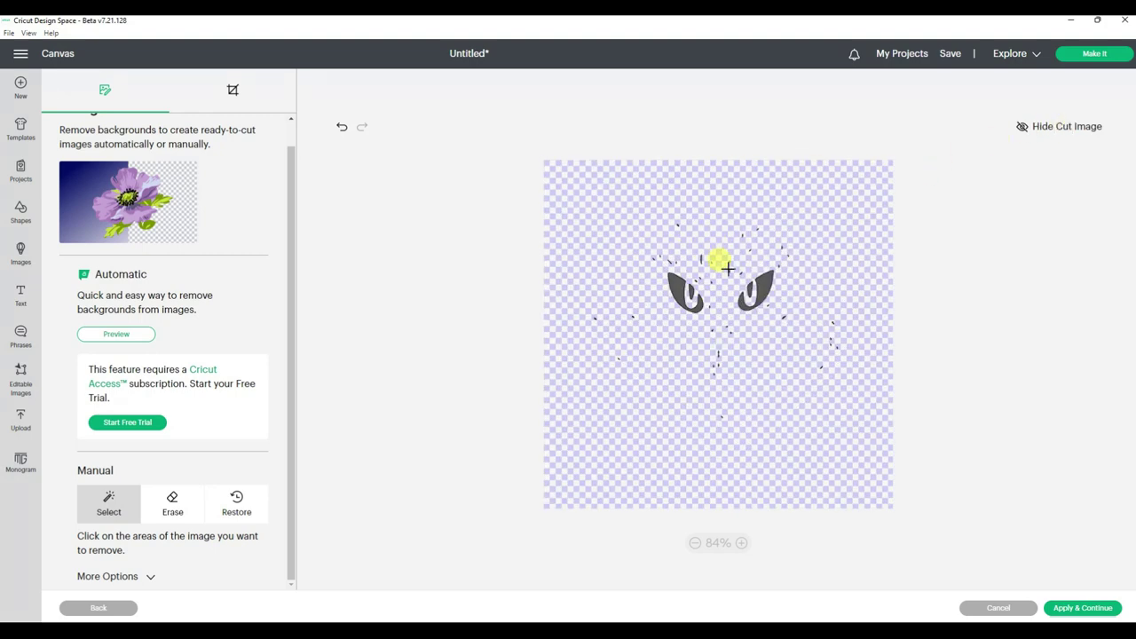
click(169, 519)
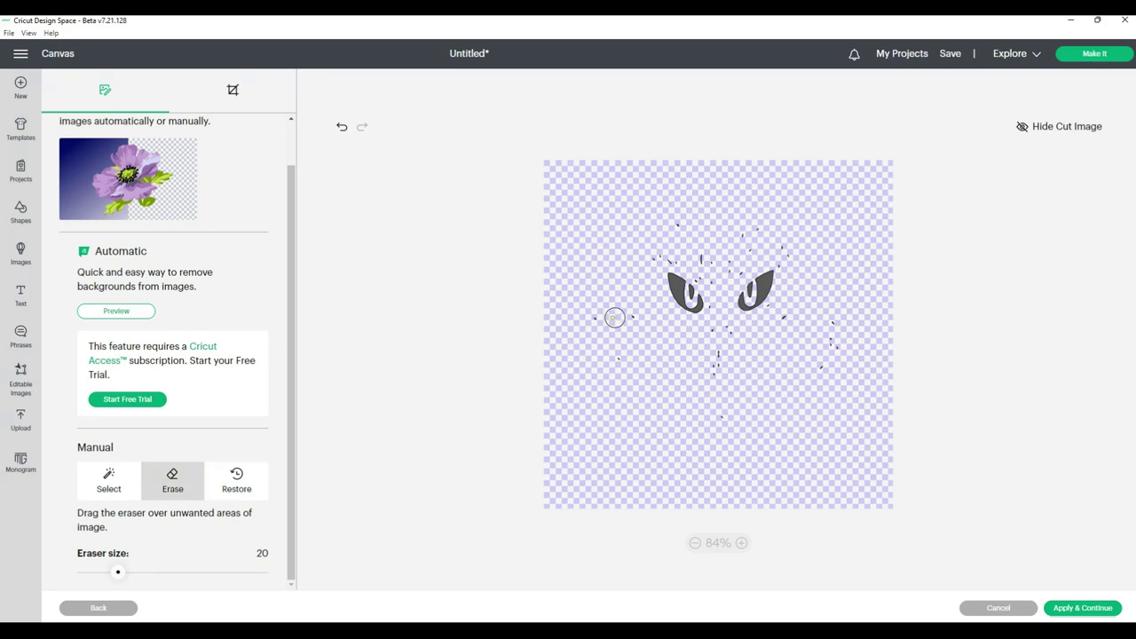
mouse_move(631, 318)
mouse_down()
mouse_move(593, 325)
mouse_move(638, 374)
mouse_move(720, 424)
mouse_move(758, 428)
mouse_move(733, 391)
mouse_move(718, 330)
mouse_move(721, 379)
mouse_move(837, 311)
mouse_move(815, 336)
mouse_move(776, 312)
mouse_up()
mouse_move(719, 309)
mouse_down()
mouse_move(706, 227)
mouse_move(733, 263)
mouse_move(782, 234)
mouse_move(790, 264)
mouse_move(657, 246)
mouse_move(696, 265)
mouse_up()
click(1083, 609)
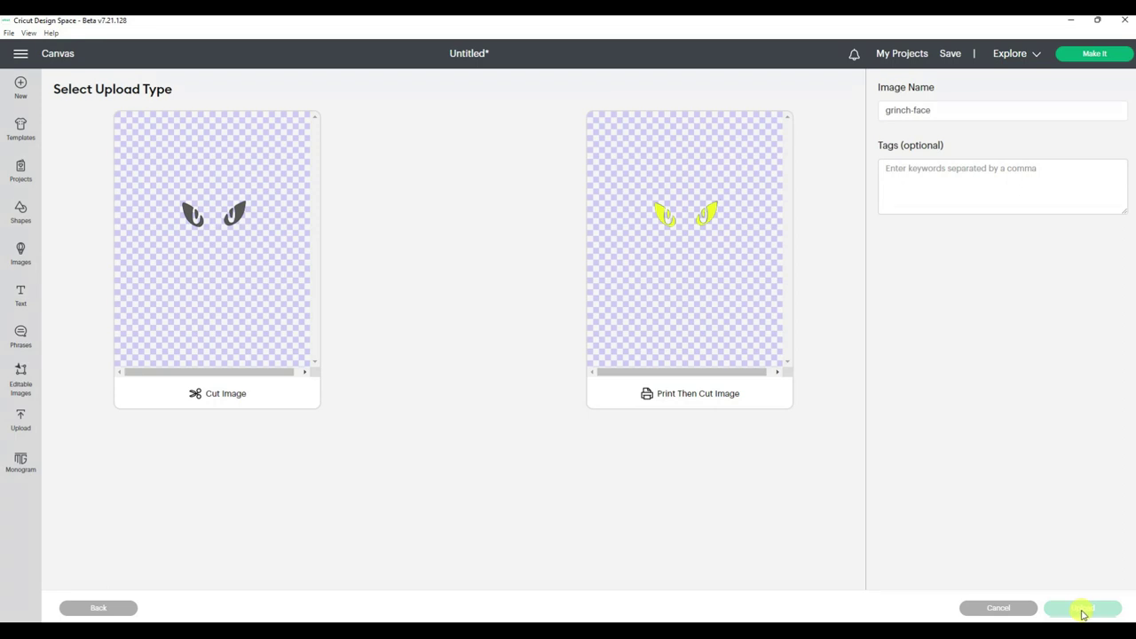
Save the eyes as Cut Image 'grinch-face-yellow' and select it with the grinch-face upload
click(985, 111)
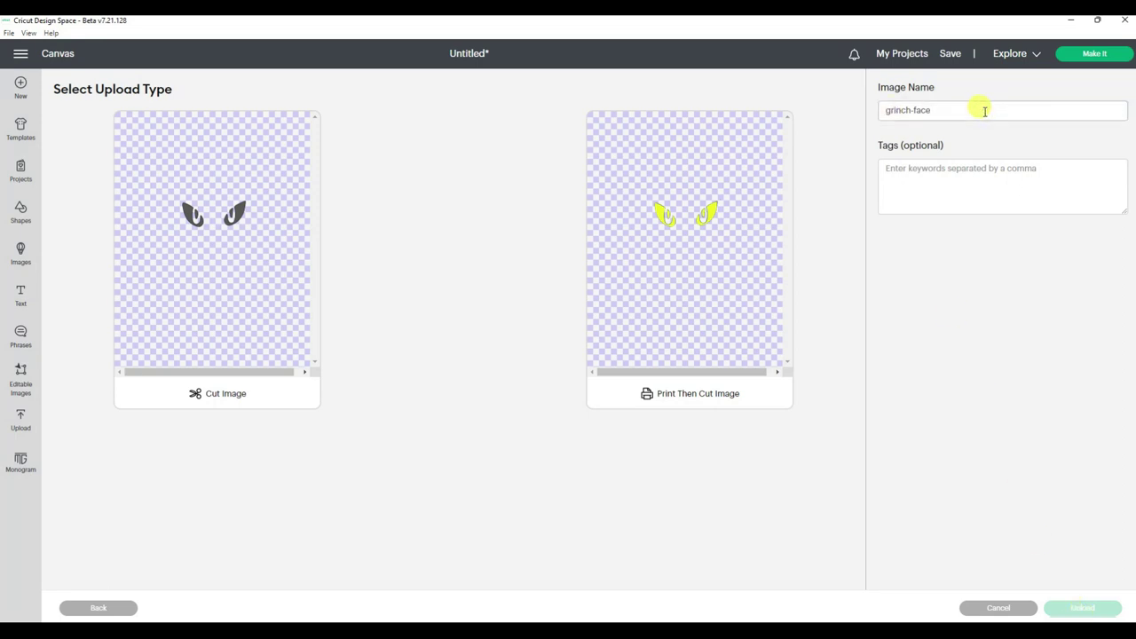
text(-yellow)
click(202, 366)
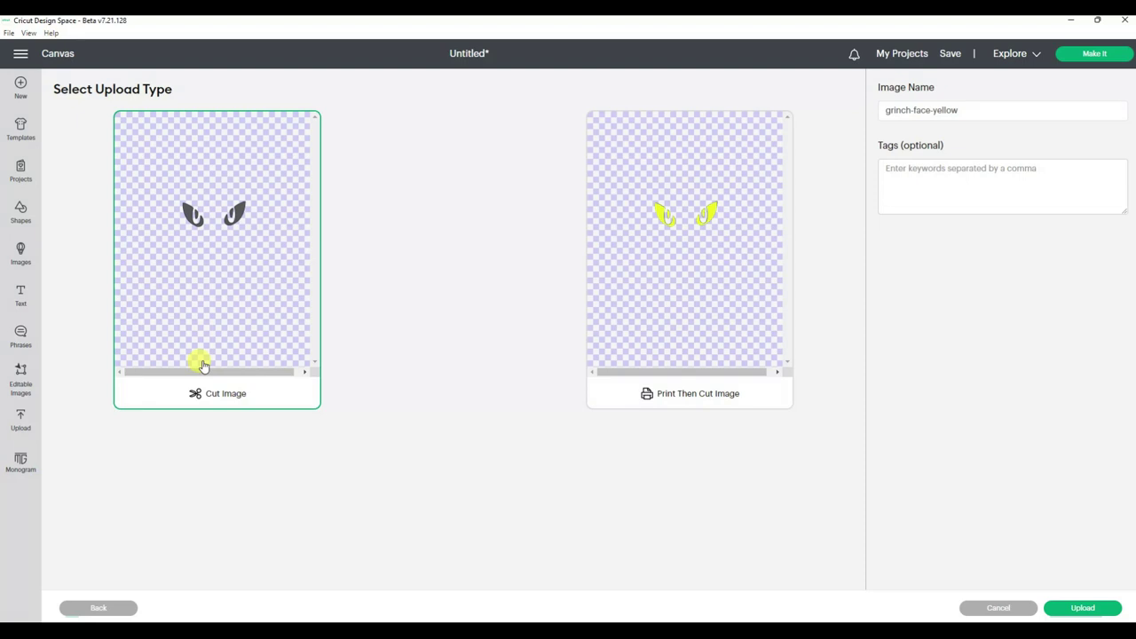
click(1085, 609)
click(129, 436)
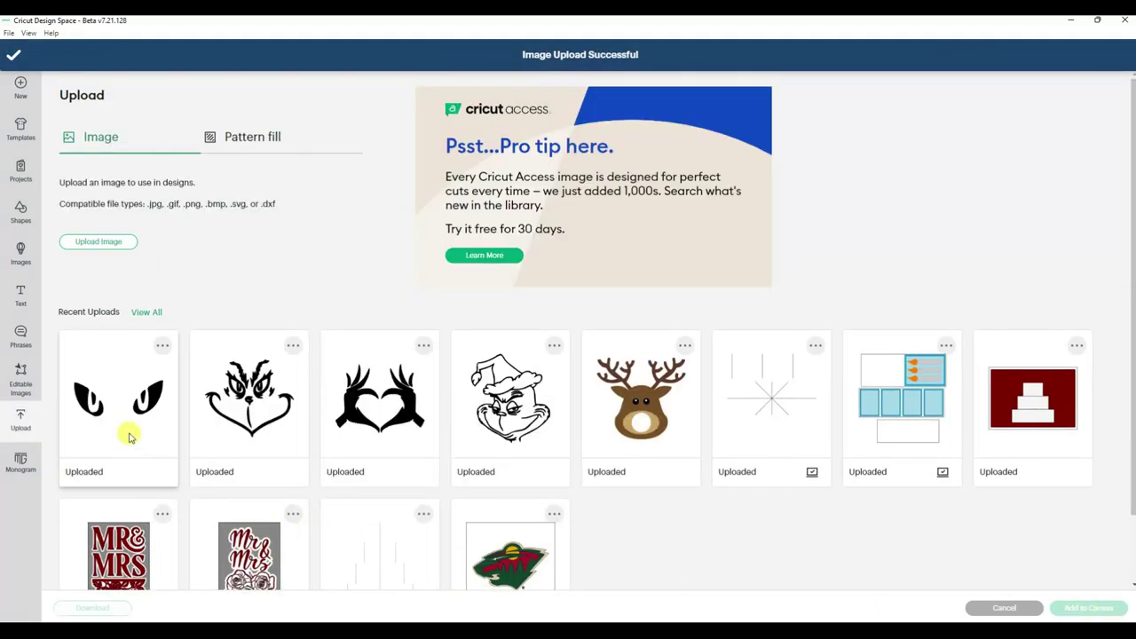
click(231, 435)
Add both uploads to the canvas and place the black face outline right of the coloured Grinch
click(1096, 613)
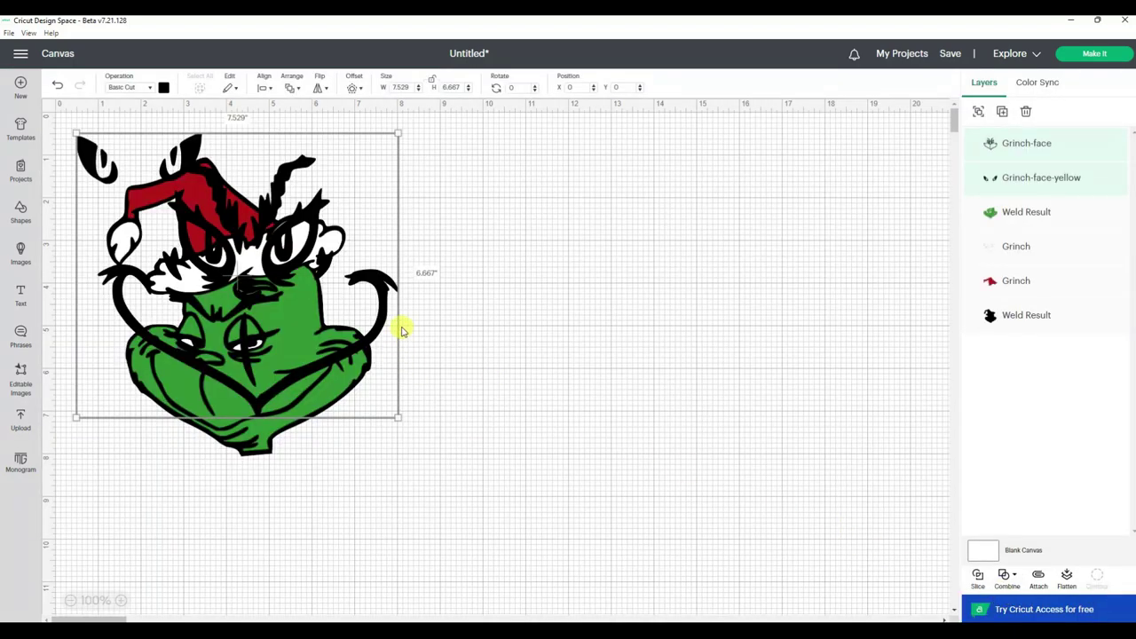
drag(398, 325, 807, 385)
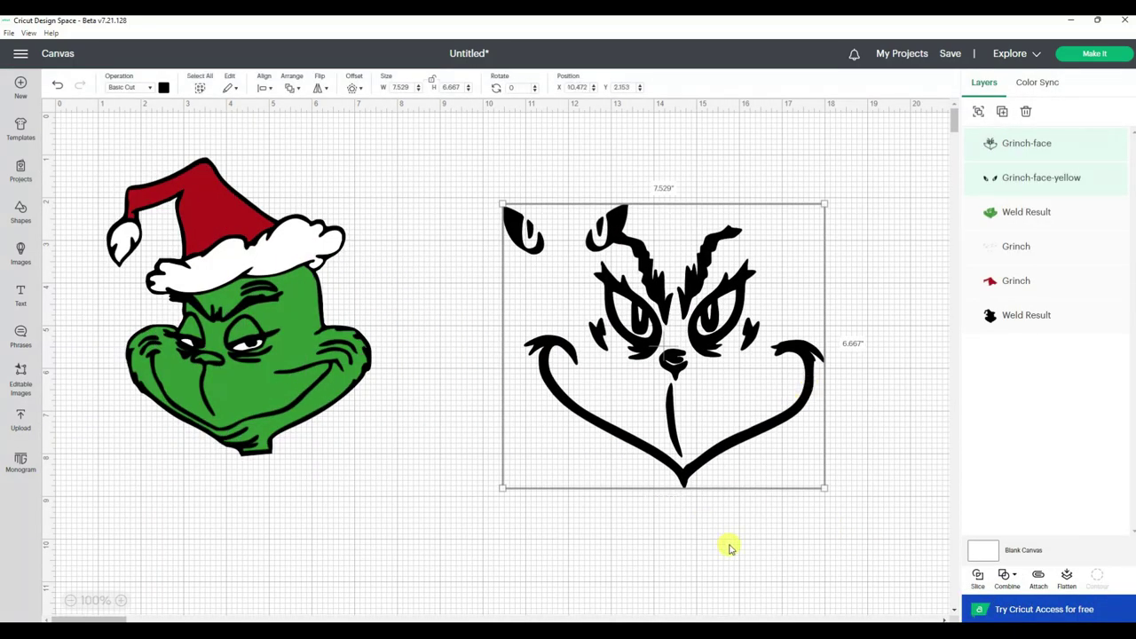
click(767, 543)
click(530, 237)
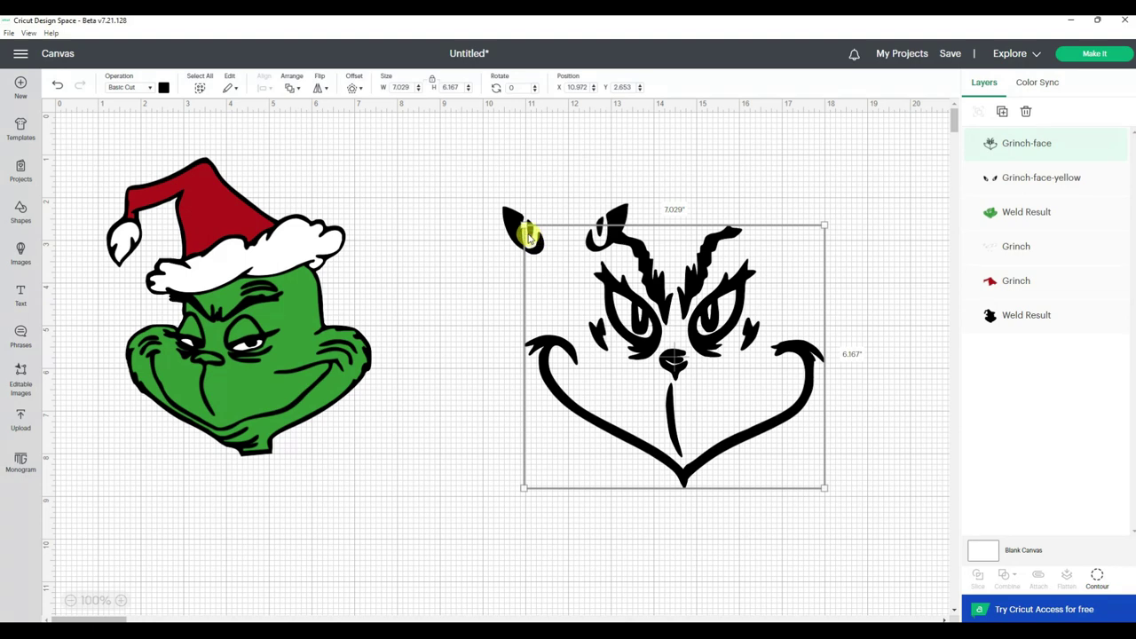
drag(700, 325, 710, 377)
Colour the eyes yellow and set them into the Grinch-face outline
click(528, 235)
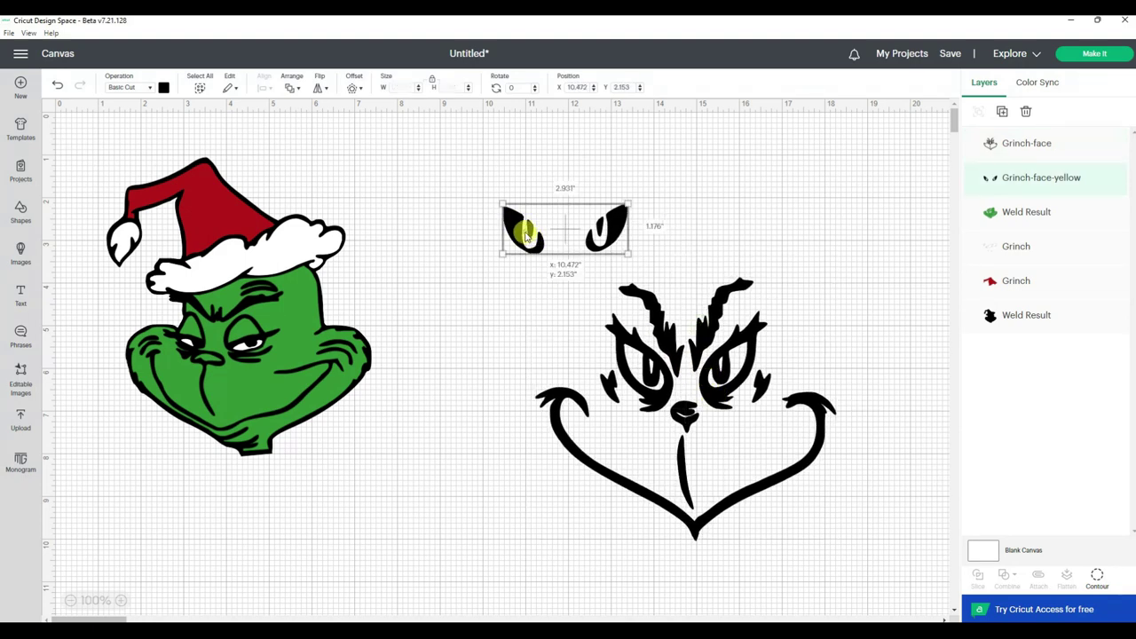
click(163, 87)
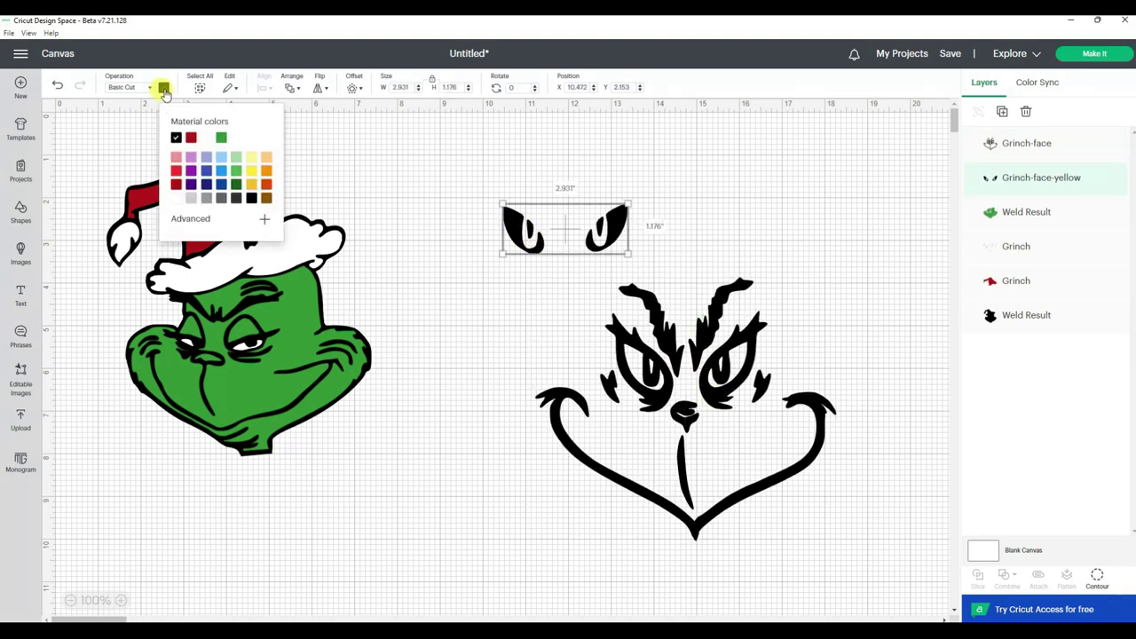
click(251, 174)
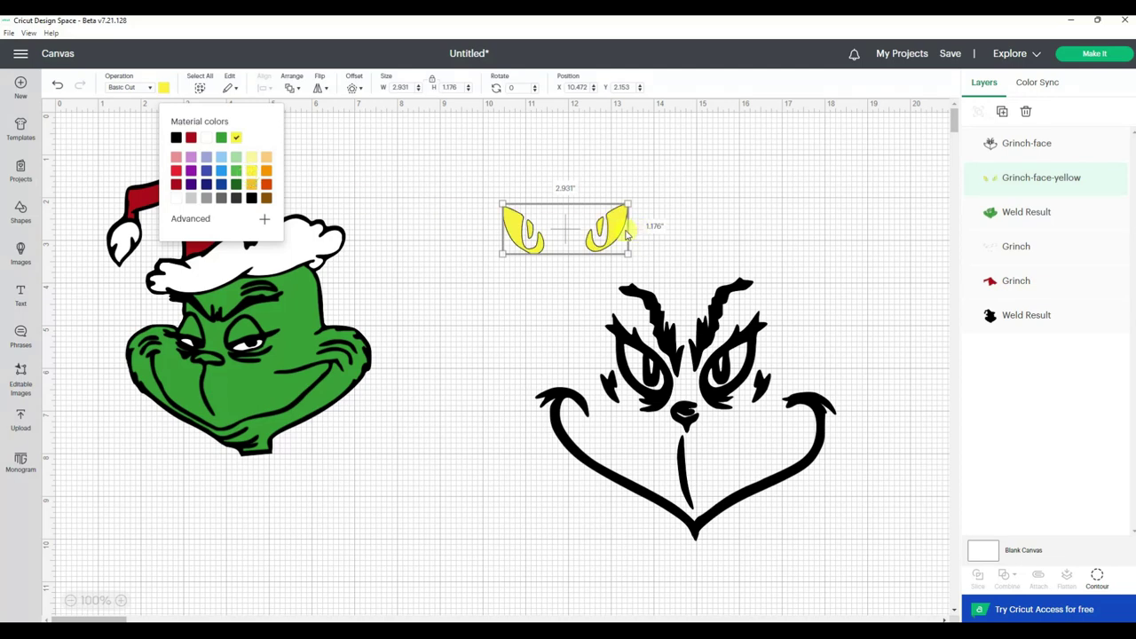
drag(616, 236, 735, 373)
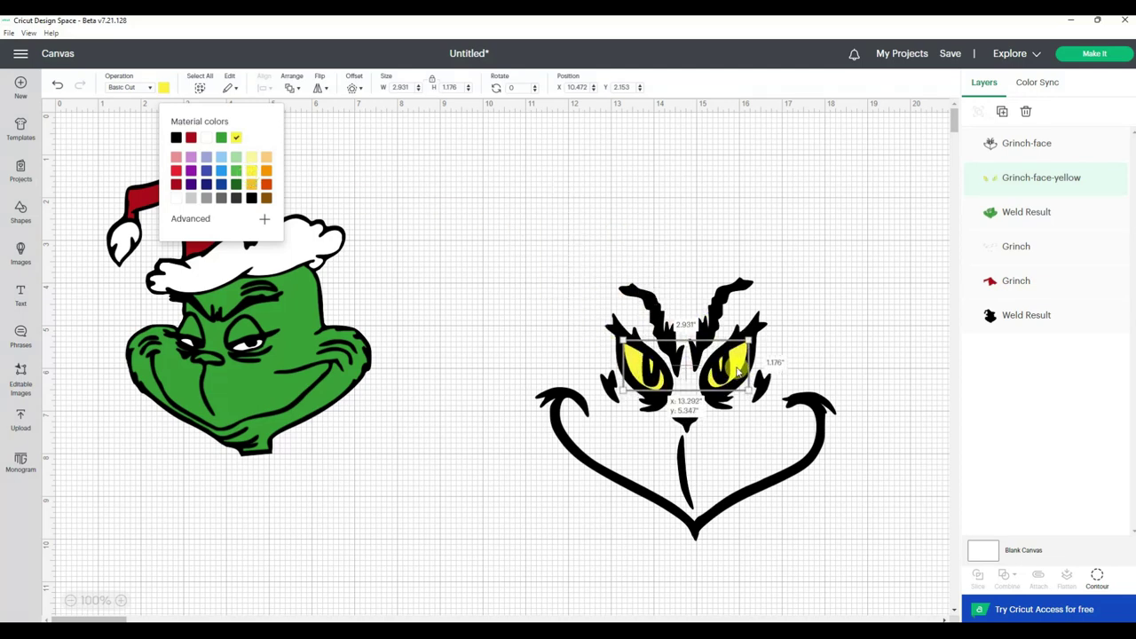
click(768, 361)
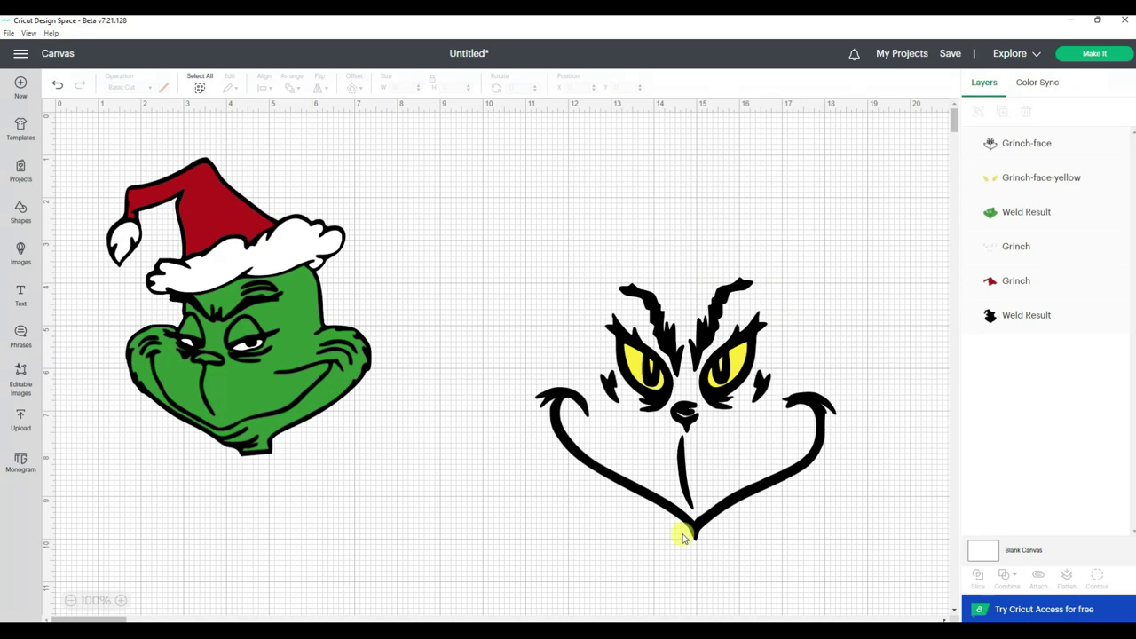
Group the face outline with its yellow eyes and shrink the group
drag(476, 225, 873, 563)
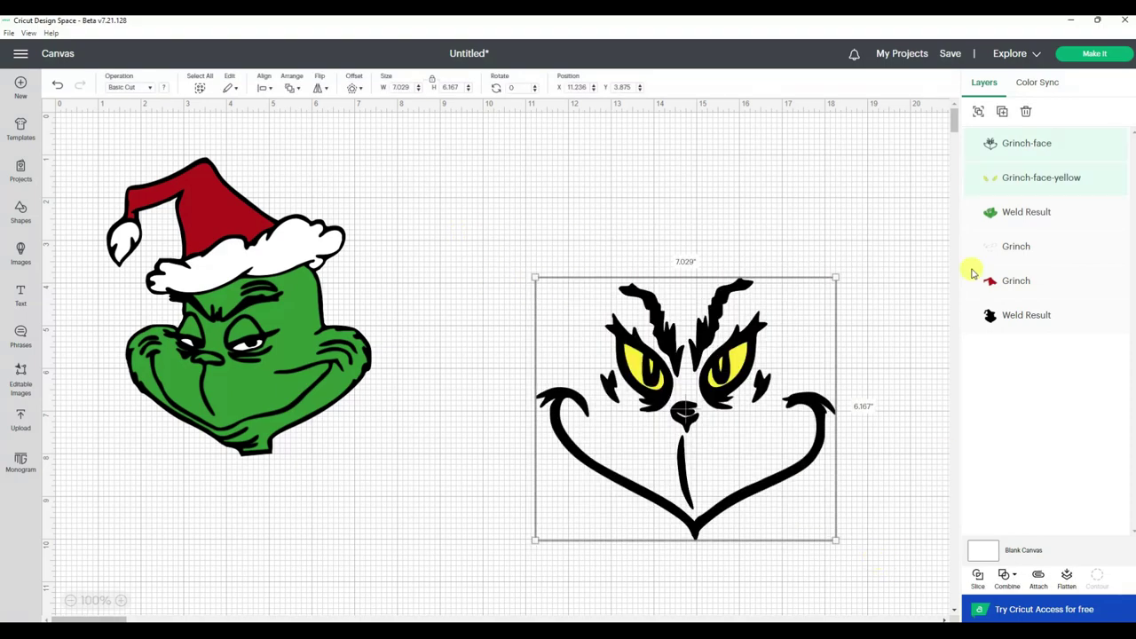
click(978, 114)
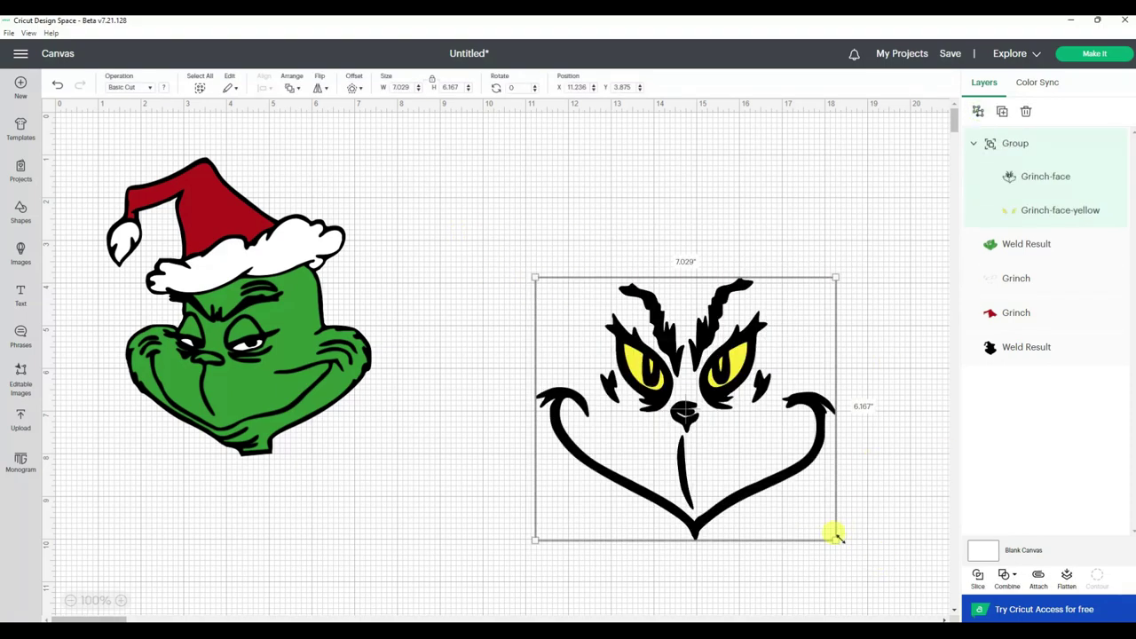
drag(835, 537, 701, 431)
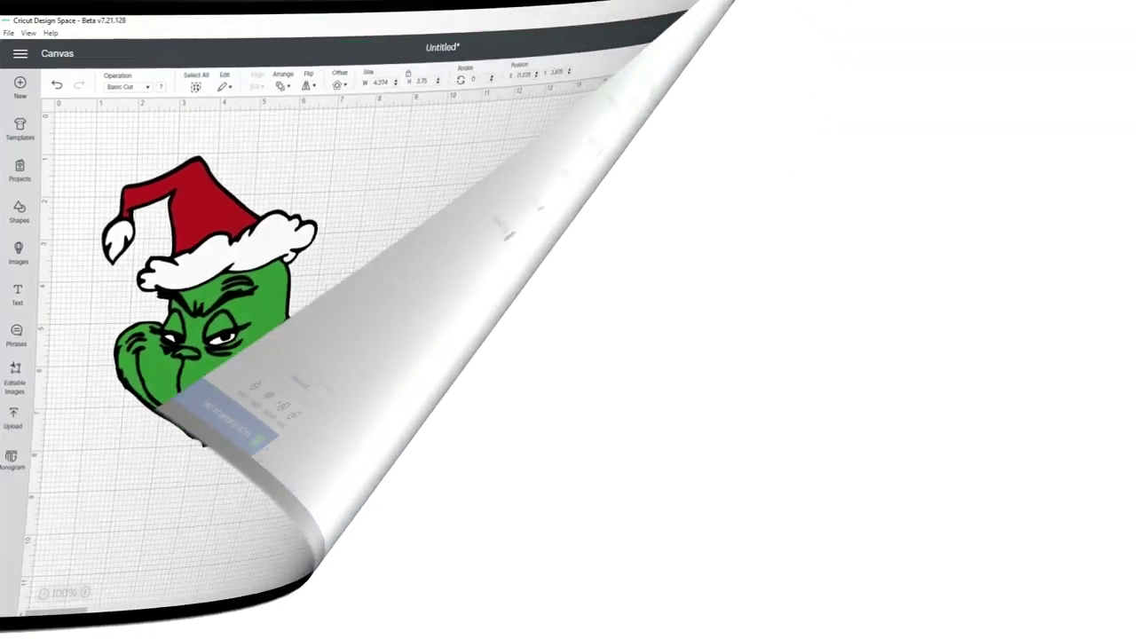